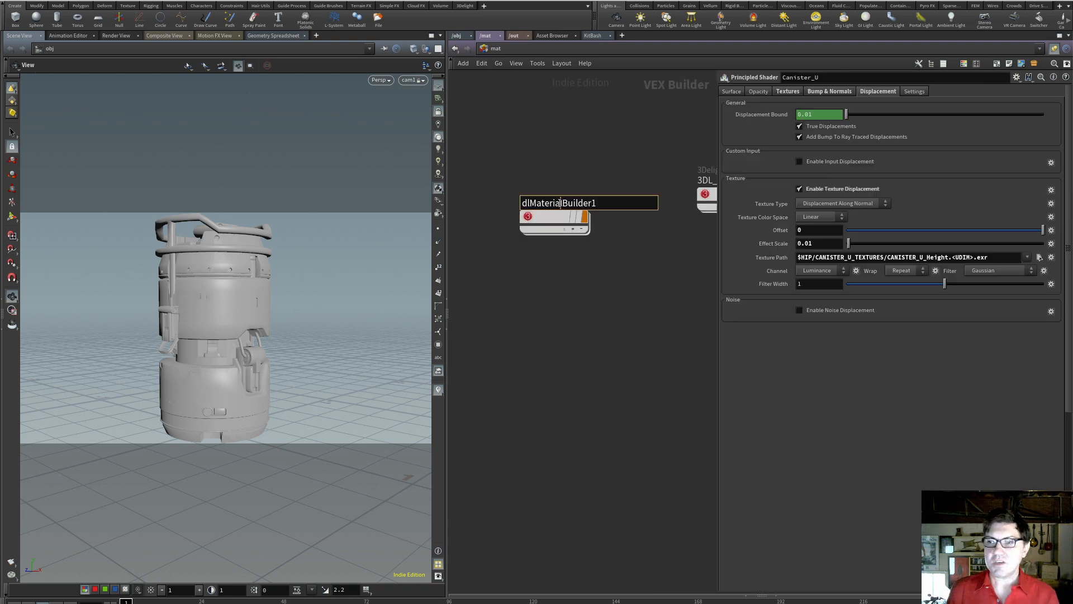
Rename the new 3Delight Material Builder node as Canister_U1
double_click(559, 203)
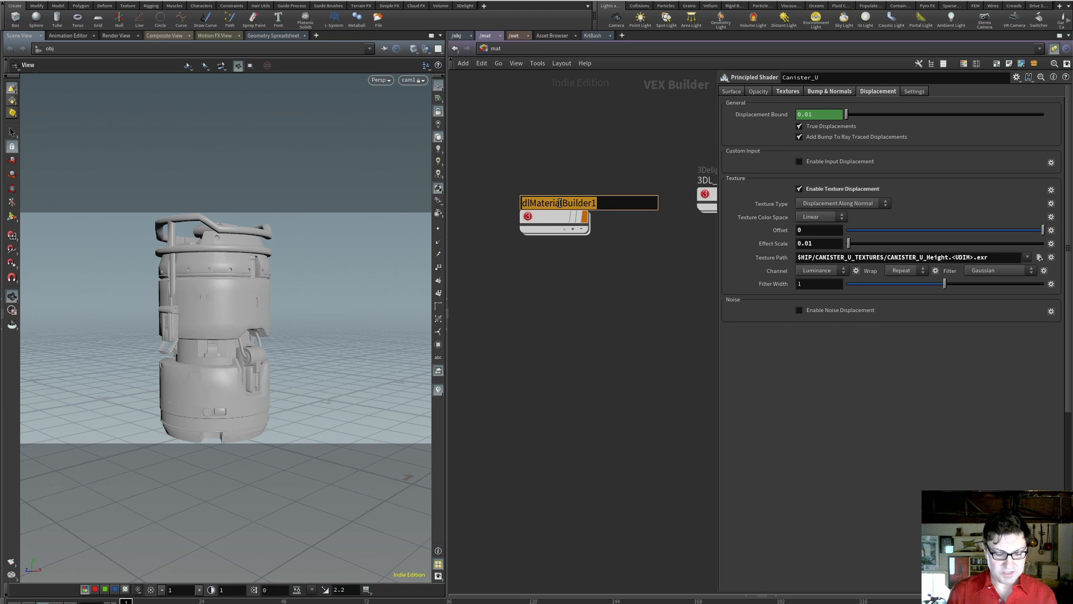
text(Canister_)
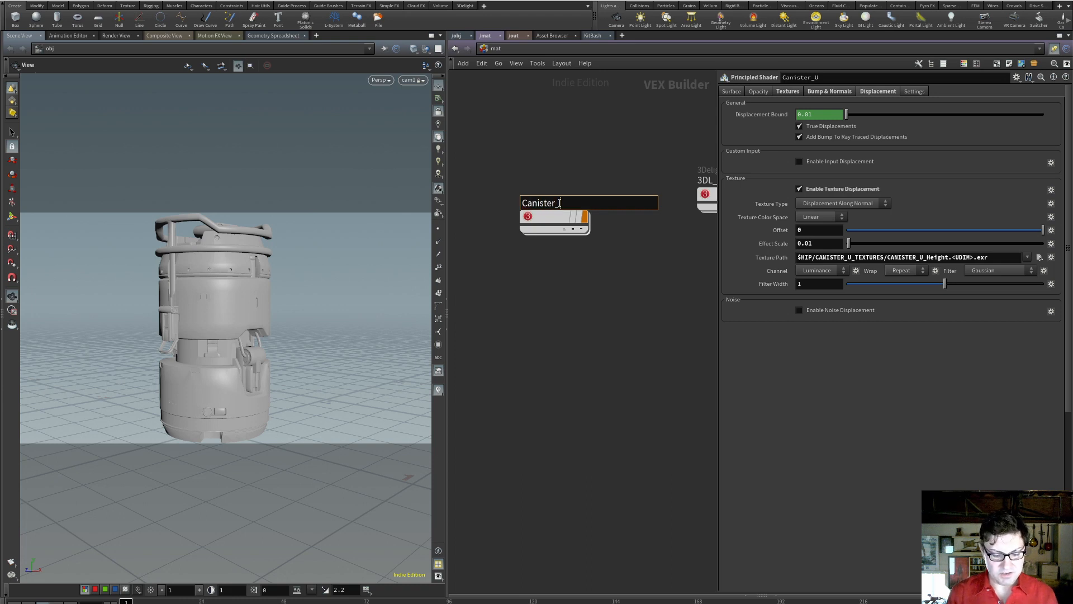
text(U1)
key(Return)
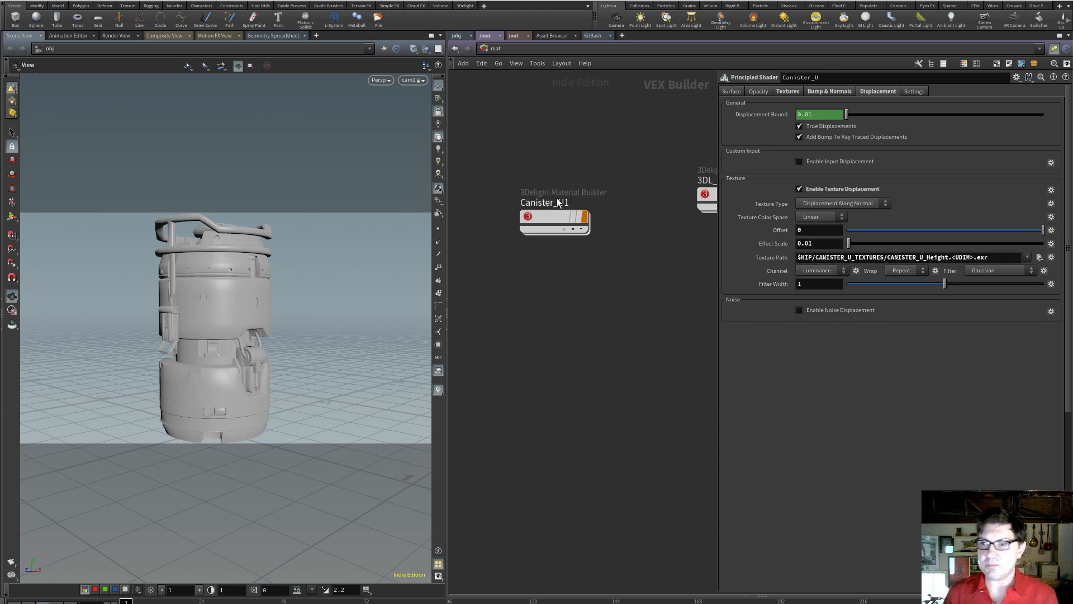
Go inside Canister_U1, reposition the terminal node and add a 3Delight Principled shader beside it
double_click(550, 222)
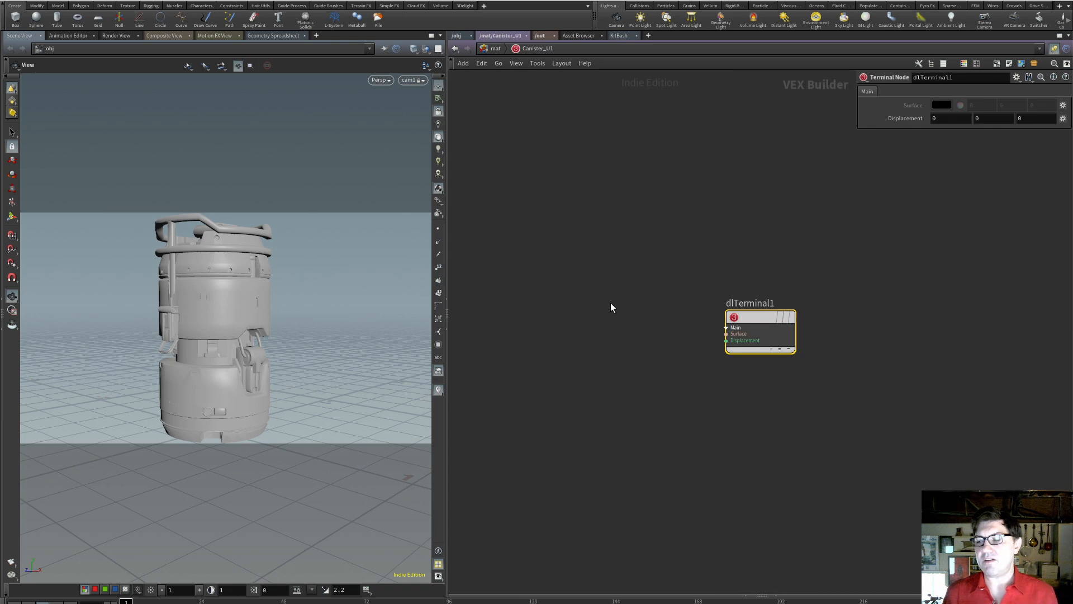
drag(762, 315, 767, 268)
click(636, 275)
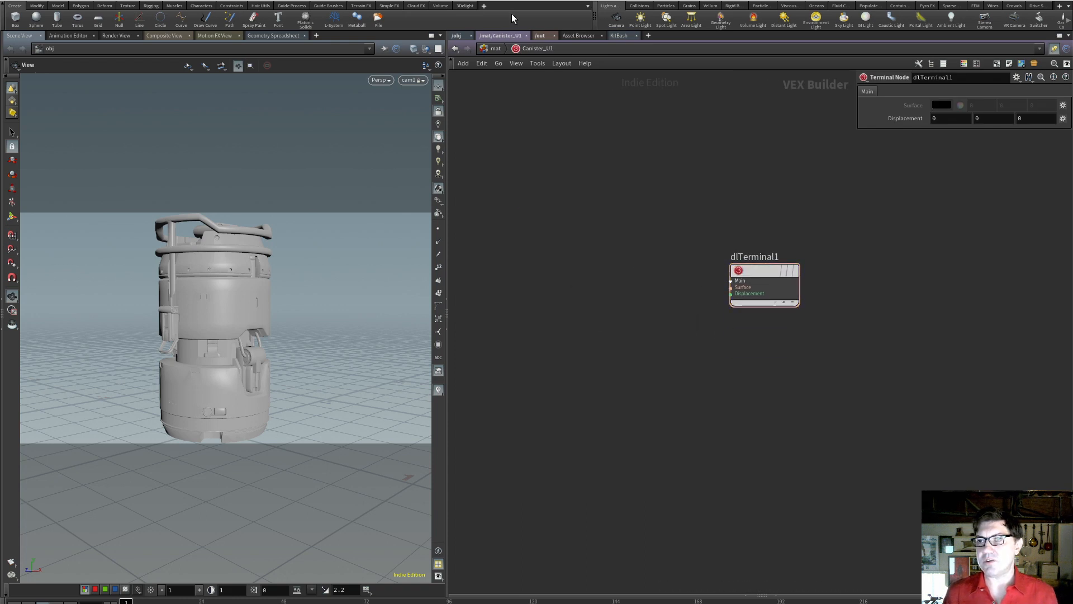
key(Tab)
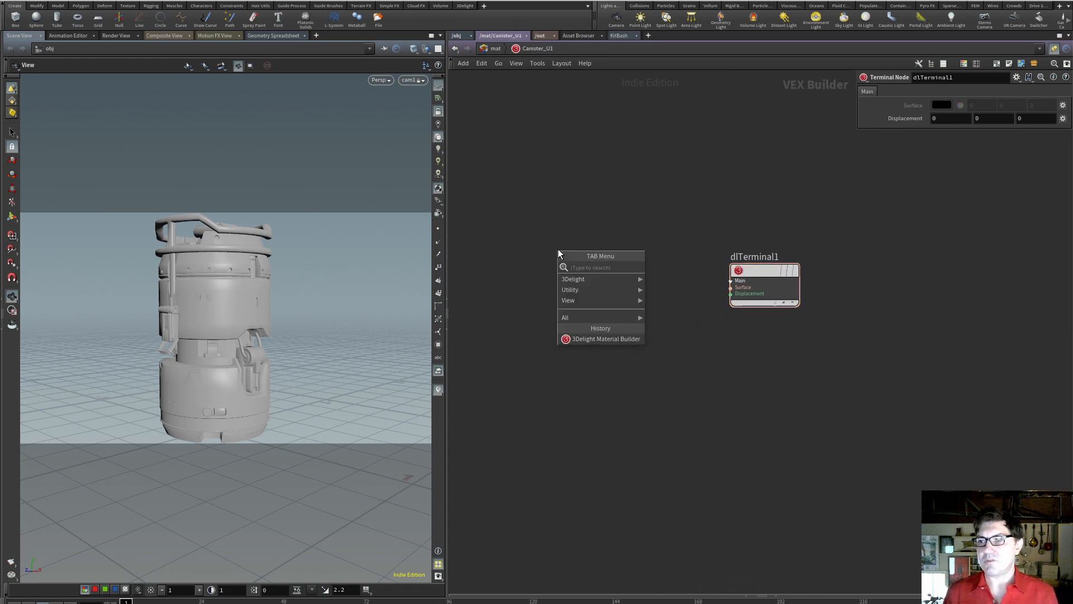
mouse_move(596, 280)
click(726, 281)
click(597, 250)
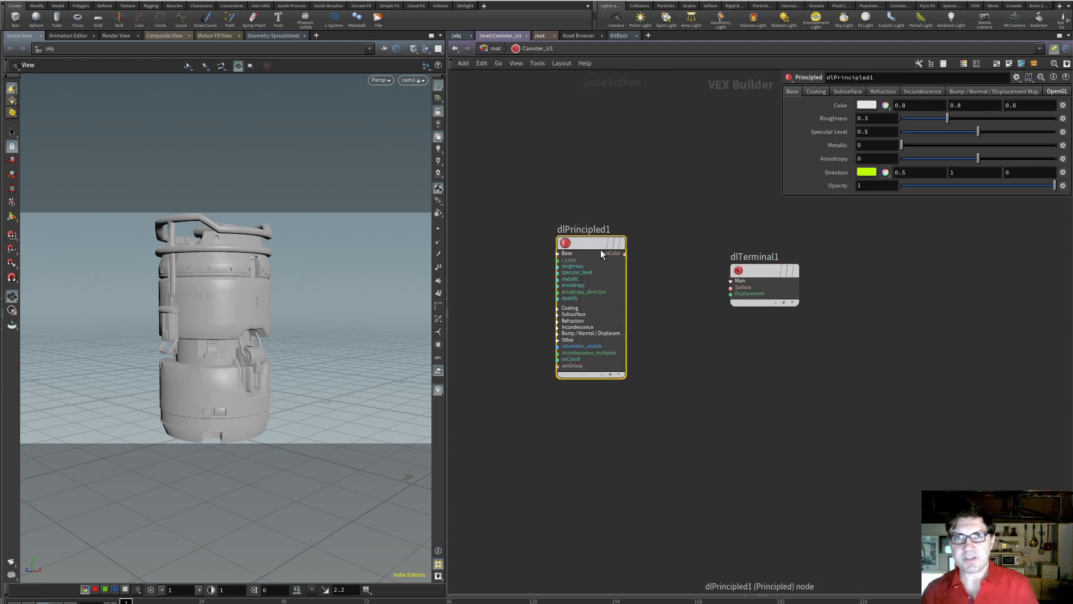
Connect the Principled shader's outColor output to the terminal node's Surface input
click(625, 254)
click(731, 287)
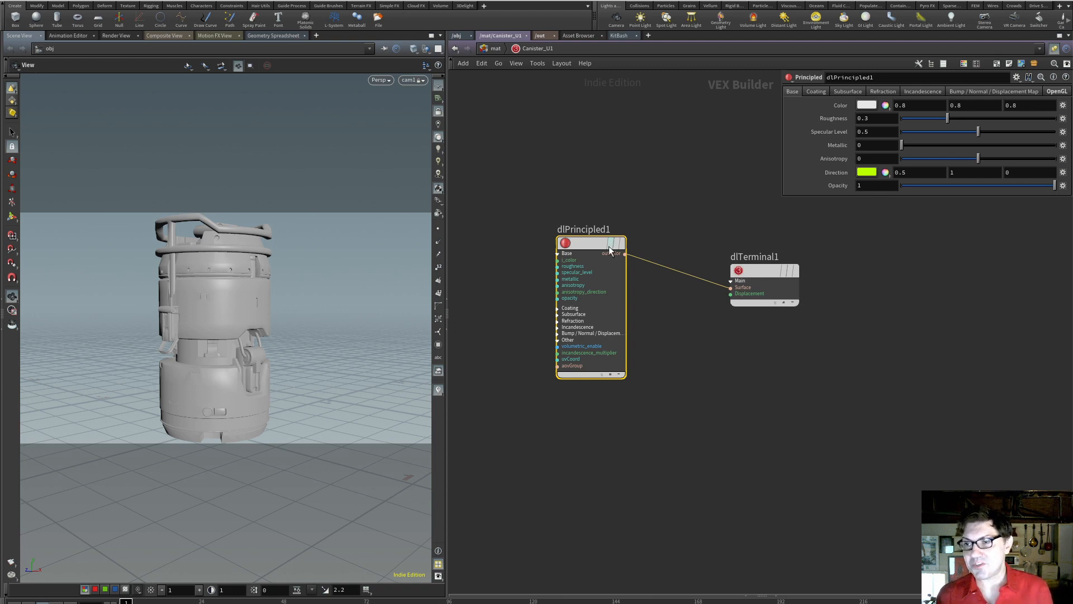
drag(590, 258, 641, 245)
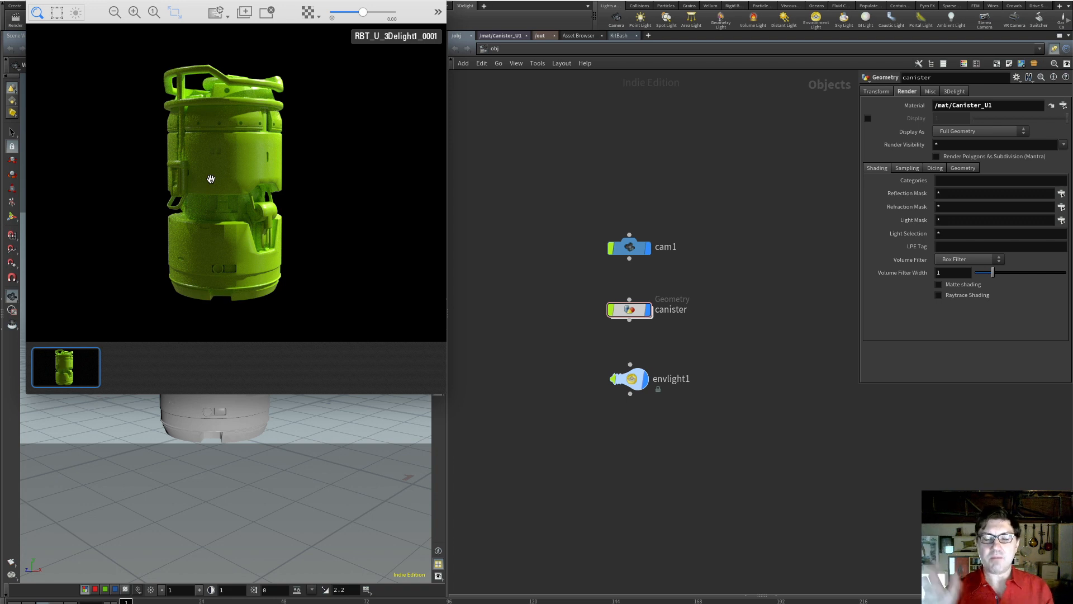
Return to the Canister_U1 network, add a Texture node and connect its outColor to the Principled shader's i_color input
click(508, 39)
click(505, 35)
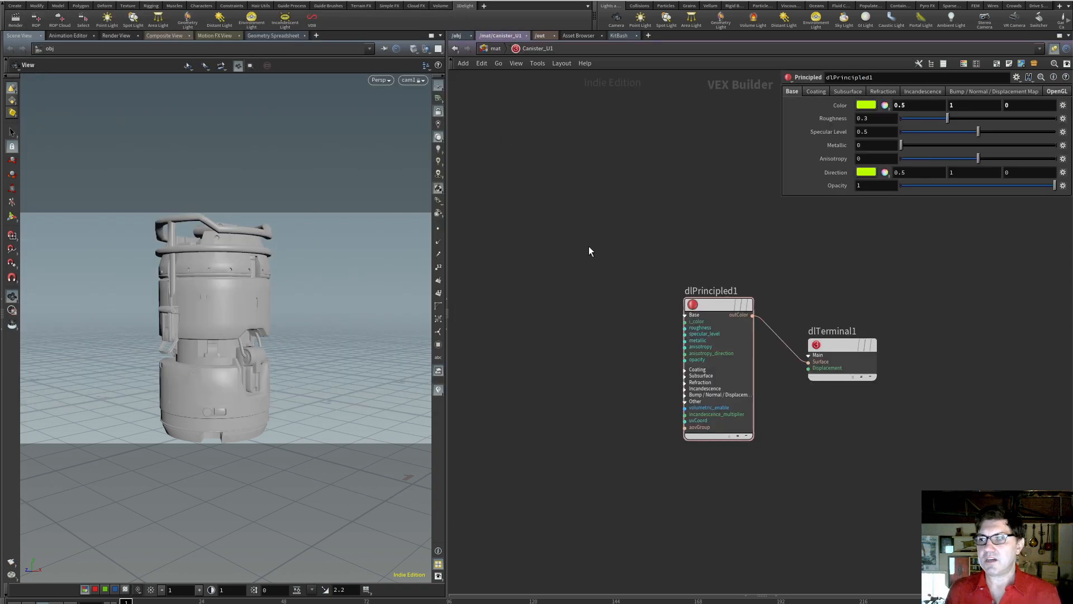
key(Tab)
text(tex)
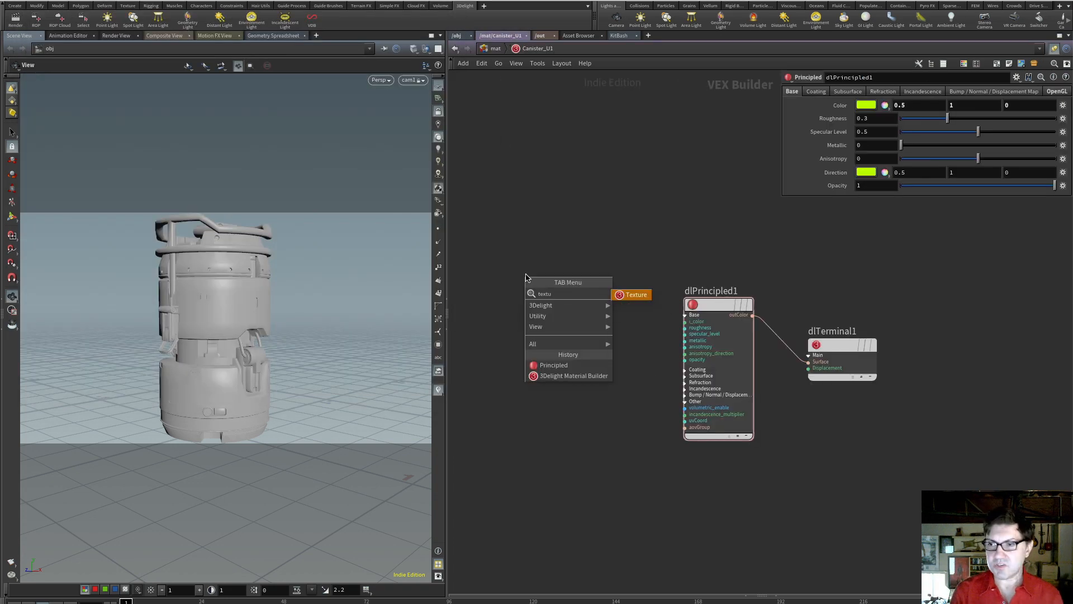
key(Return)
click(551, 277)
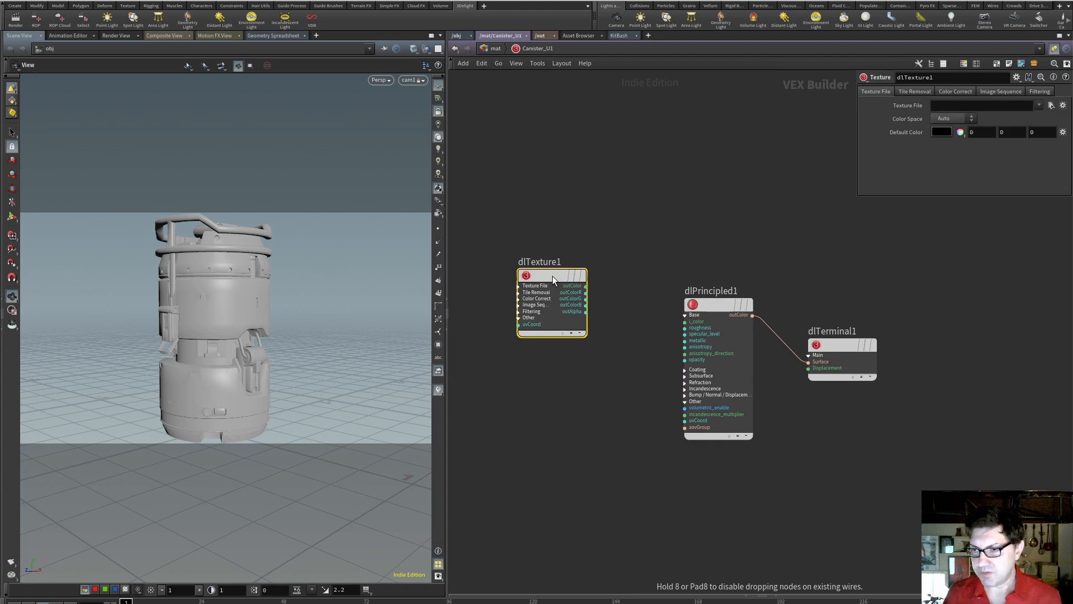
drag(586, 292, 685, 322)
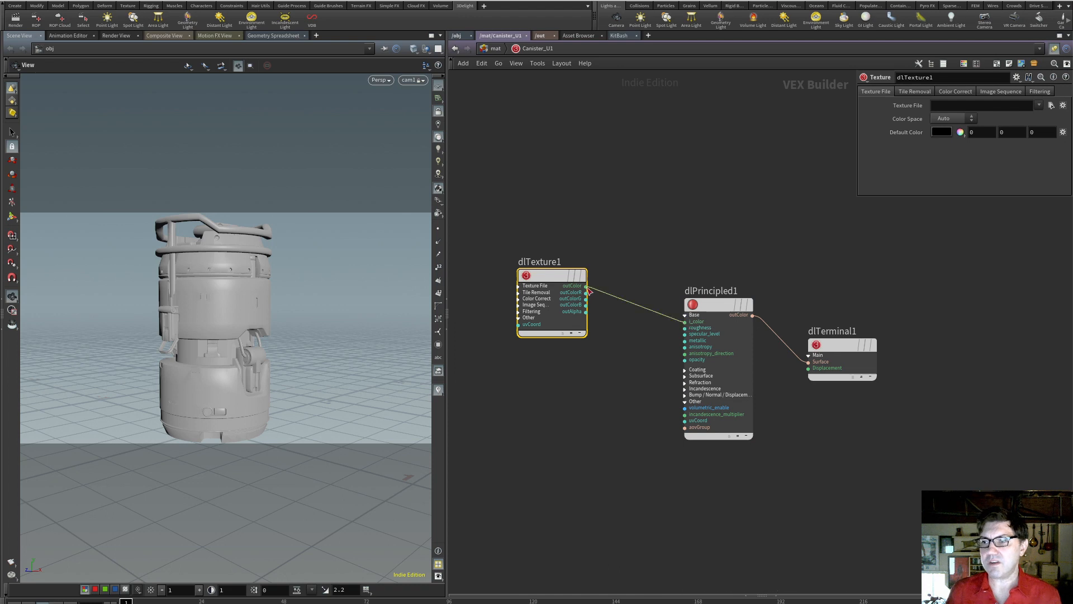
Rename the new texture node as Base
double_click(552, 262)
text(Base)
key(Return)
click(655, 400)
Set the File Choosers preference to Houdini Chooser Only in the General User Interface preferences and accept it
click(70, 0)
click(85, 14)
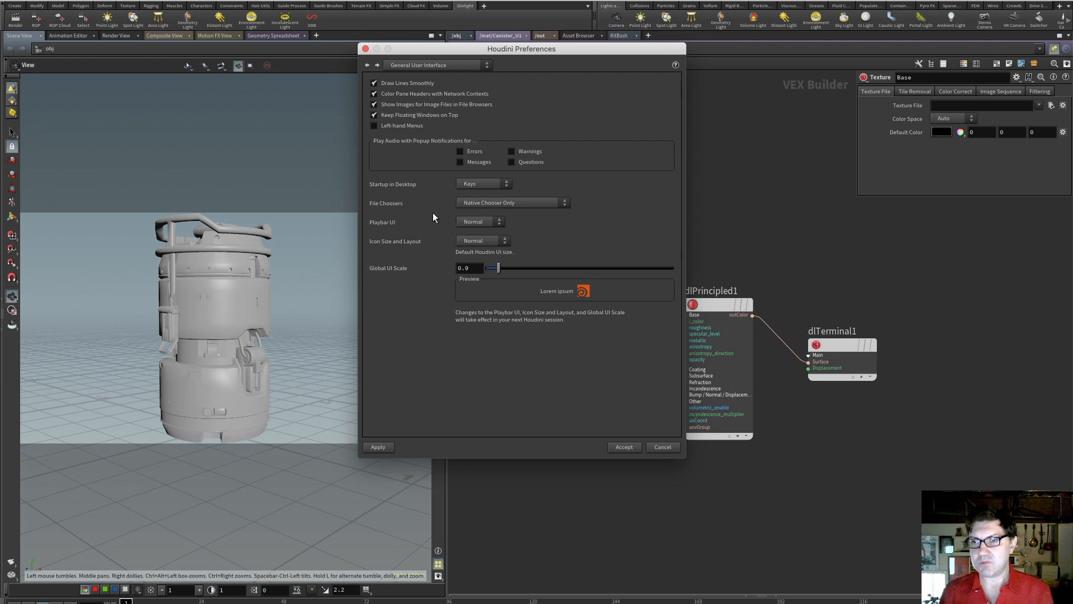
click(523, 202)
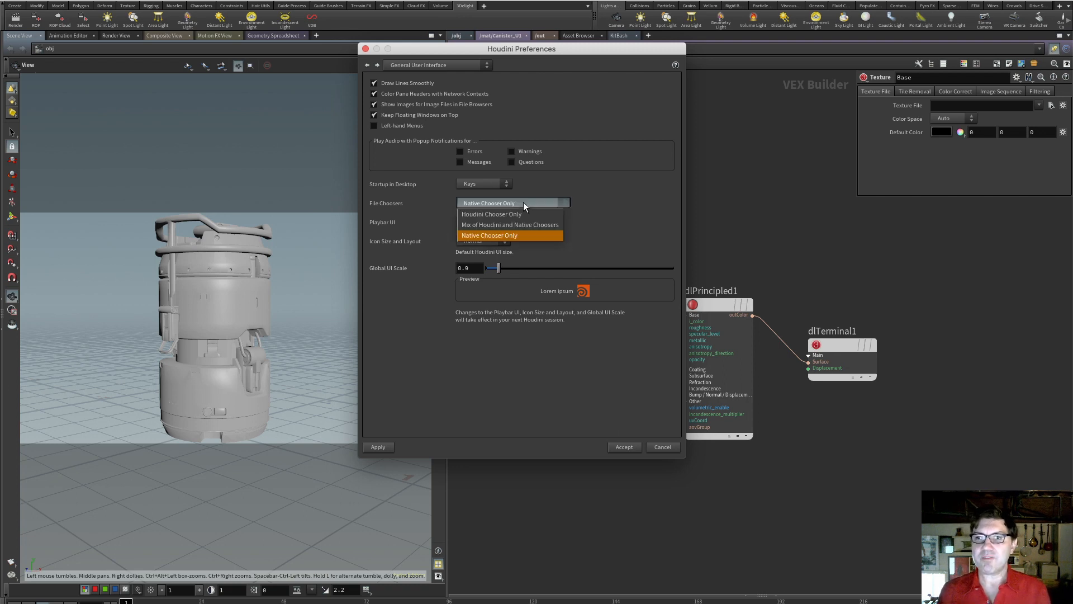
click(532, 213)
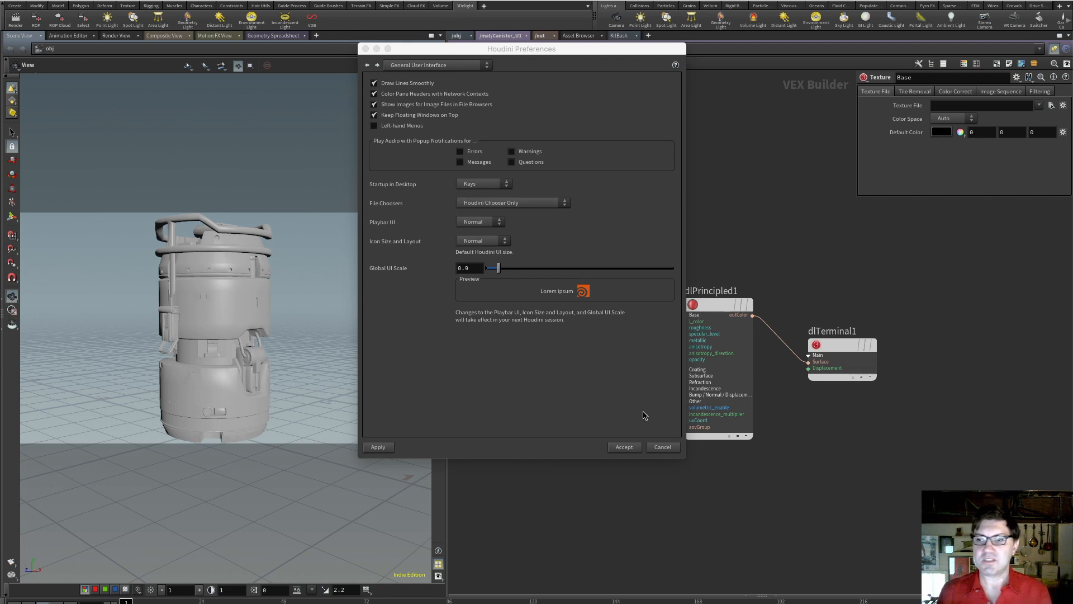
click(632, 449)
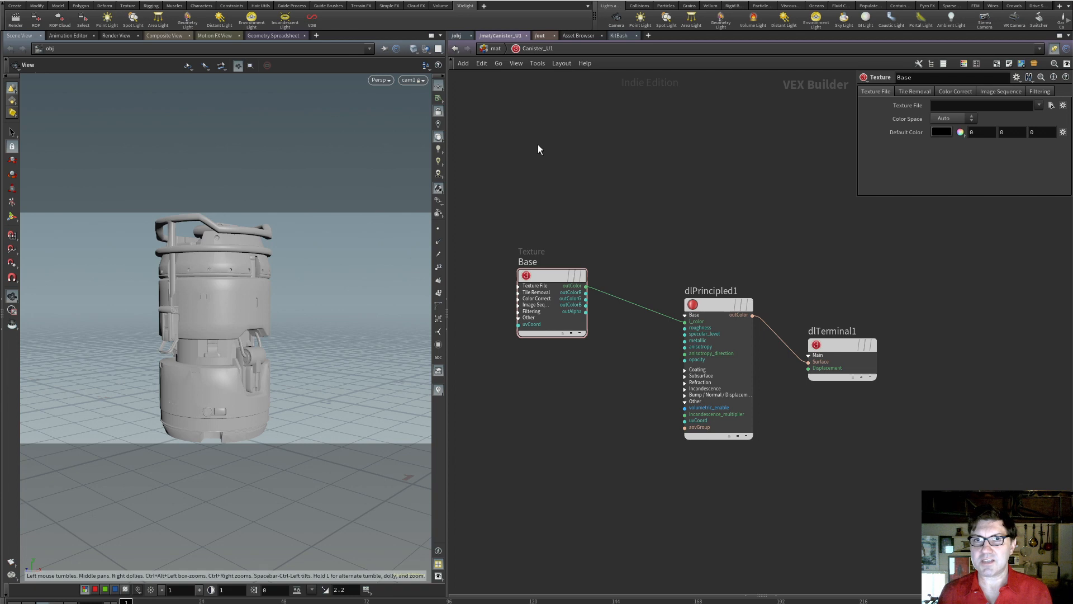
Load CANISTER_U_BaseColor.<UDIM>.exr from $HIP/CANISTER_U_TEXTURES as the Base node's texture file, with image sequences listed as UDIM
click(550, 276)
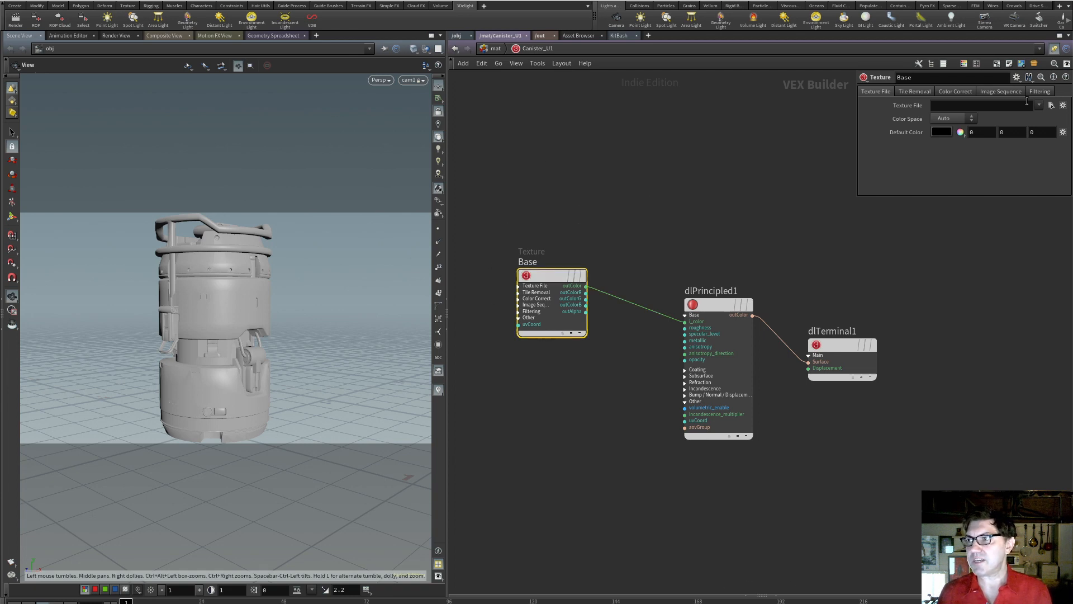
click(1050, 107)
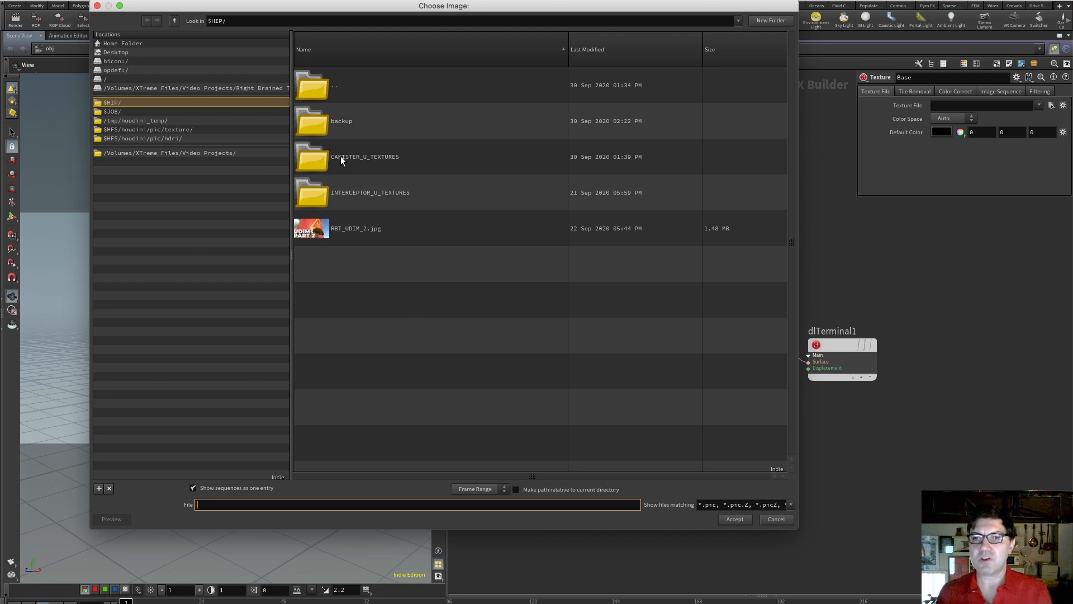
double_click(308, 158)
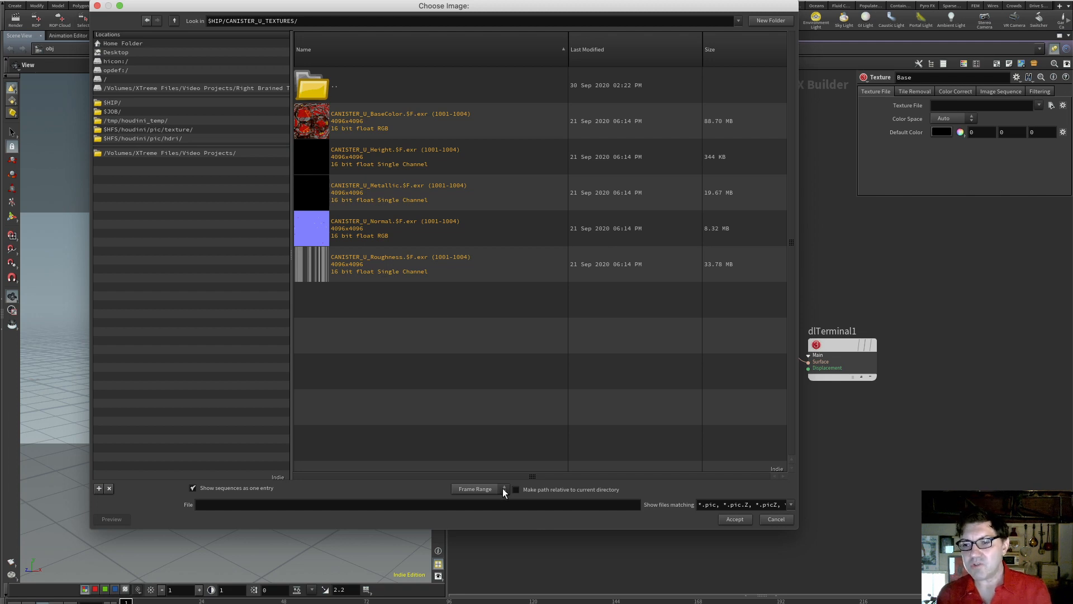
click(504, 490)
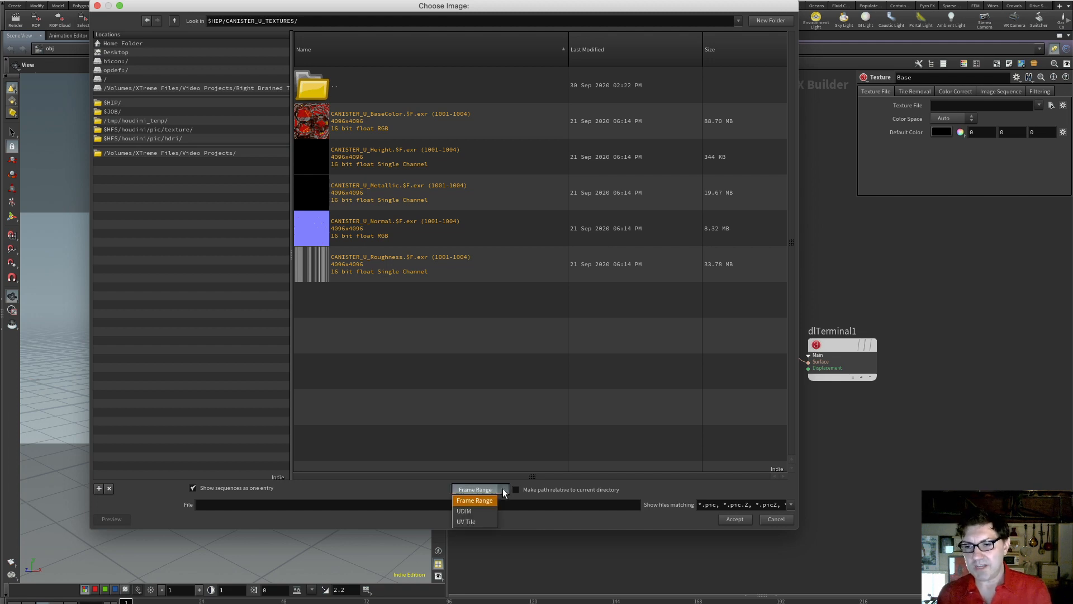
click(485, 511)
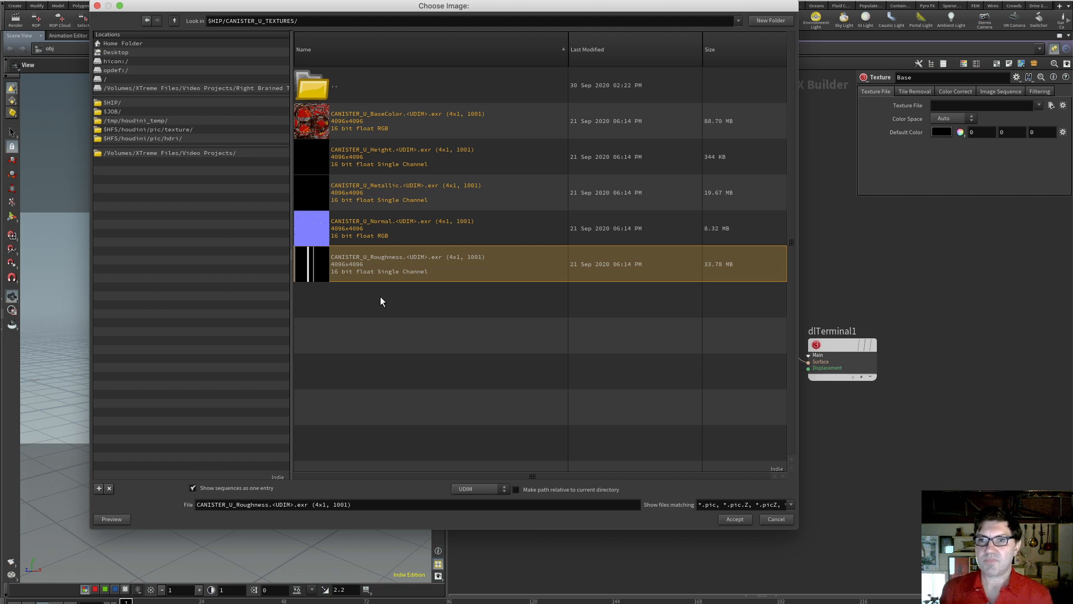
click(353, 122)
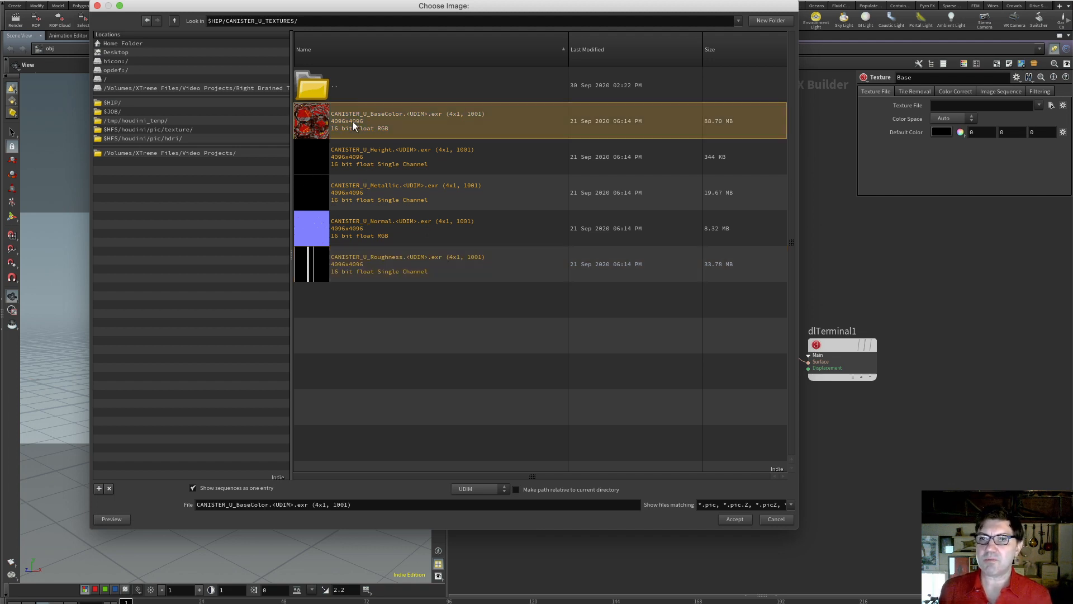
click(741, 521)
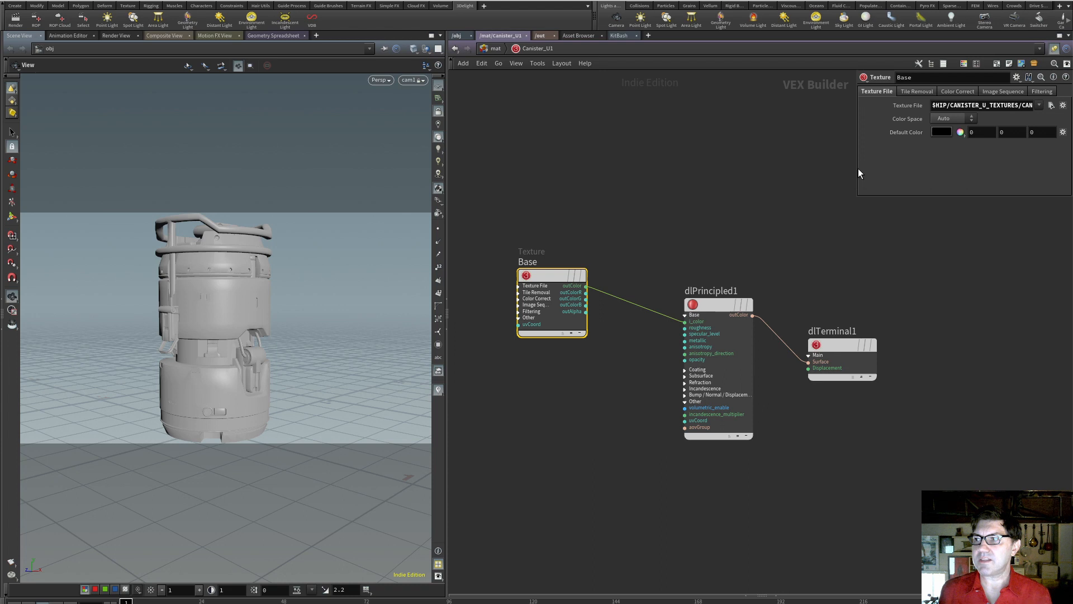
Examine the <UDIM> token in the Base node's texture file path
key(shift+p)
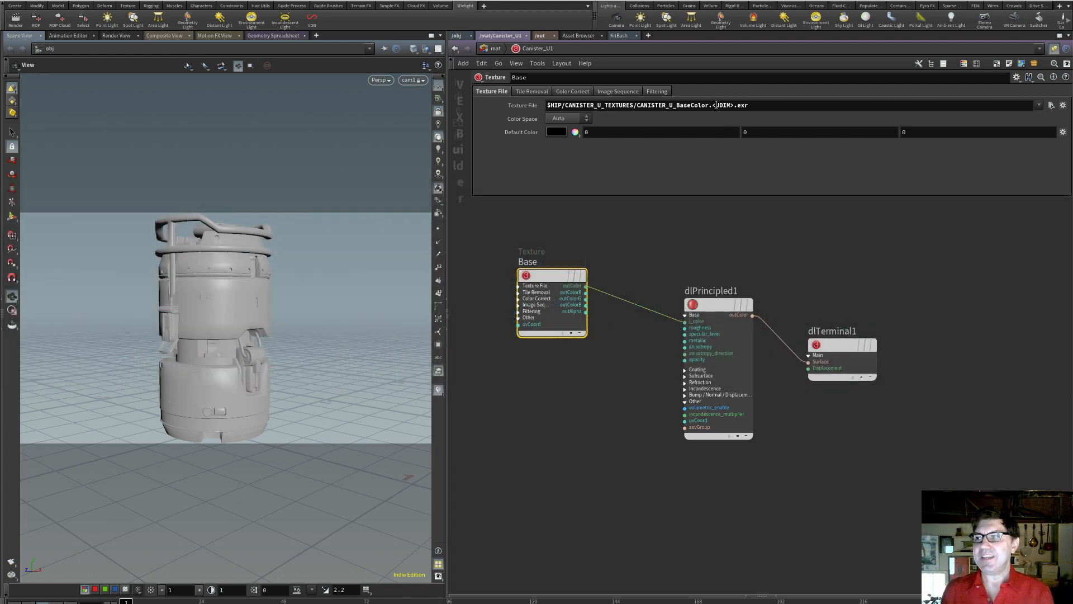
drag(716, 105, 732, 105)
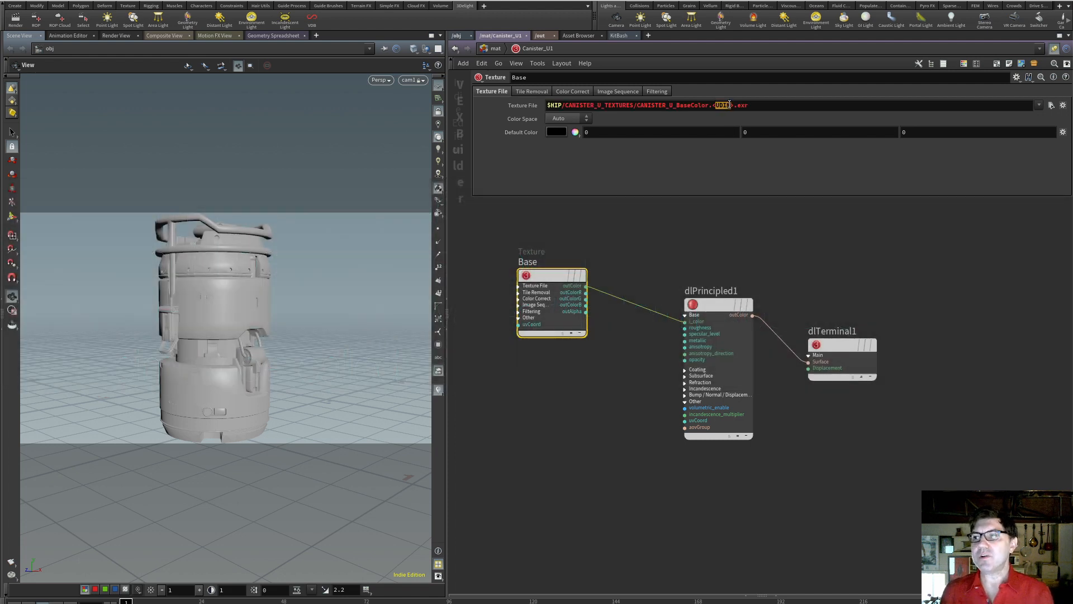
click(732, 124)
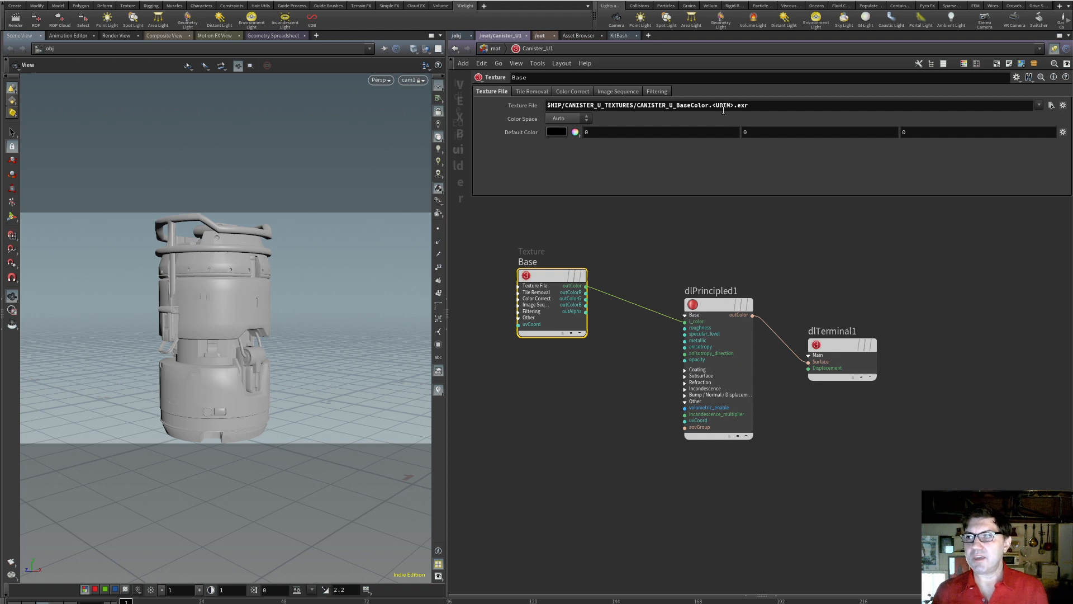
drag(715, 105, 732, 105)
click(751, 115)
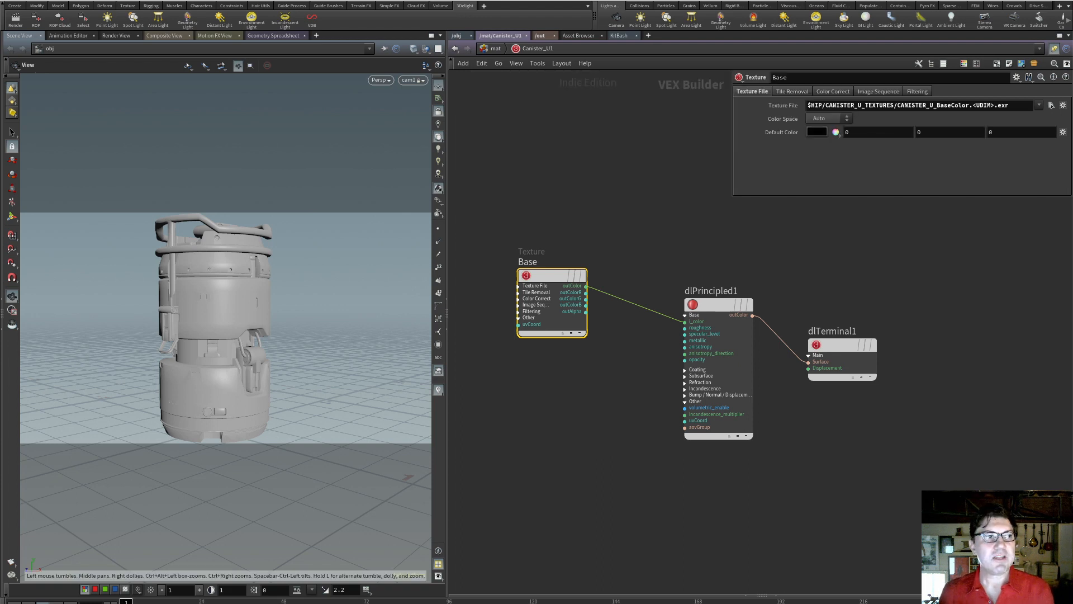
Render the canister with 3Delight, inspect the base color texture in an enlarged display window and close it
drag(0, 280, 331, 98)
click(14, 20)
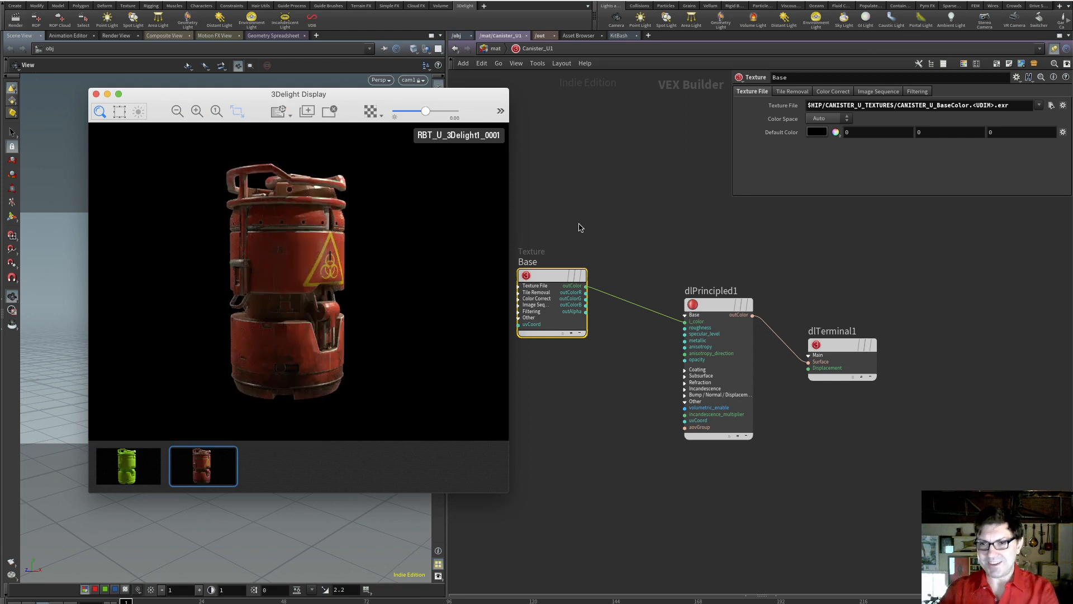
drag(246, 100, 187, 22)
drag(450, 416, 674, 570)
drag(575, 30, 533, 29)
click(8, 15)
click(578, 373)
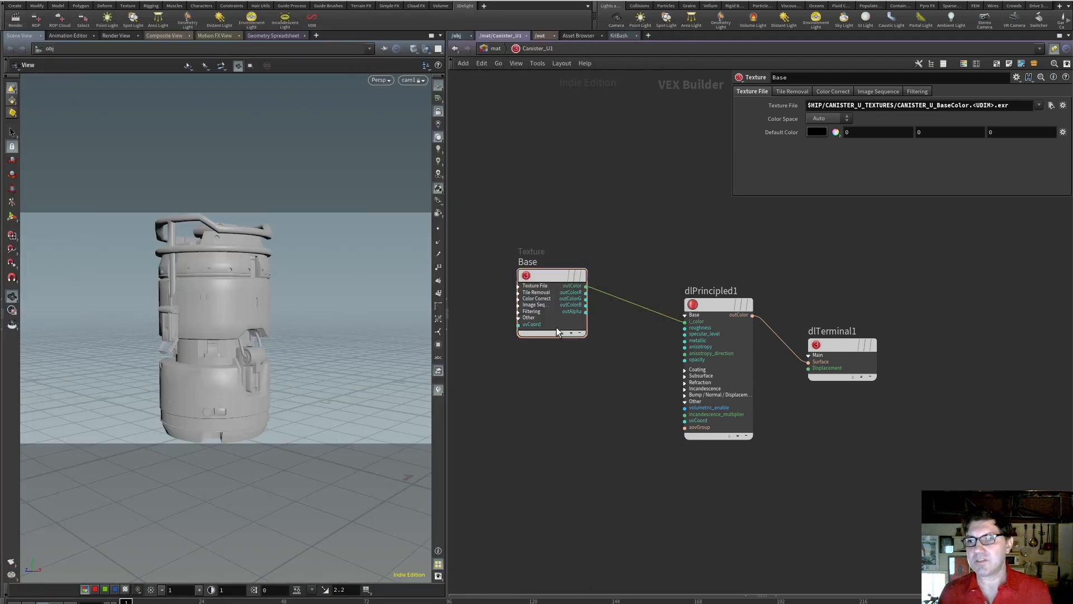
Duplicate the Base texture node below the original and rename the copy as Roughness
alt+drag(552, 275, 544, 390)
double_click(528, 379)
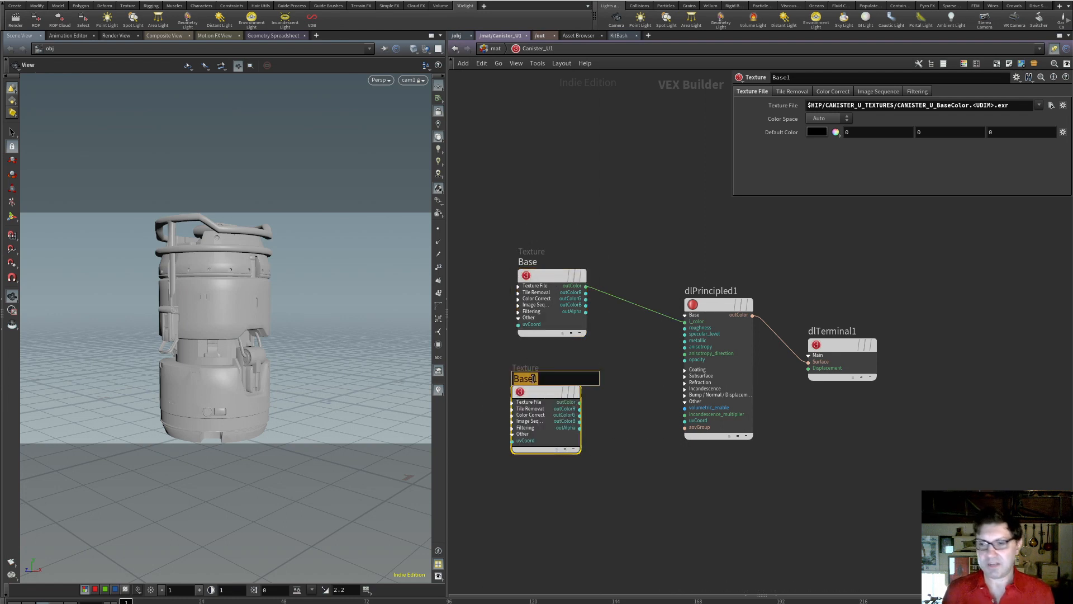
text(Roughness)
key(Return)
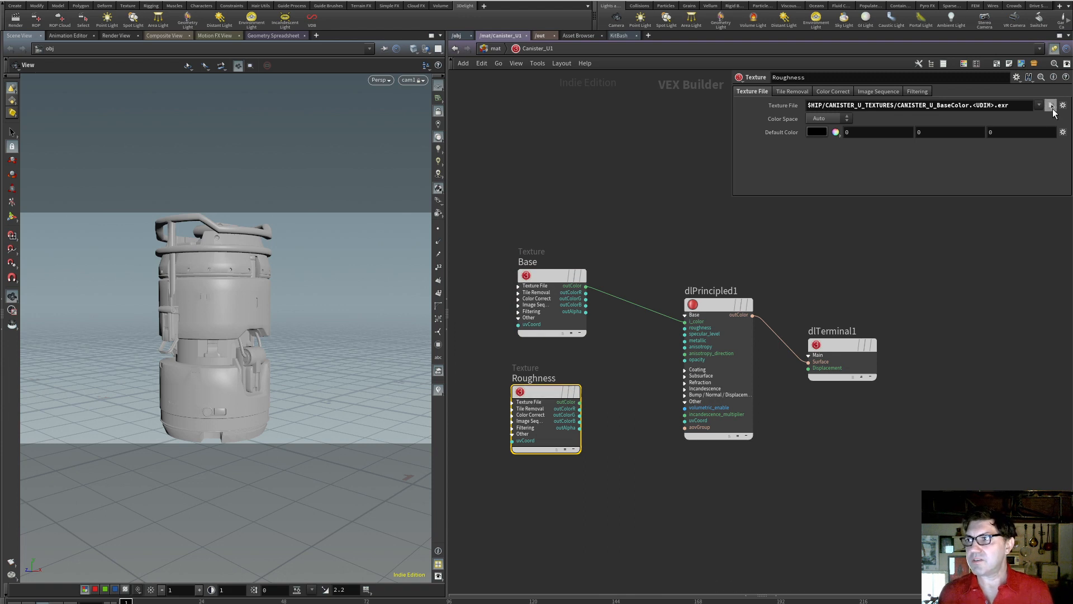
Load CANISTER_U_Roughness.<UDIM>.exr from $HIP/CANISTER_U_TEXTURES as the Roughness node's texture file, keeping sequences listed as UDIM
click(1051, 105)
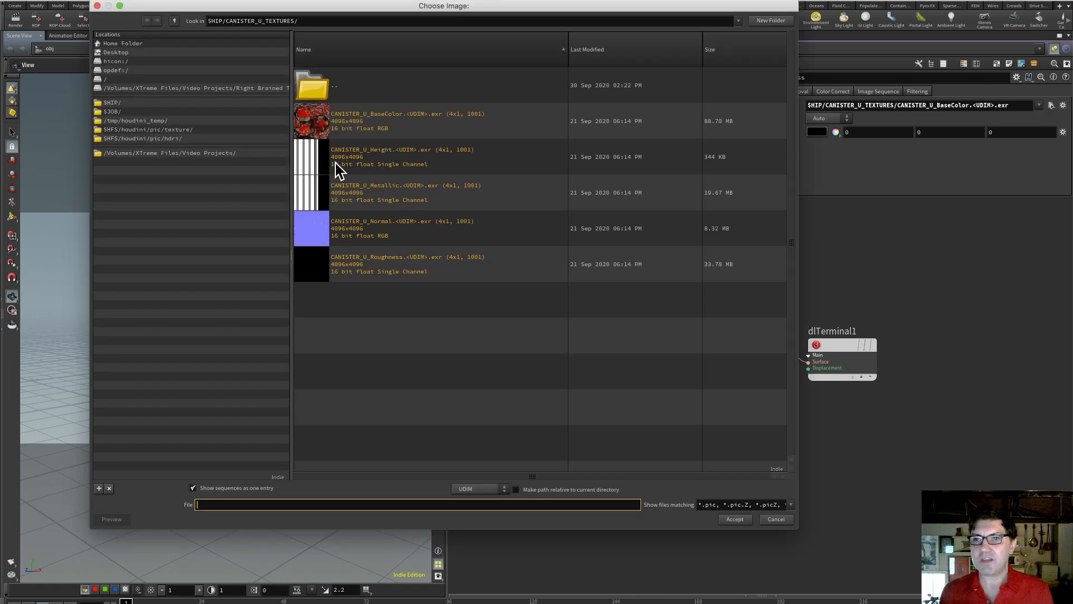
click(499, 494)
click(475, 510)
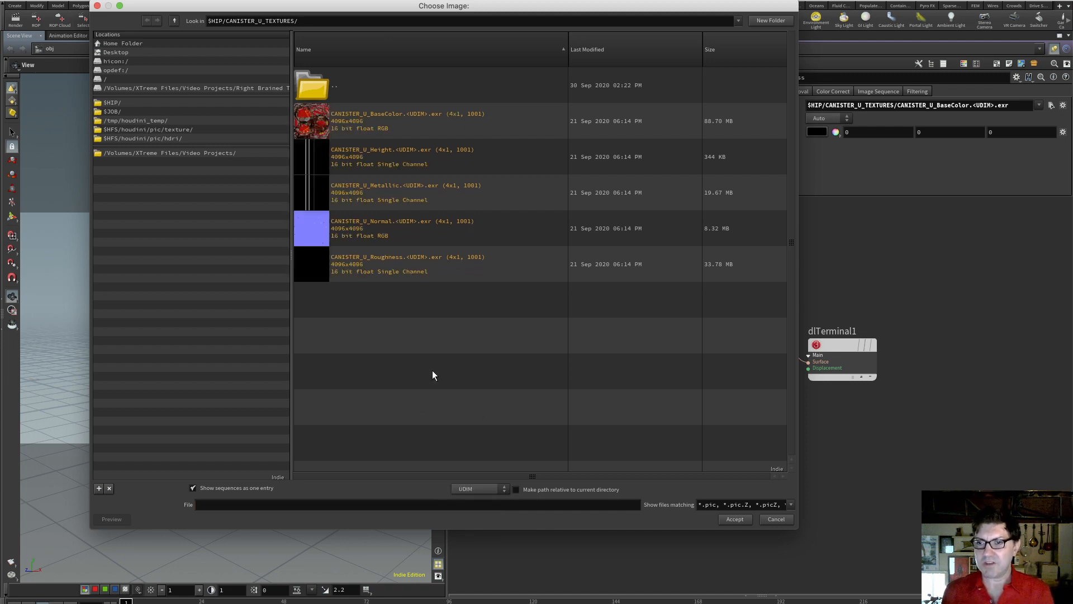
click(316, 265)
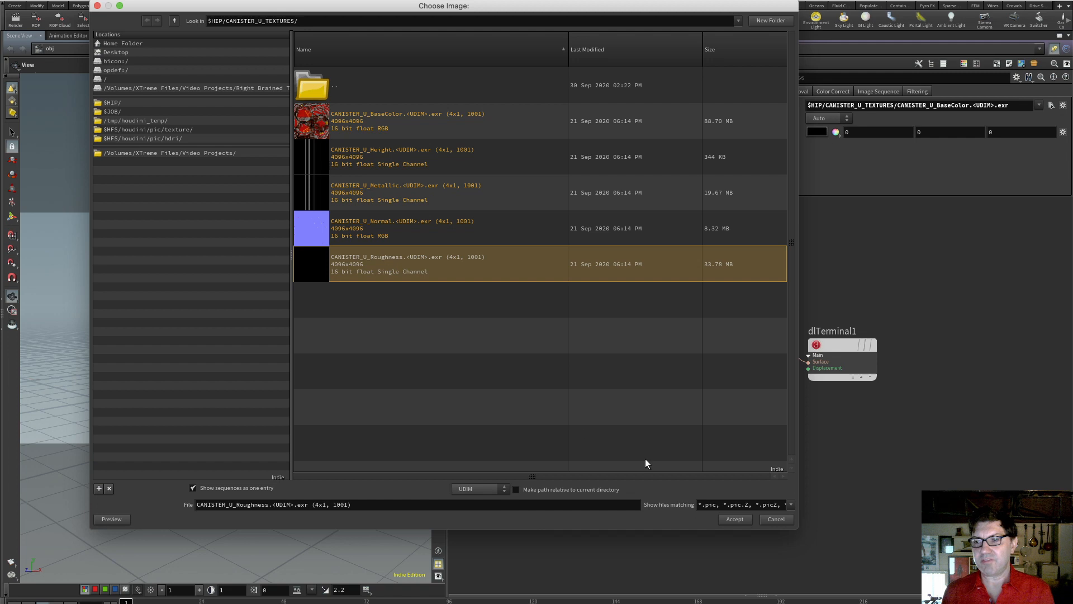
click(736, 519)
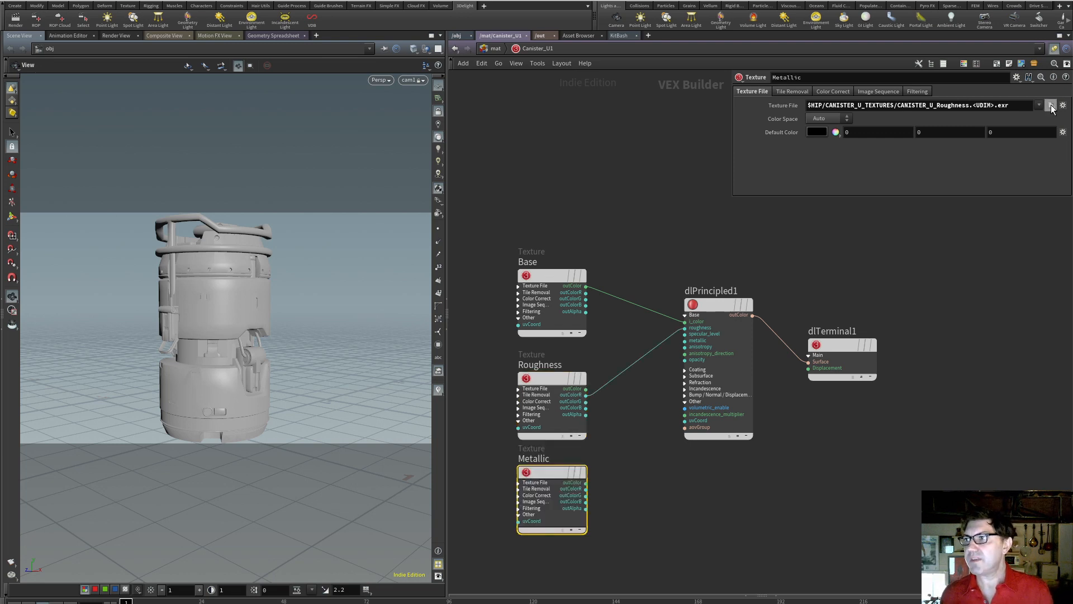
Load CANISTER_U_Metallic.<UDIM>.exr as the Metallic node's texture file
click(1052, 105)
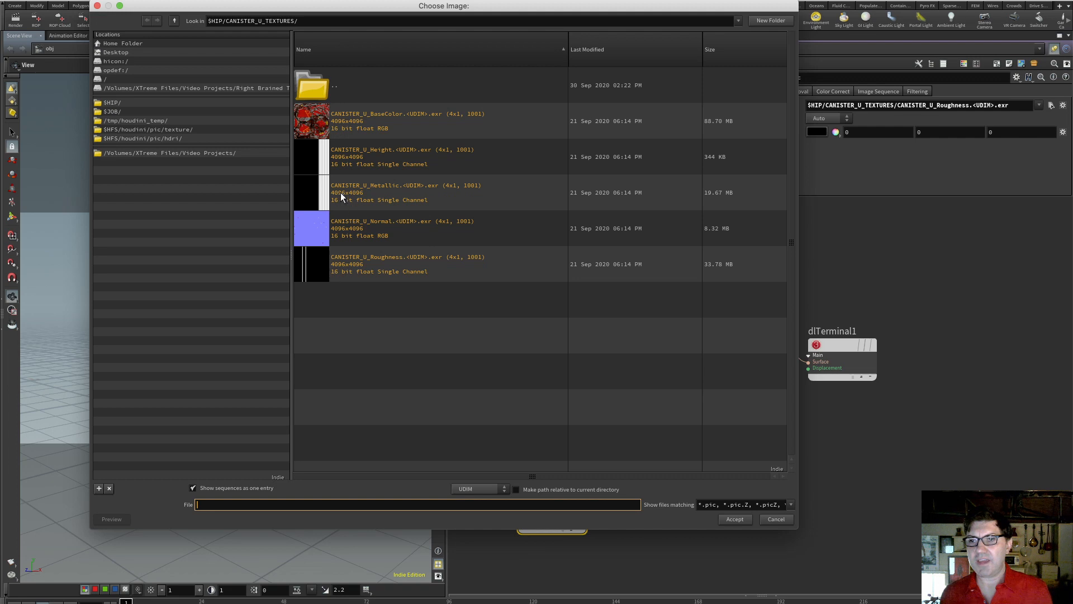
click(317, 186)
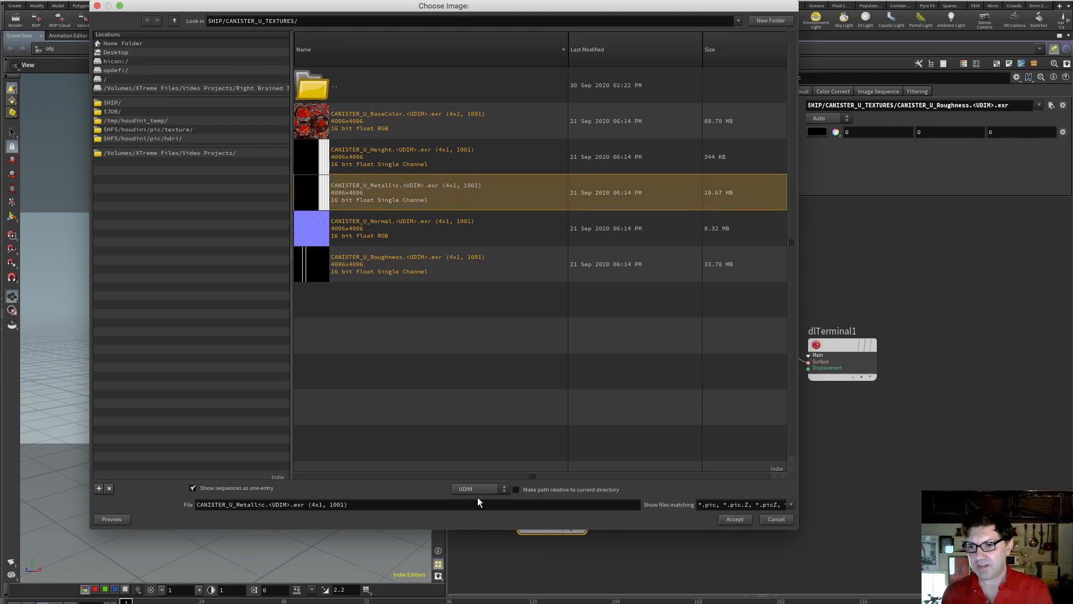
click(742, 517)
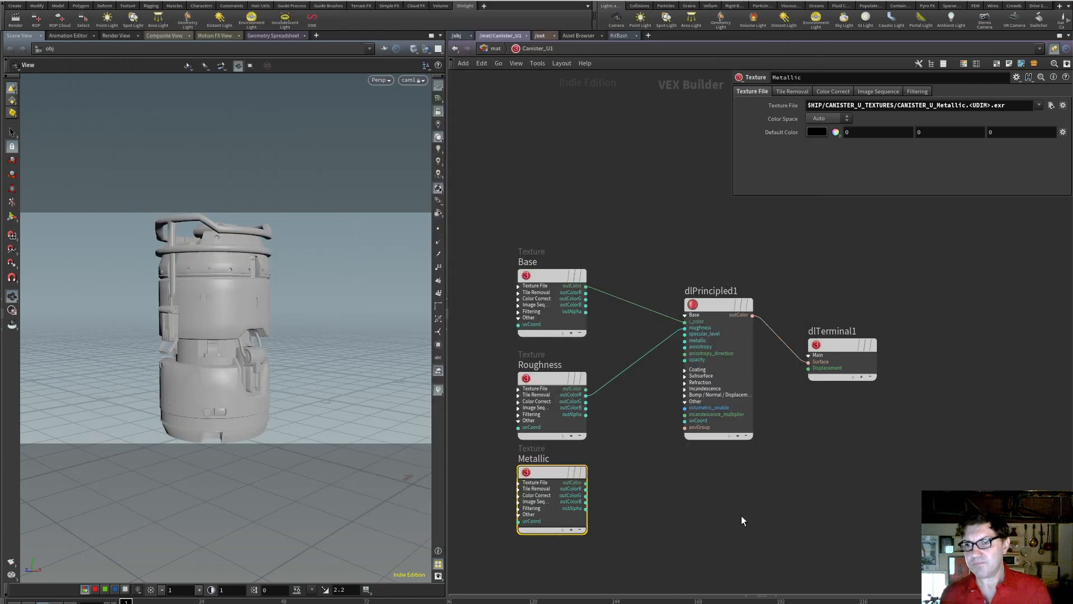
Rename the copy of the Metallic texture node as Normal
double_click(554, 482)
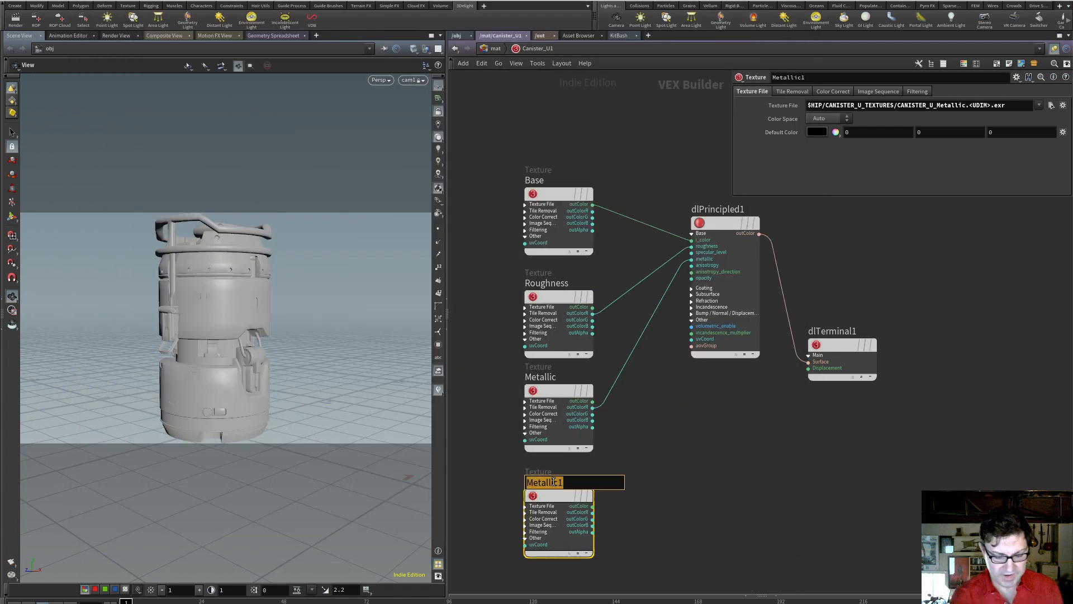
text(Normal)
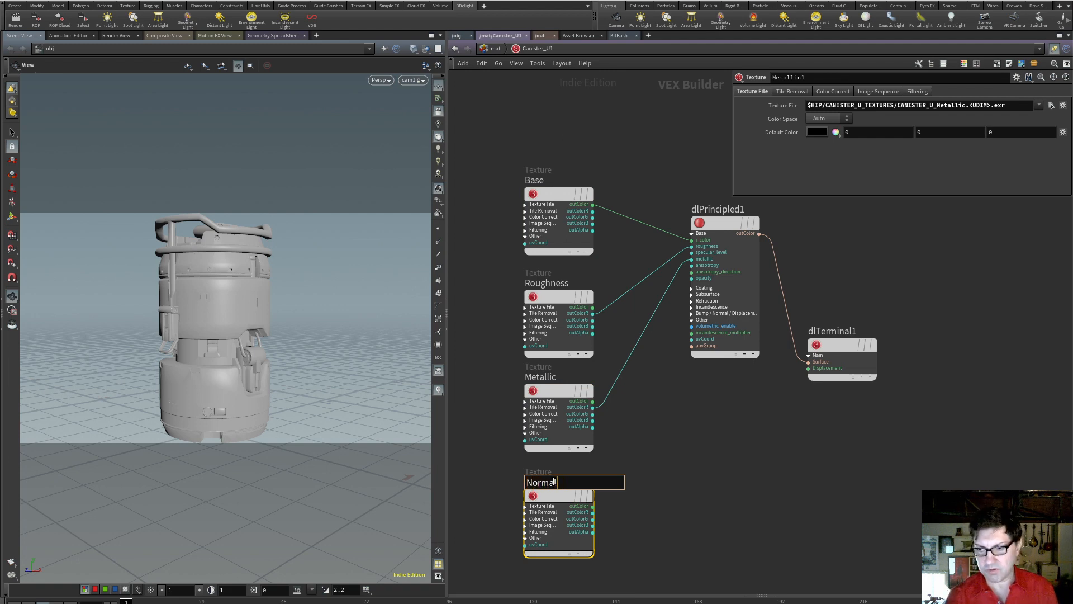
key(Return)
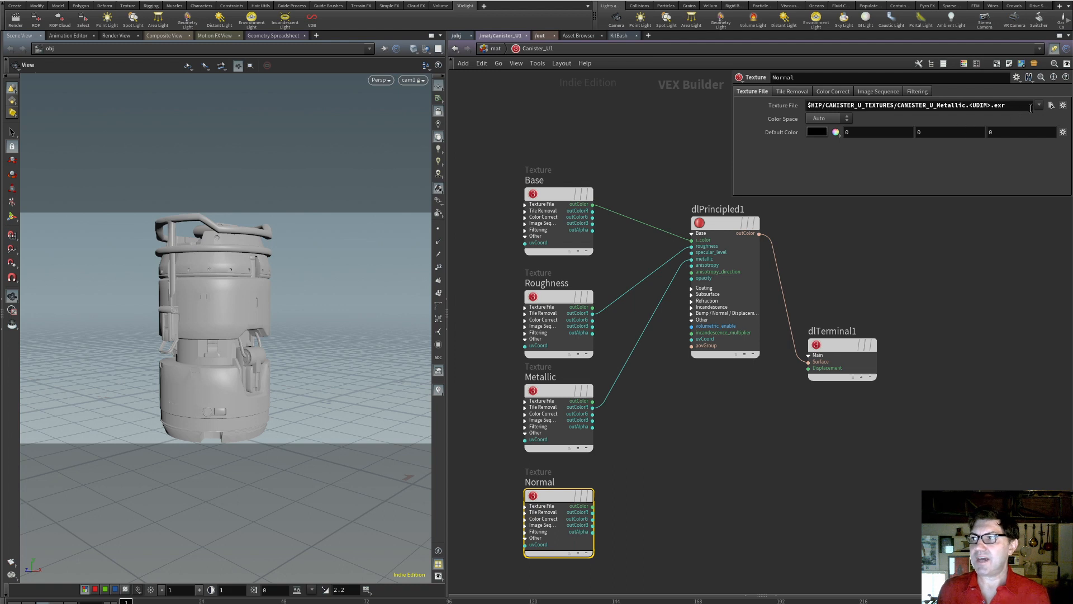
Browse for the Normal node's texture file, comparing the Frame Range sequence listing and switching to UV Tile
click(1051, 105)
click(498, 489)
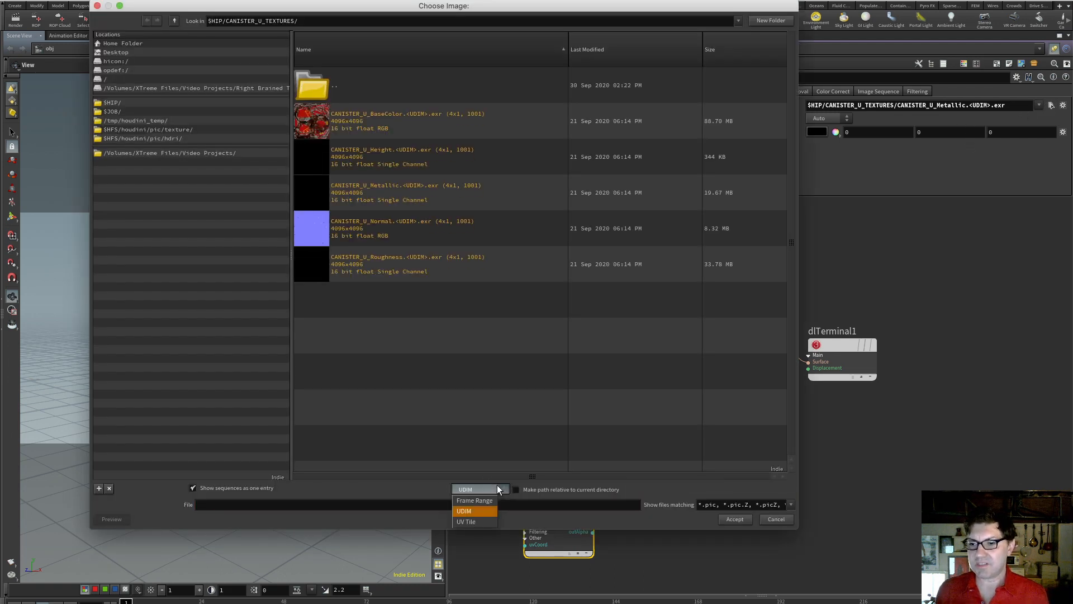
click(475, 501)
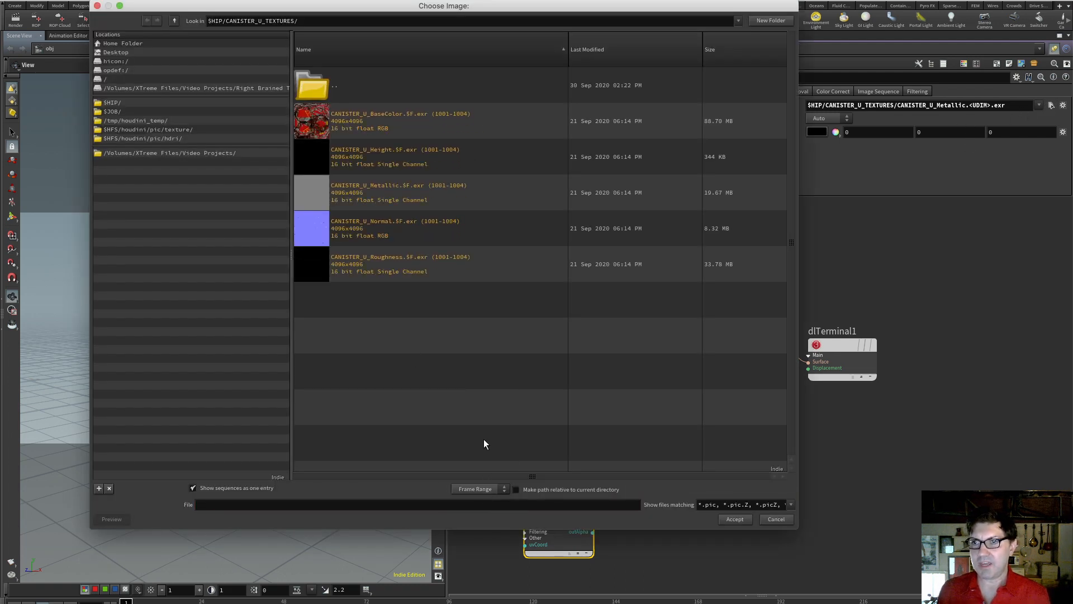
click(502, 490)
click(490, 519)
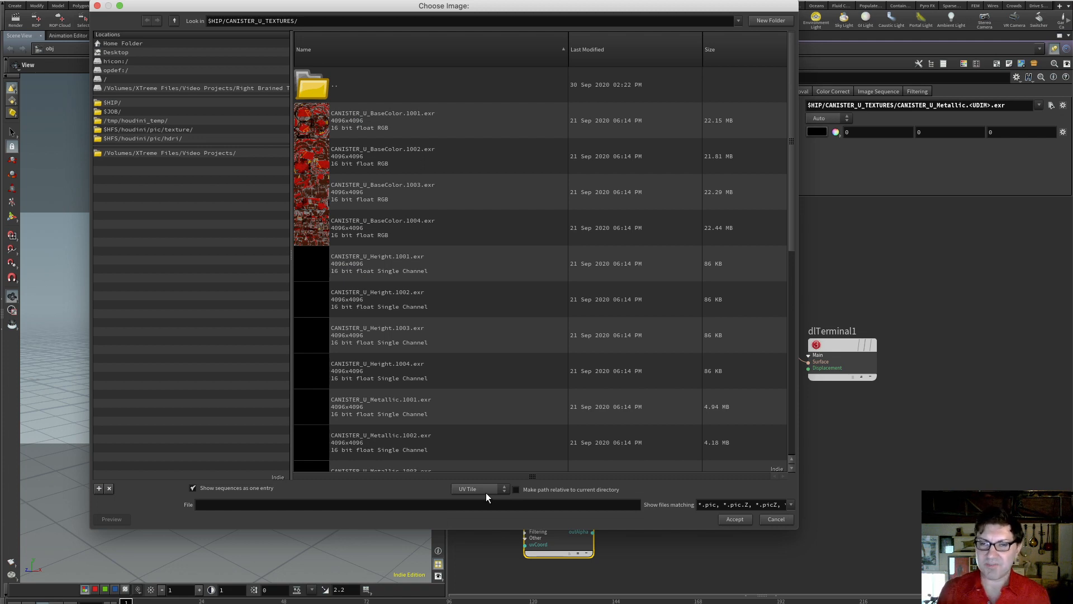
Look through the individually listed texture tiles, from CANISTER_U_BaseColor.1001.exr down to CANISTER_U_Roughness.1004.exr
click(451, 119)
click(463, 161)
click(459, 199)
click(455, 236)
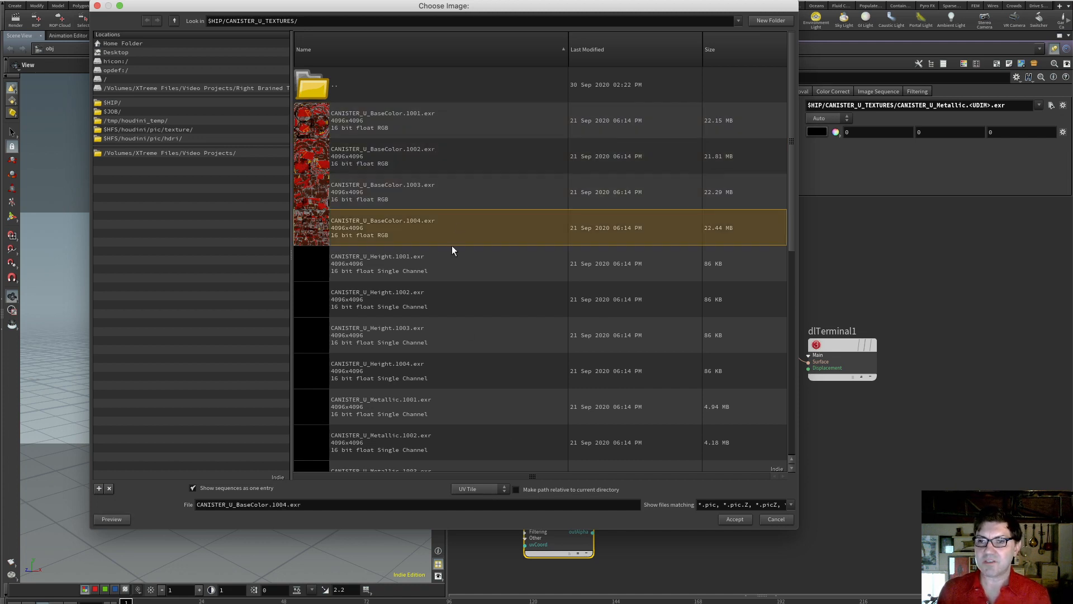
click(455, 277)
click(438, 119)
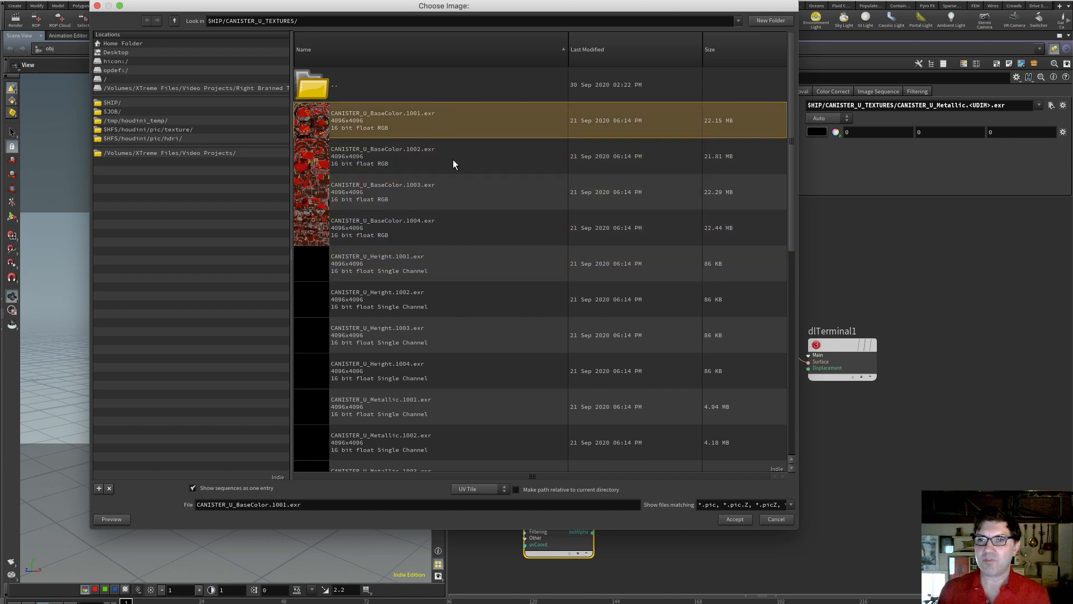
key(Down)
key(Down)
key(Down)
key(Down)
key(Down)
key(Down)
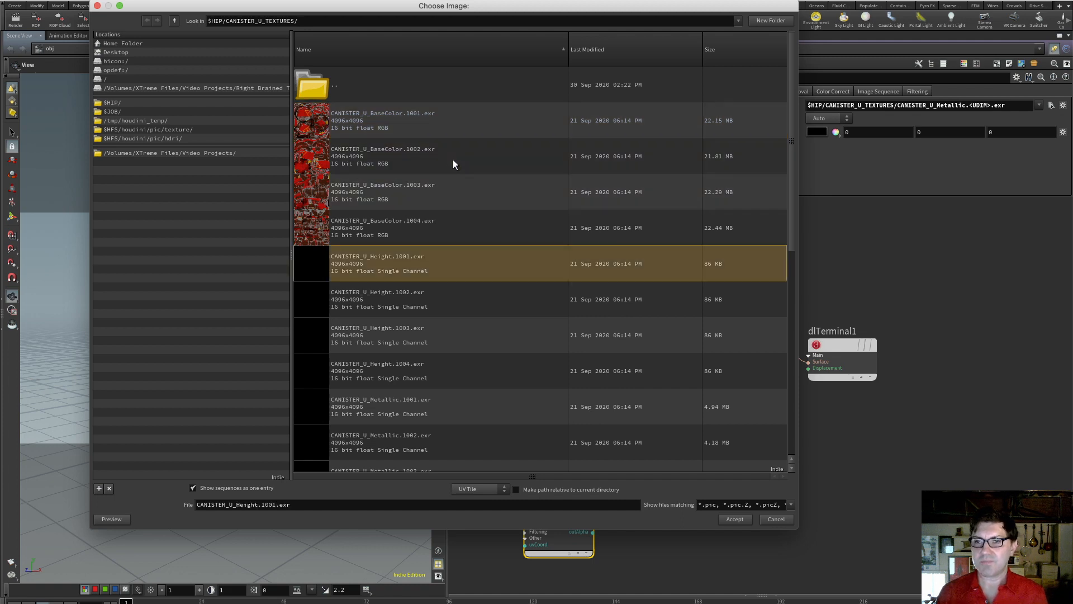
key(Down)
key(Down)
key(Down)
key(Down)
key(Down)
key(Down)
key(Down)
key(Down)
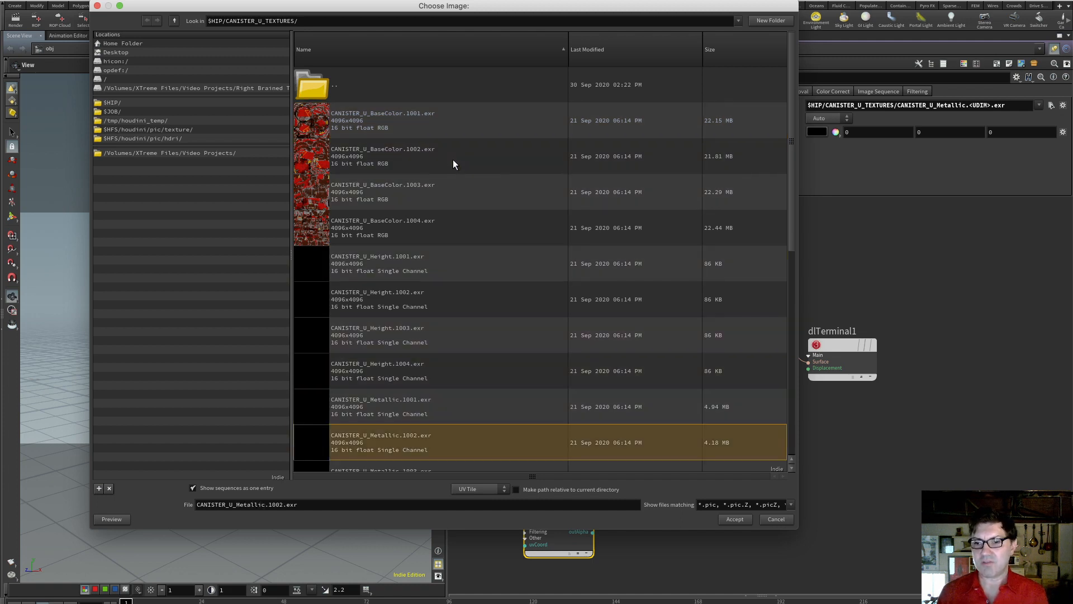
key(Down)
key(Down)
key(Down)
key(Down)
key(Down)
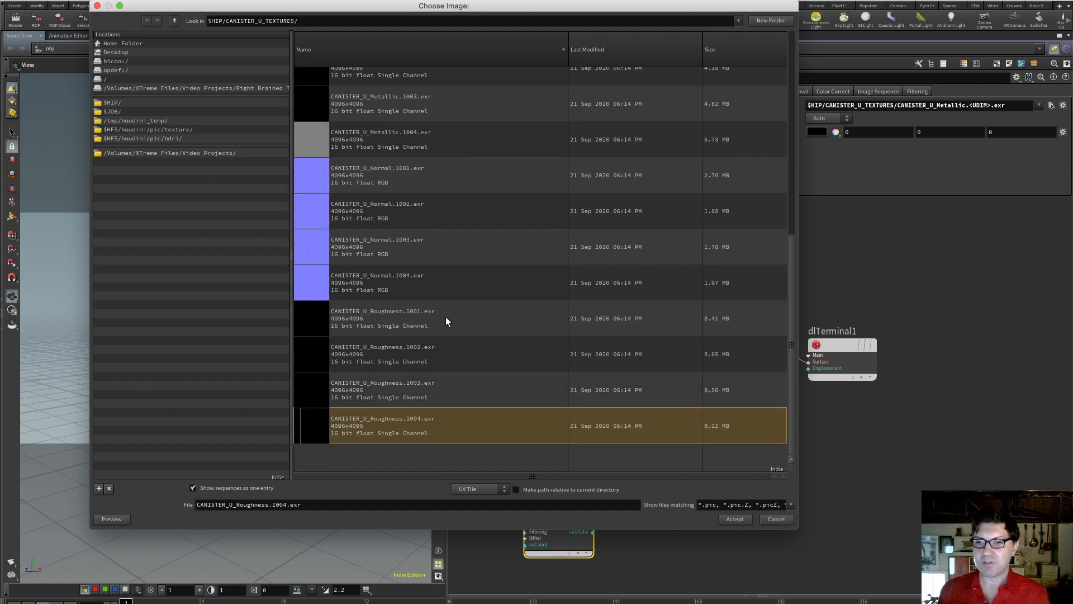
Load CANISTER_U_Normal.1001.exr as the Normal node's texture file and replace the tile number 1001 in its path with <UDIM>
click(411, 177)
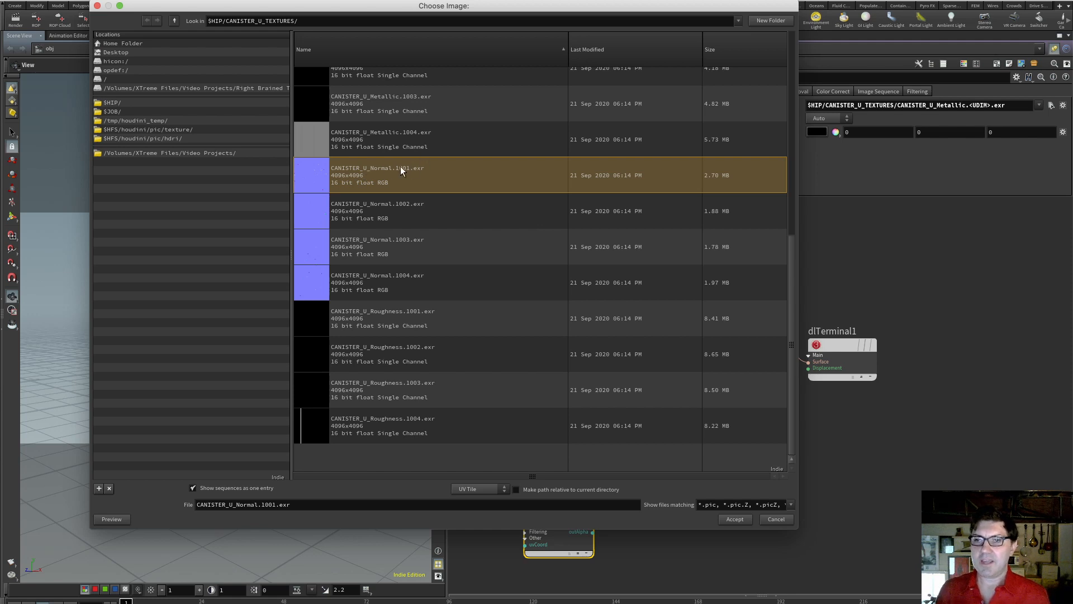
click(735, 519)
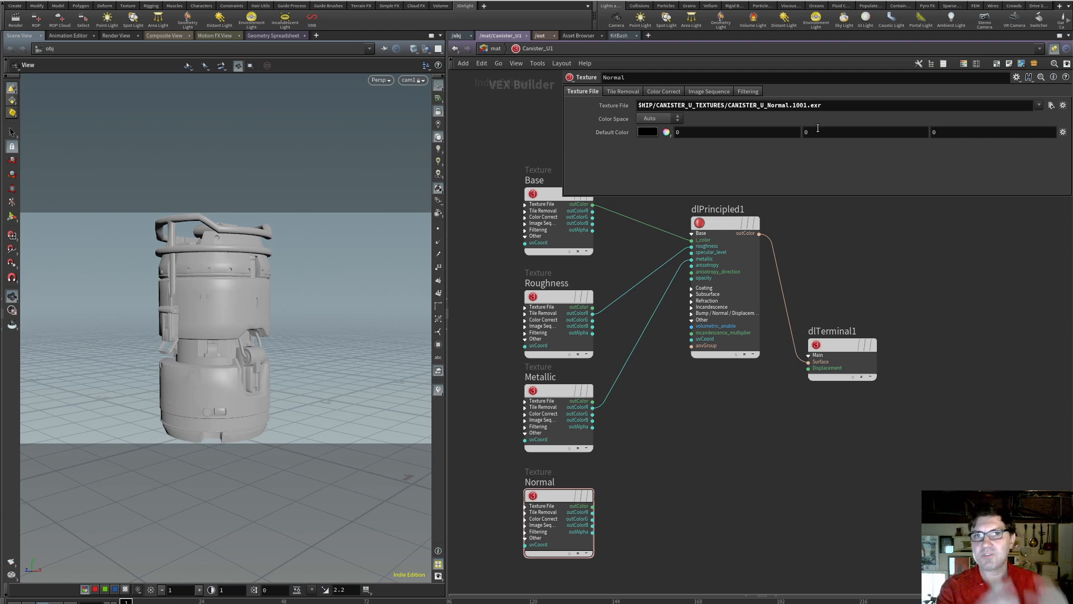
click(793, 106)
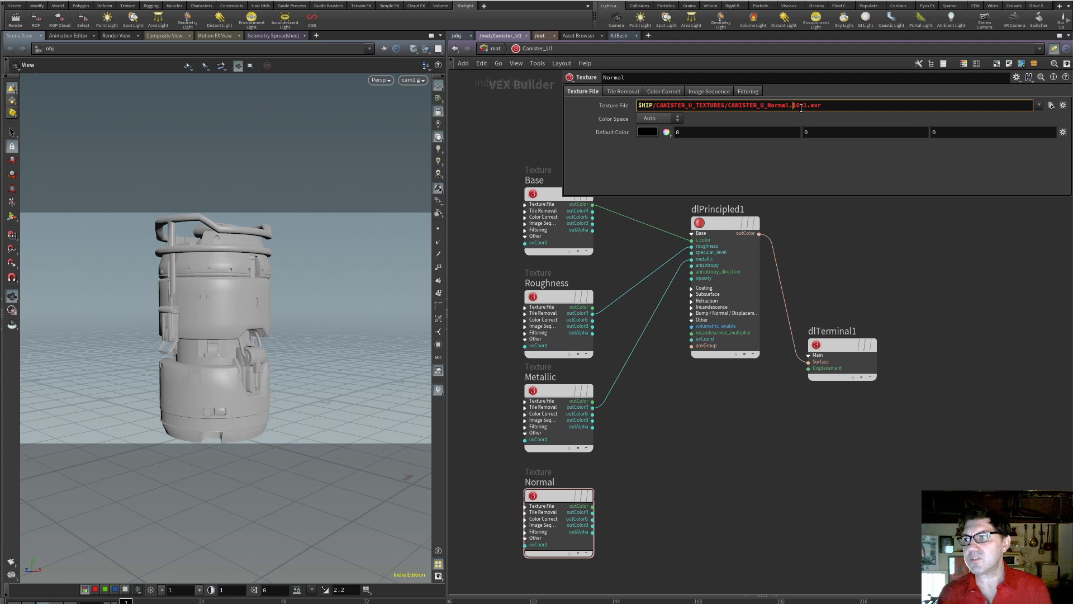
key(BackSpace)
key(BackSpace)
key(BackSpace)
key(BackSpace)
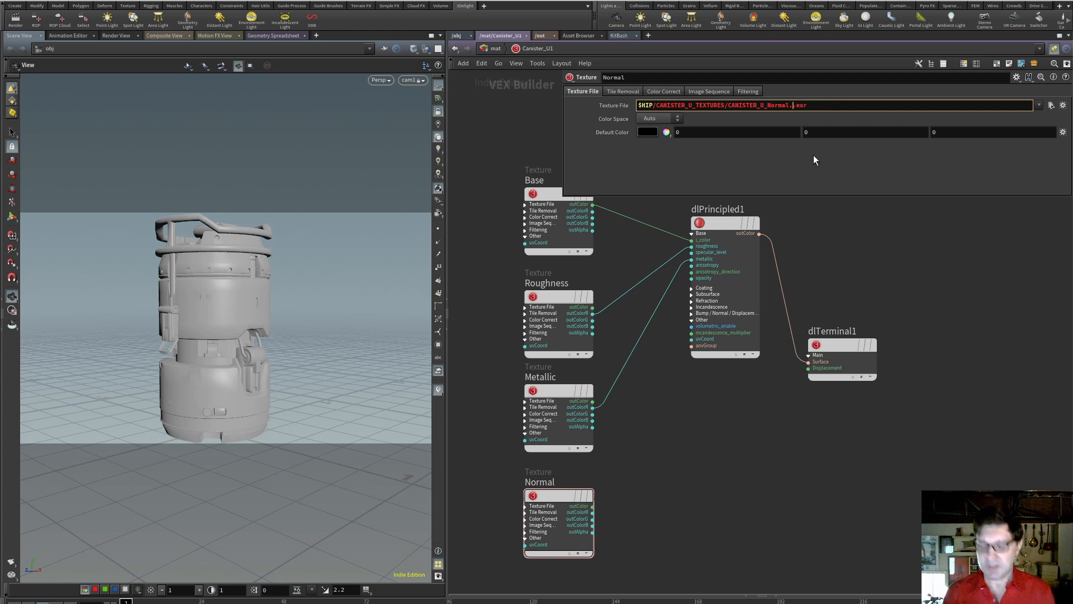
text(<)
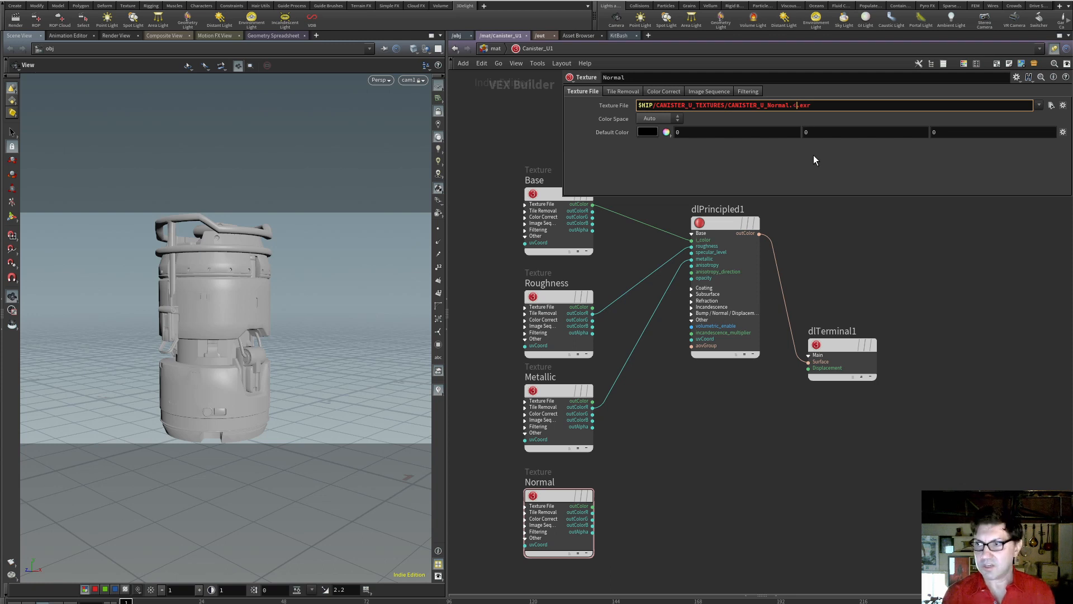
text(UDIM)
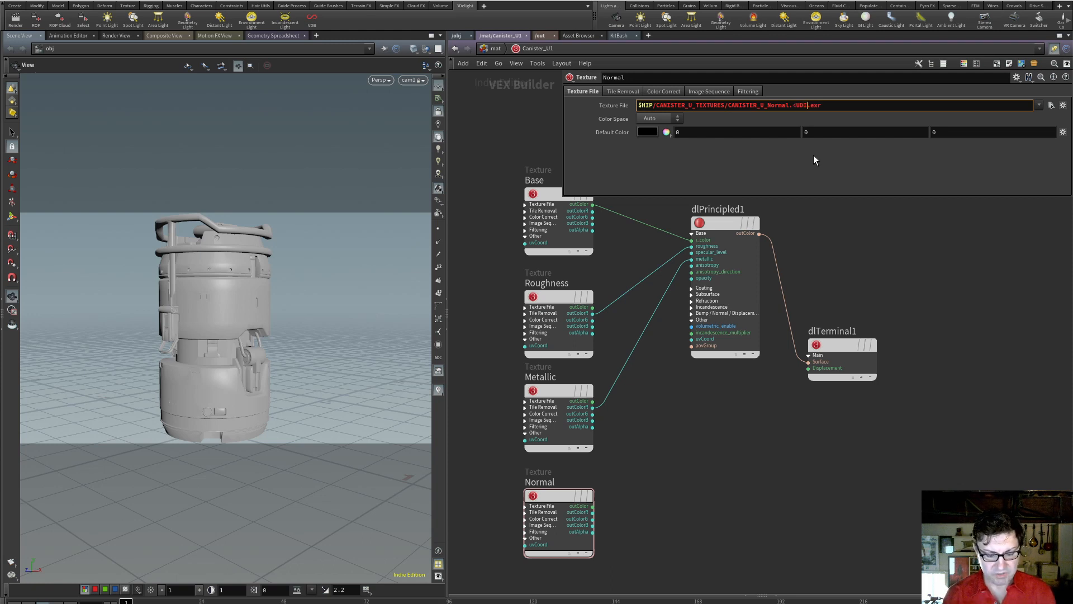
text(>)
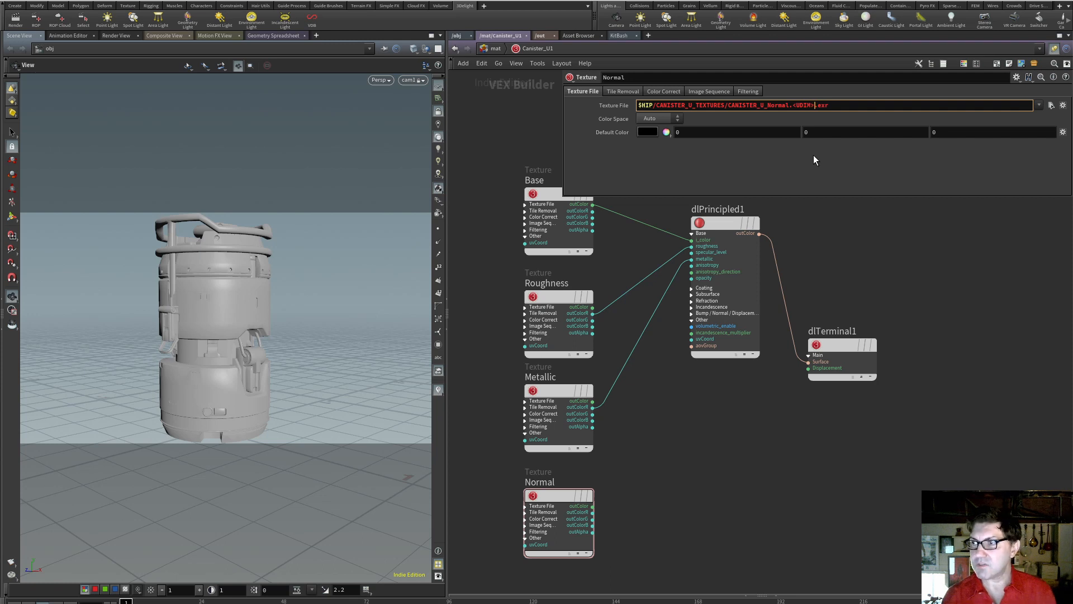
key(Return)
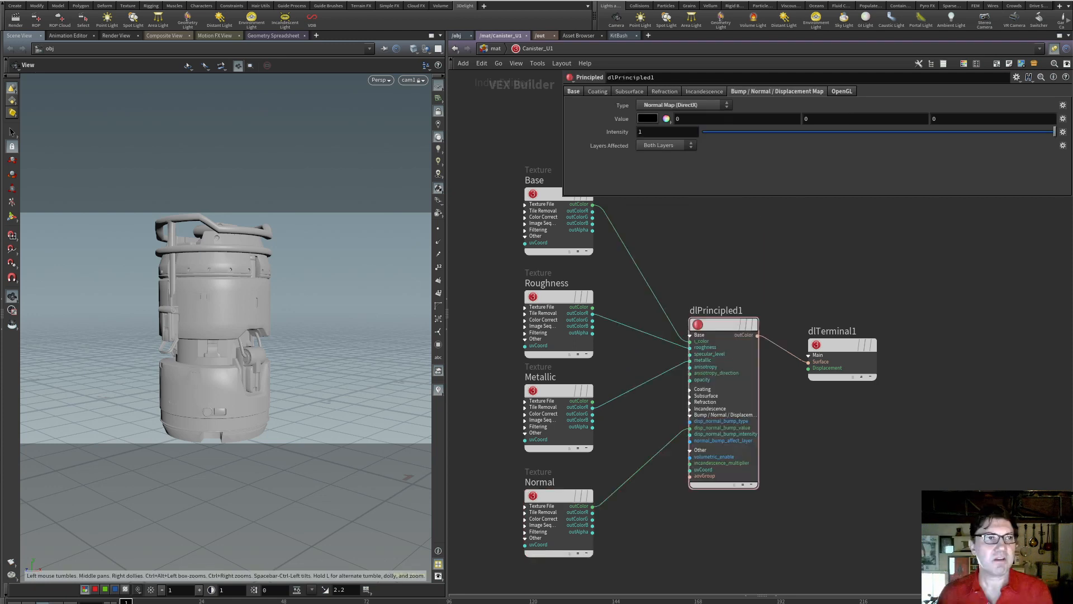
Enlarge the 3Delight display window and inspect the canister render
drag(436, 59, 563, 0)
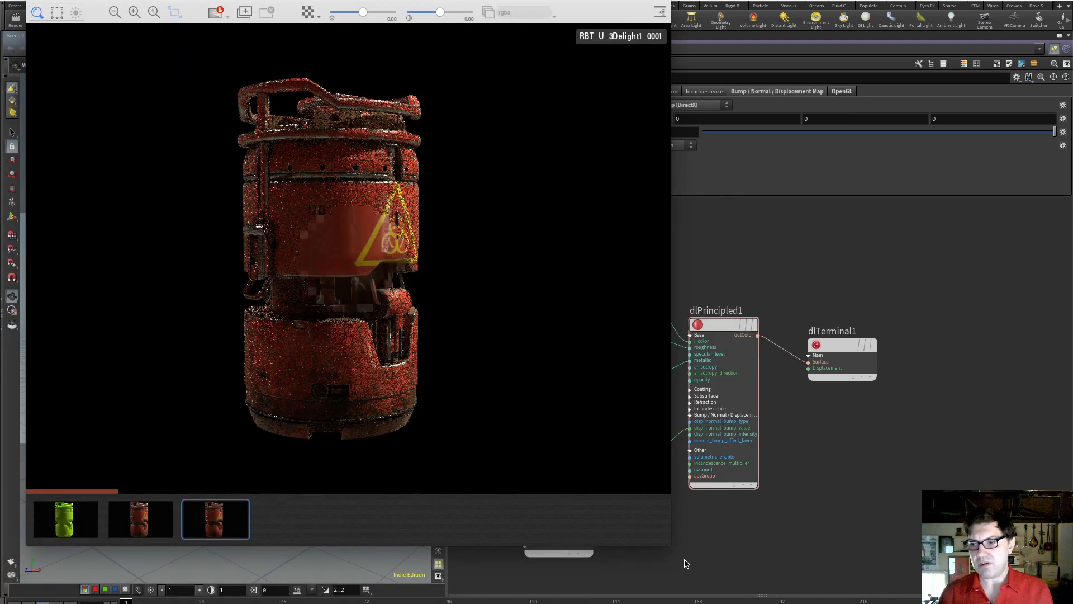
drag(669, 543, 929, 603)
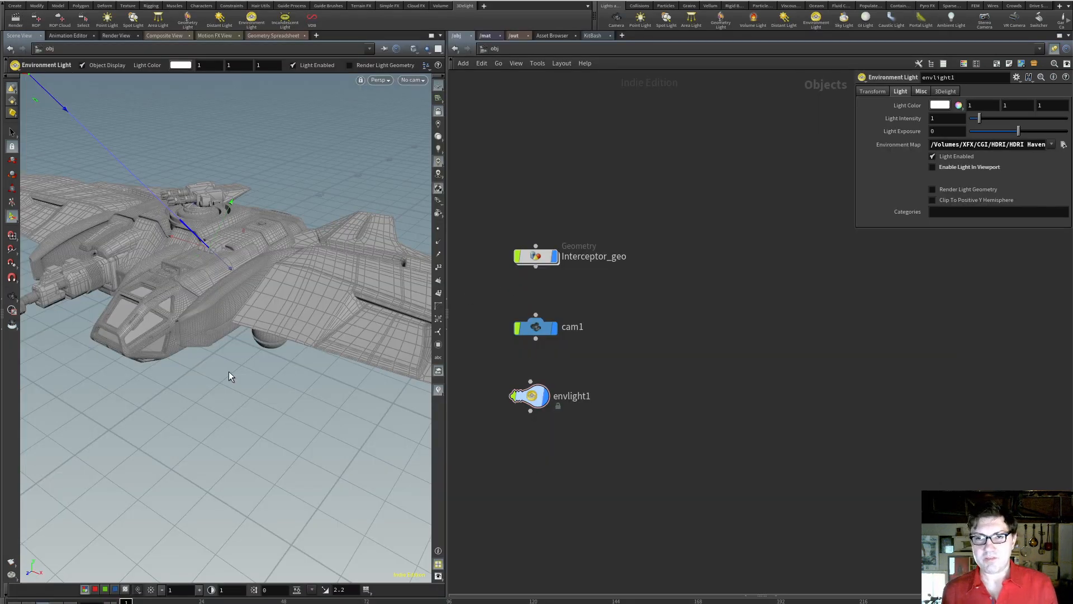
Examine the Interceptor ship model from above and from the front in a widened viewport
key(Escape)
mouse_move(228, 367)
mouse_down()
mouse_move(240, 356)
mouse_move(220, 358)
mouse_up()
key(Return)
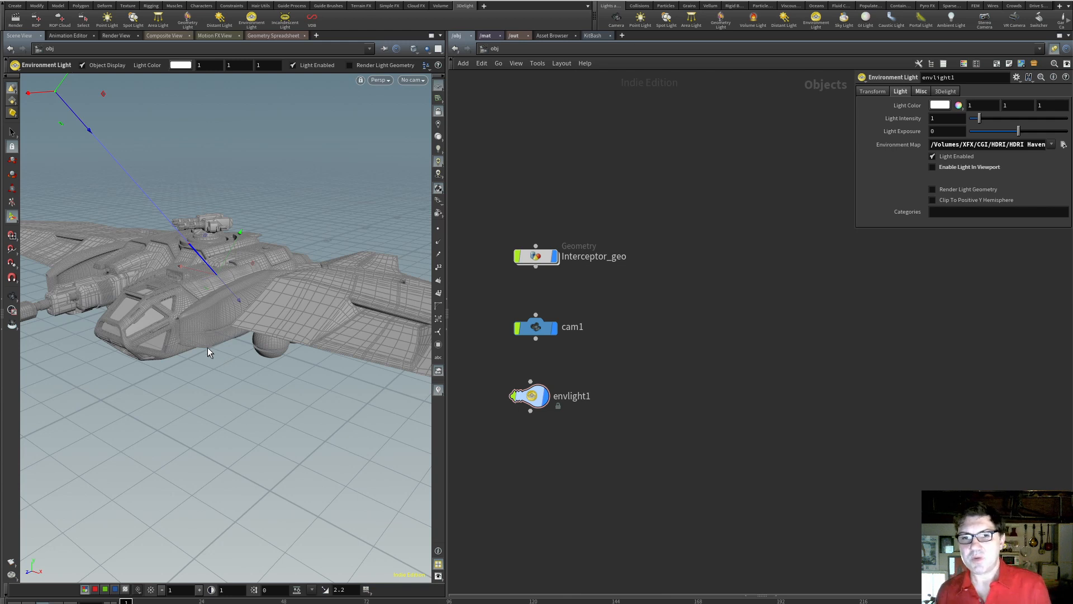
key(Escape)
mouse_move(197, 367)
mouse_down()
mouse_move(211, 390)
mouse_move(189, 383)
mouse_up()
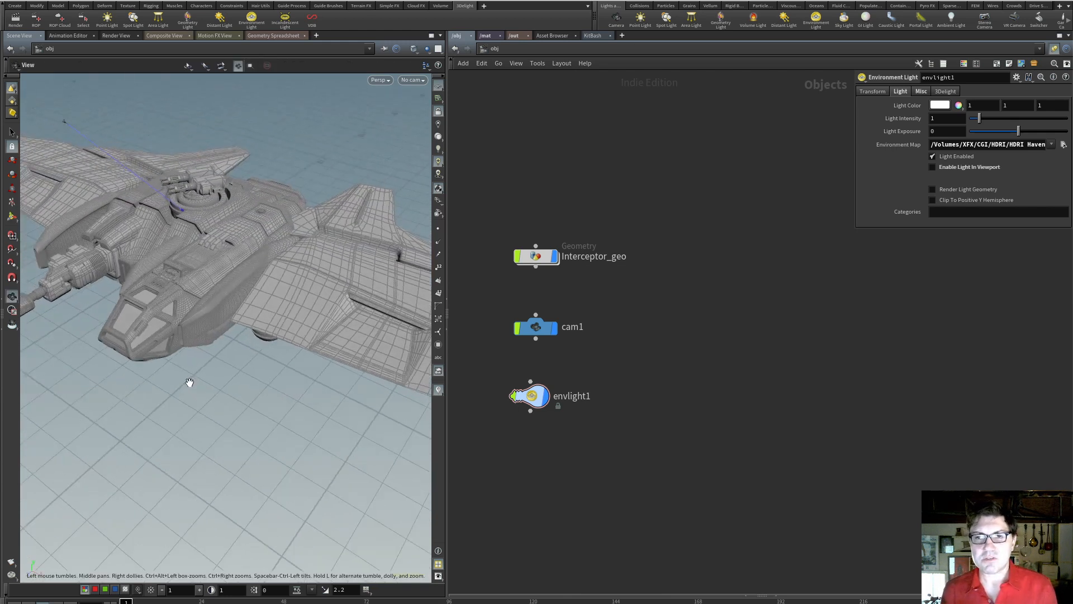
scroll(190, 383, down, 4)
drag(446, 349, 547, 348)
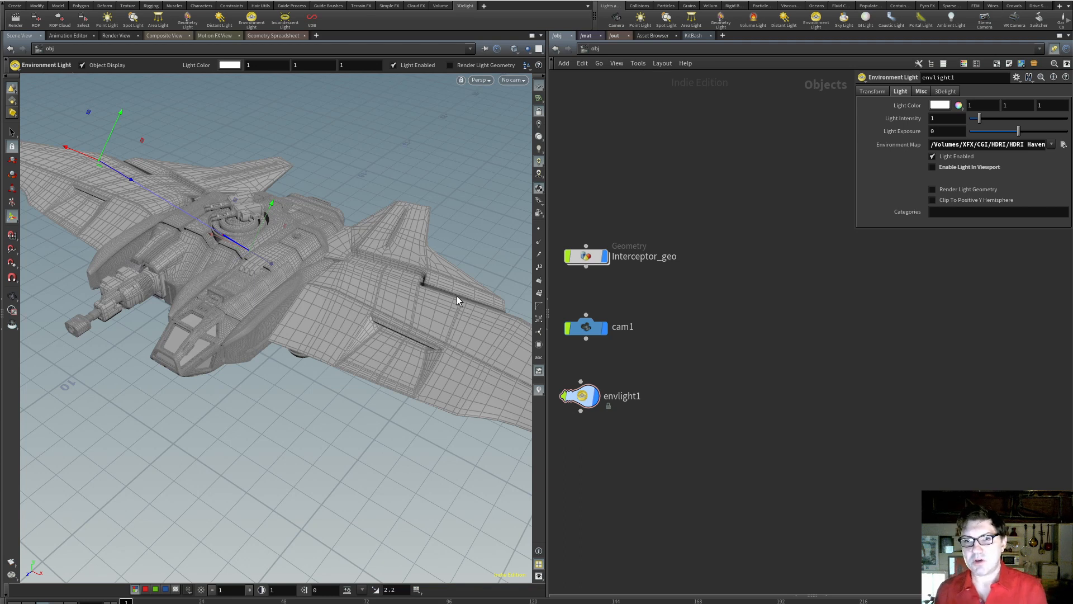
alt+drag(240, 414, 258, 365)
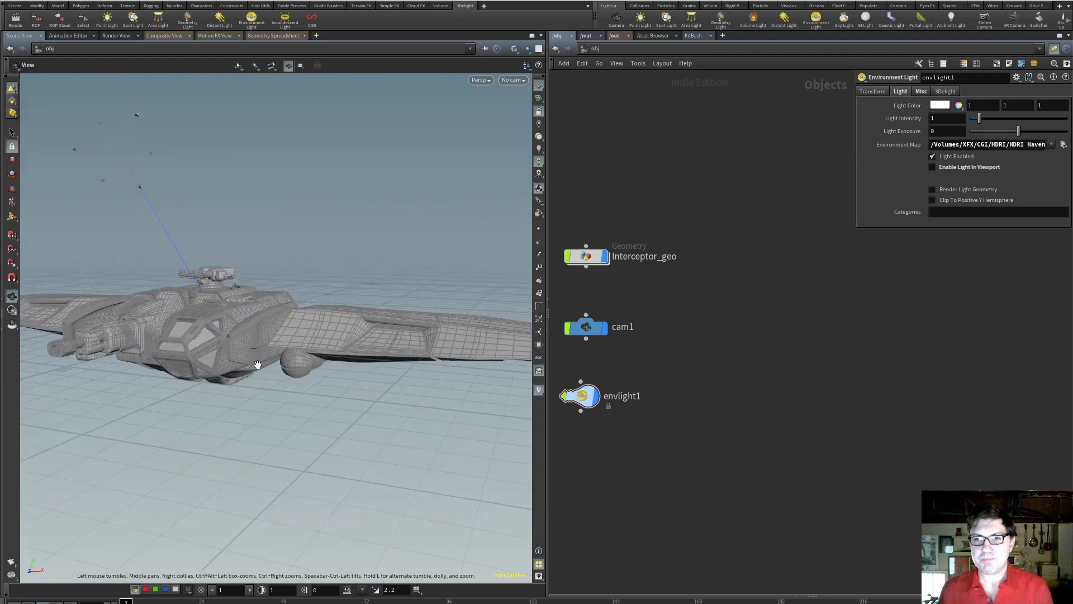
key(Return)
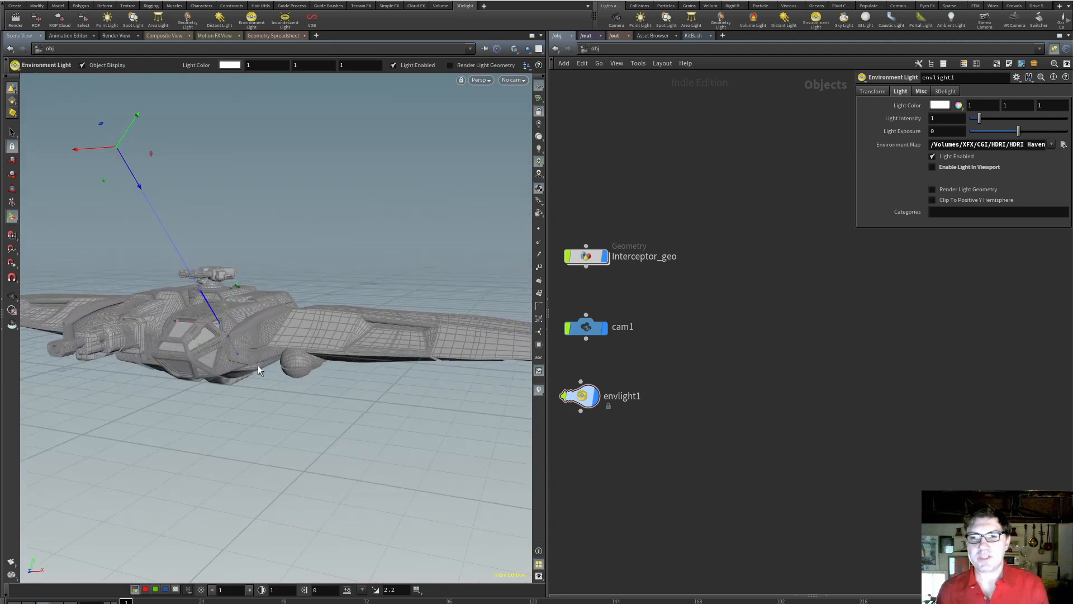
alt+drag(257, 364, 215, 424)
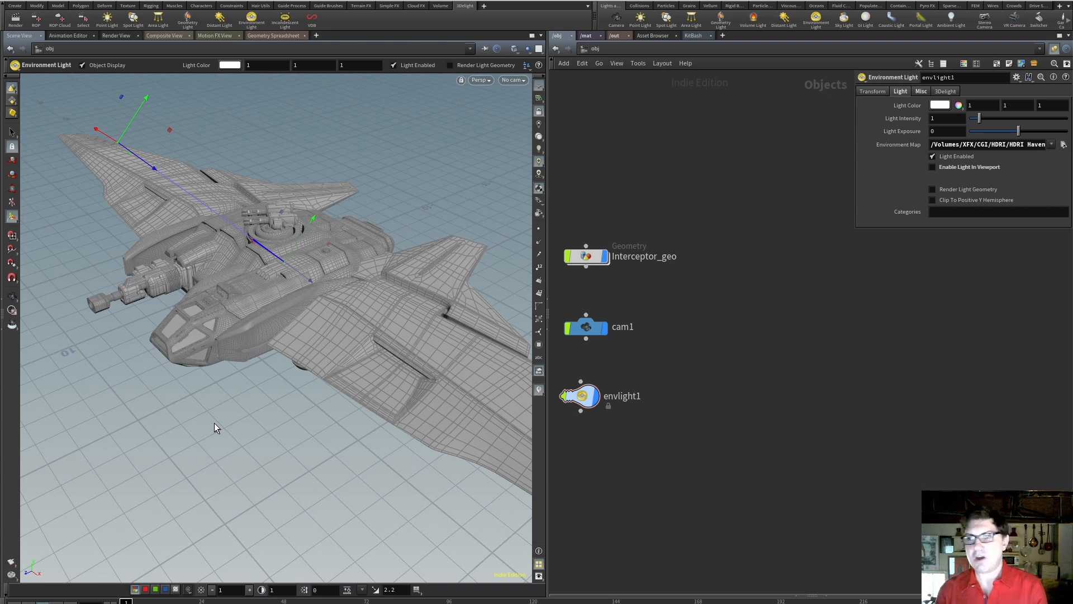
middle_drag(607, 179, 648, 182)
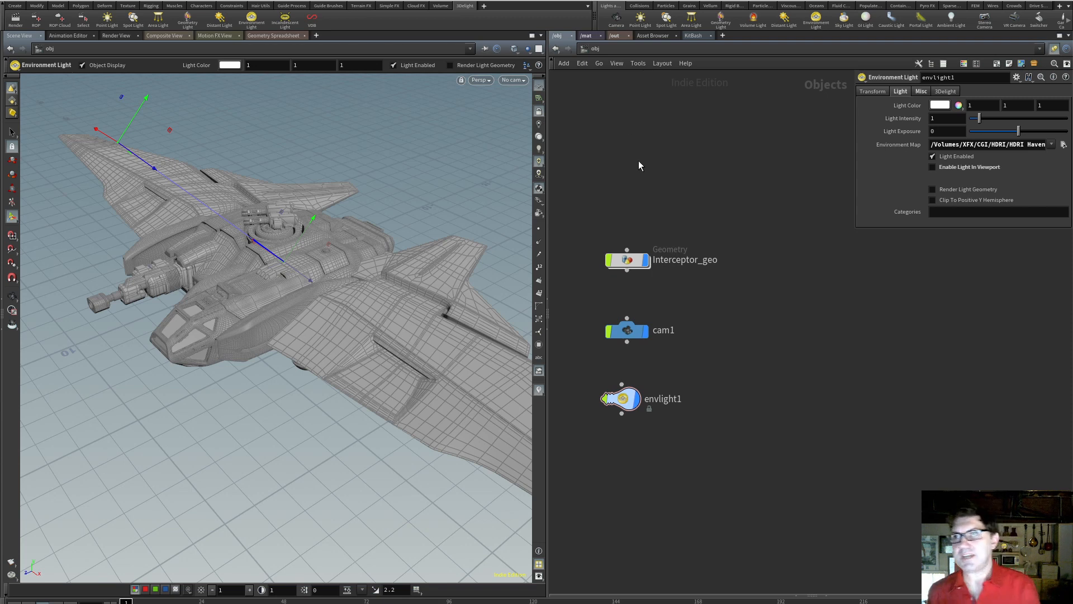
Add a 3Delight Material Builder node to the empty mat network
click(586, 36)
key(Tab)
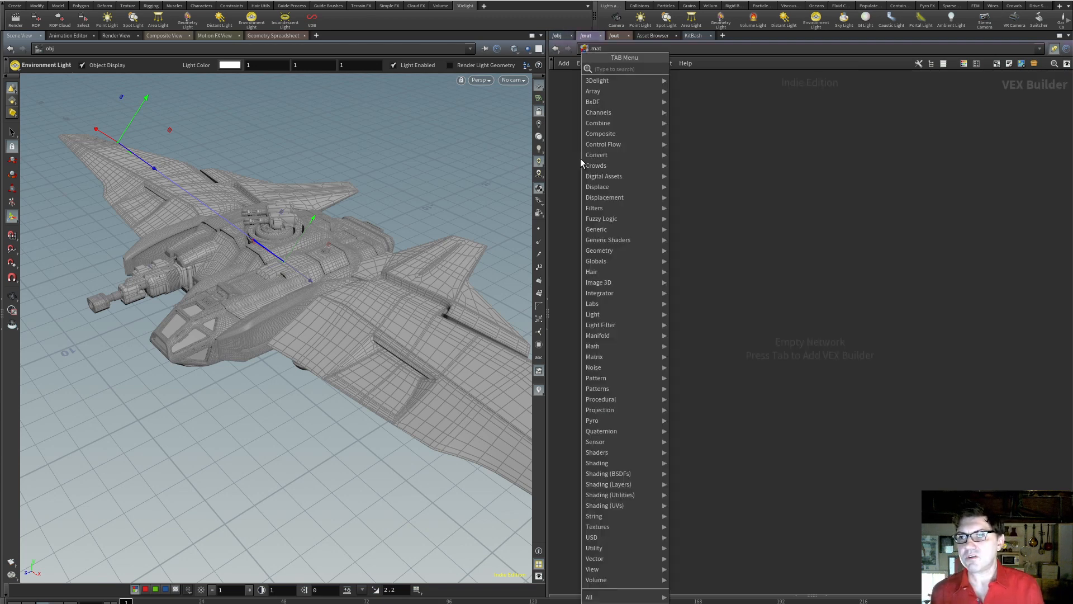
mouse_move(621, 83)
click(743, 128)
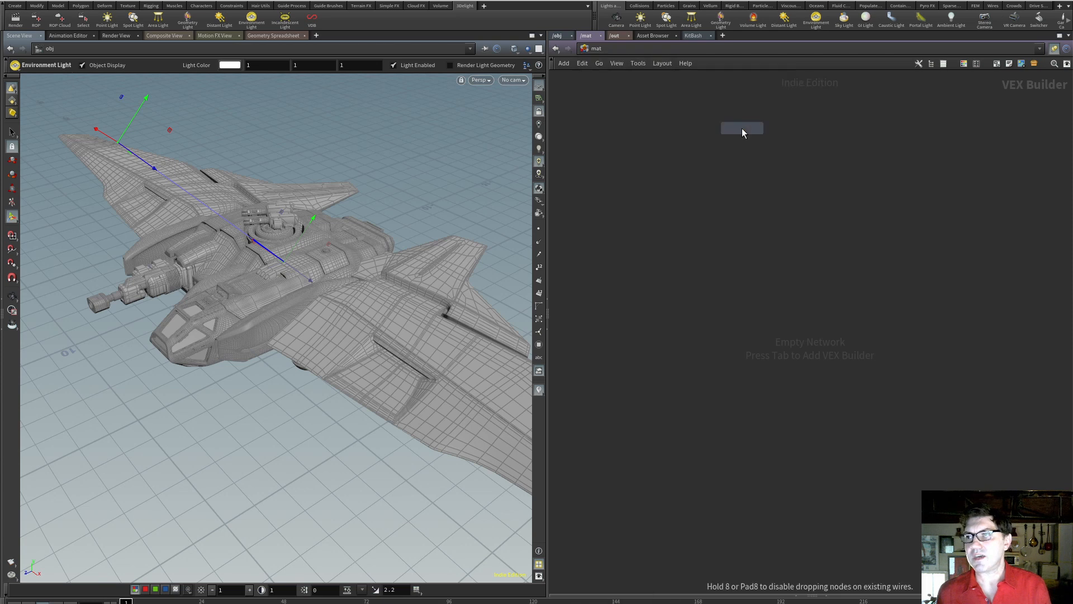
click(589, 225)
drag(600, 230, 644, 241)
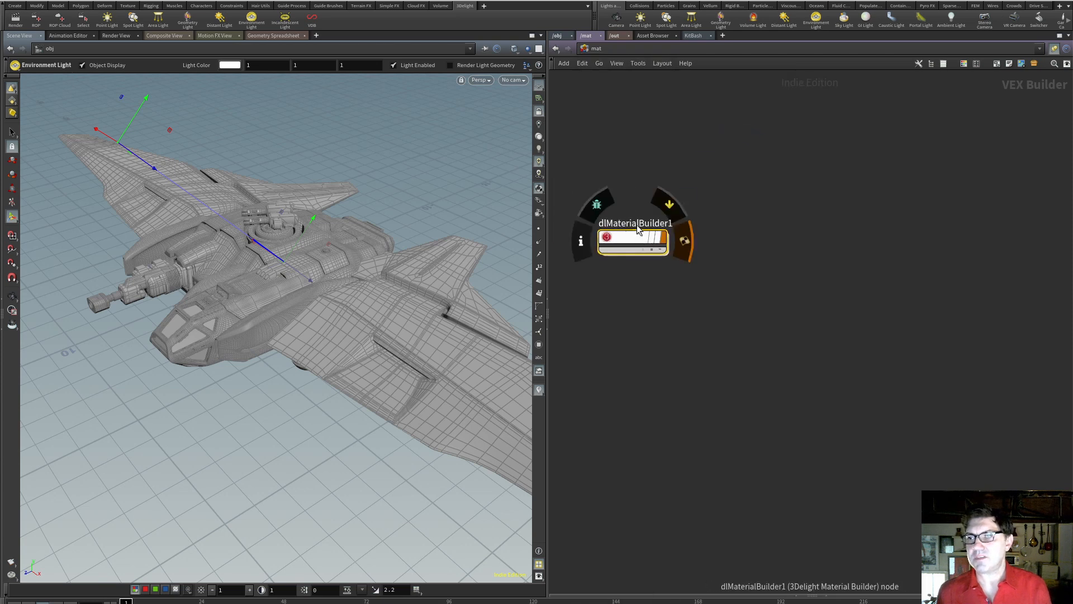
Rename the new material builder node as Interceptor_U
click(637, 224)
text(Inter)
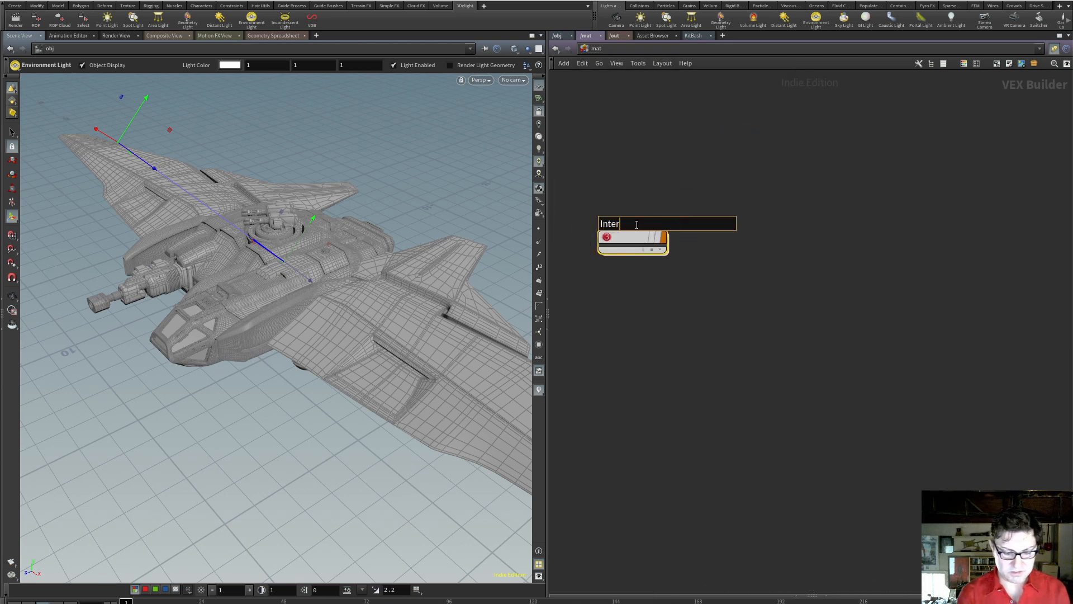
text(ceptor_)
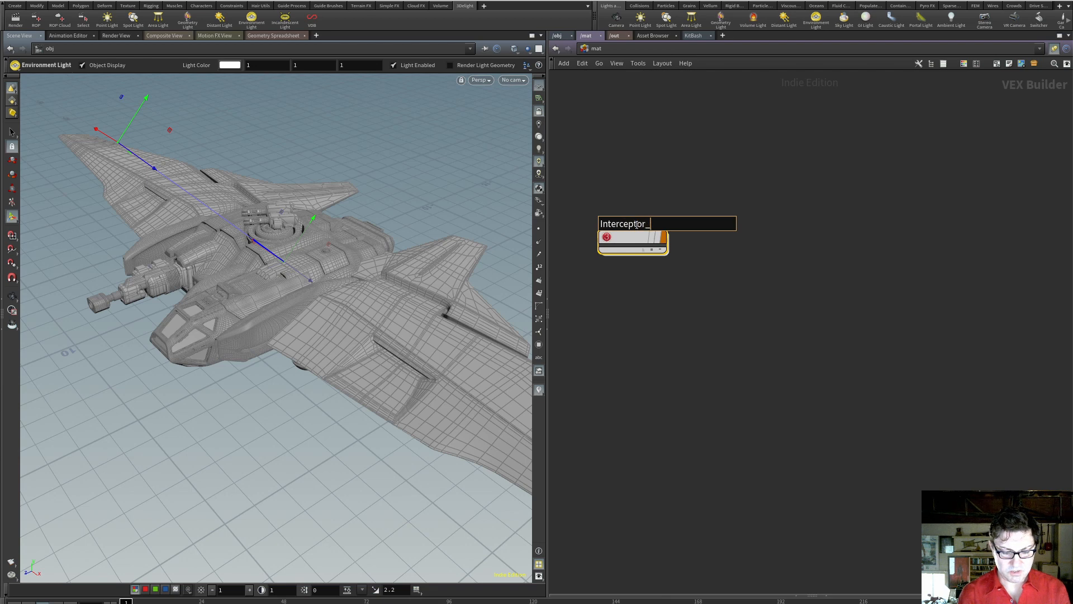
text(U)
key(Return)
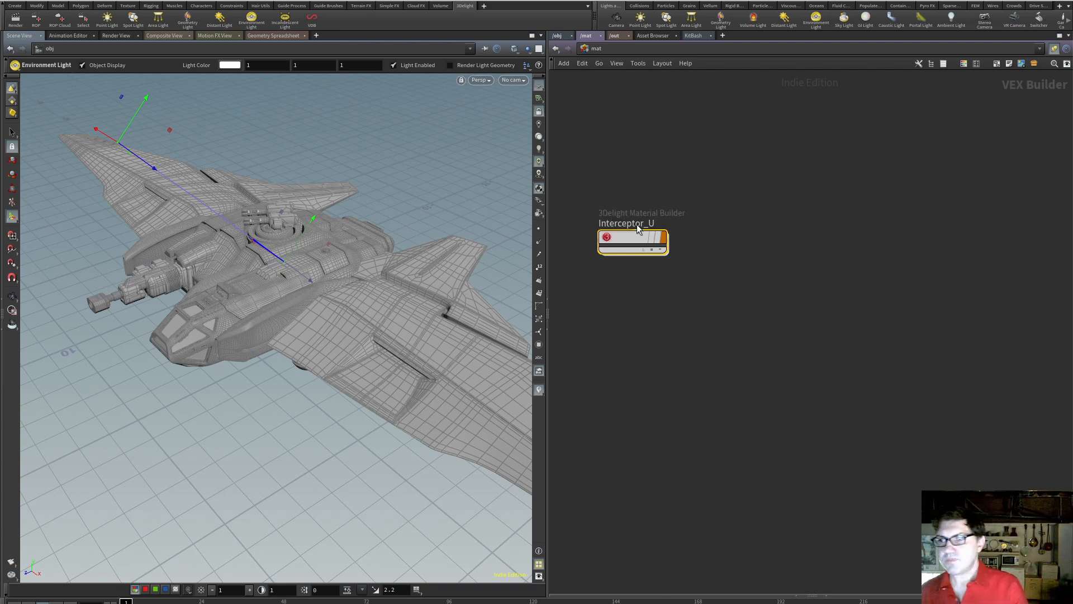
Go inside Interceptor_U and add a 3Delight Principled shader beside the terminal node
double_click(639, 230)
key(Tab)
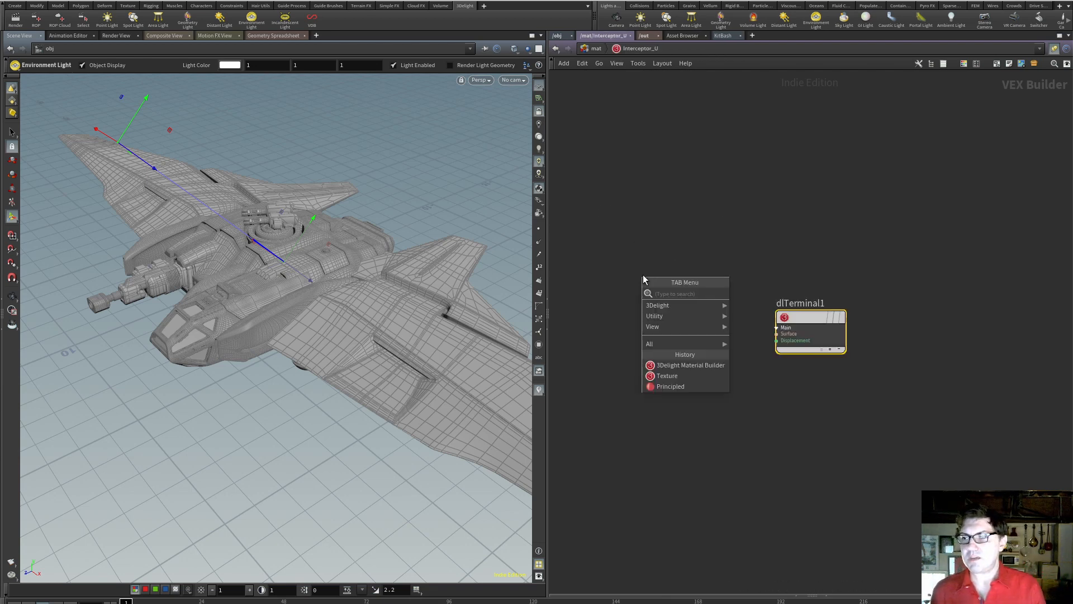
mouse_move(658, 304)
click(816, 307)
click(653, 283)
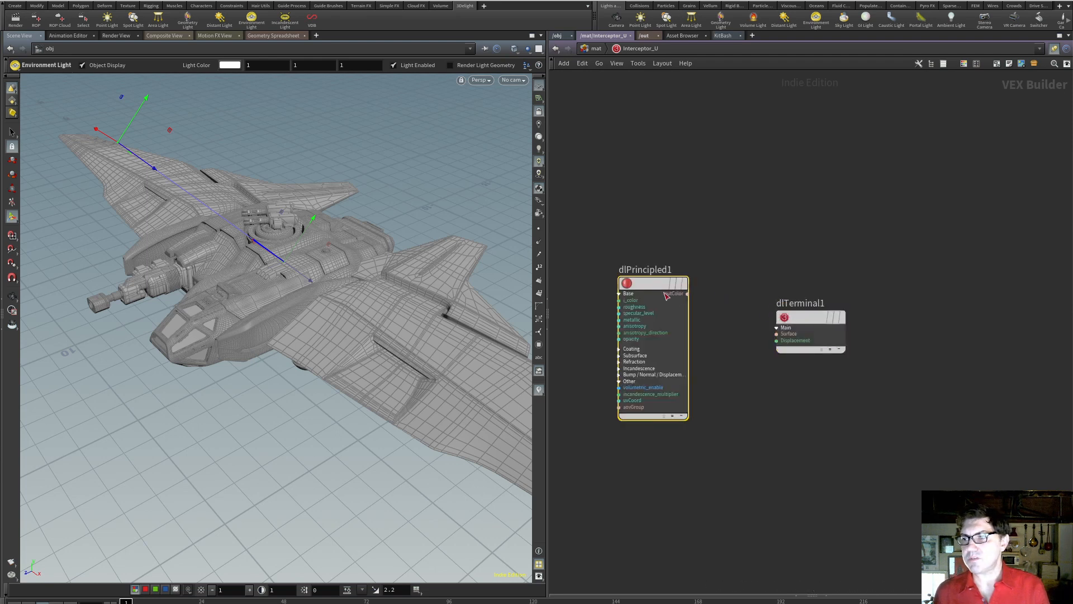
Connect the Principled shader's outColor to the terminal's Surface input and shift both nodes aside to make room for texture nodes
click(687, 293)
click(778, 334)
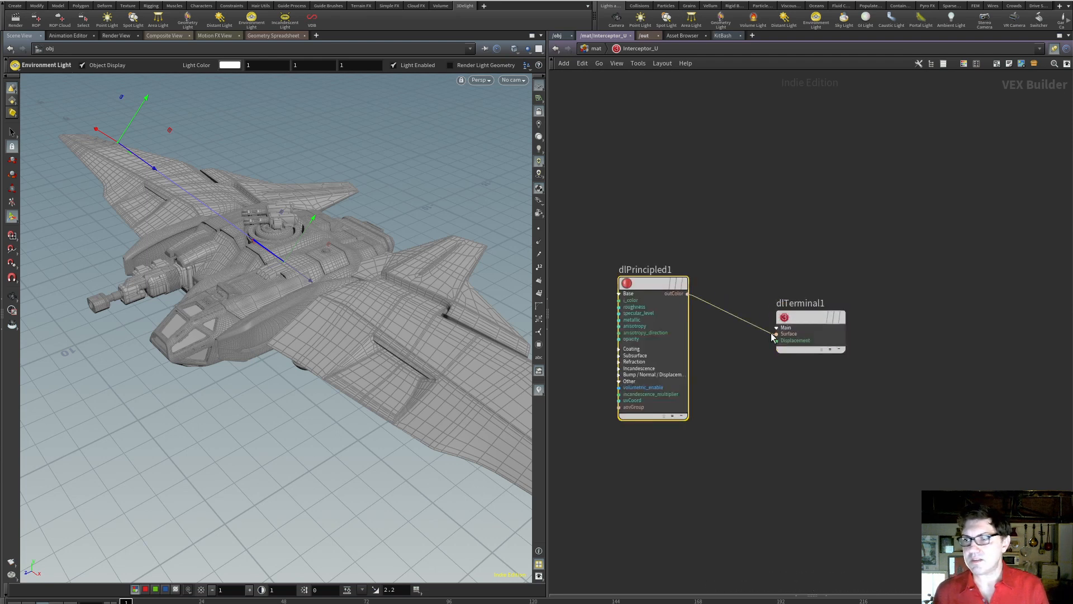
drag(615, 239, 826, 374)
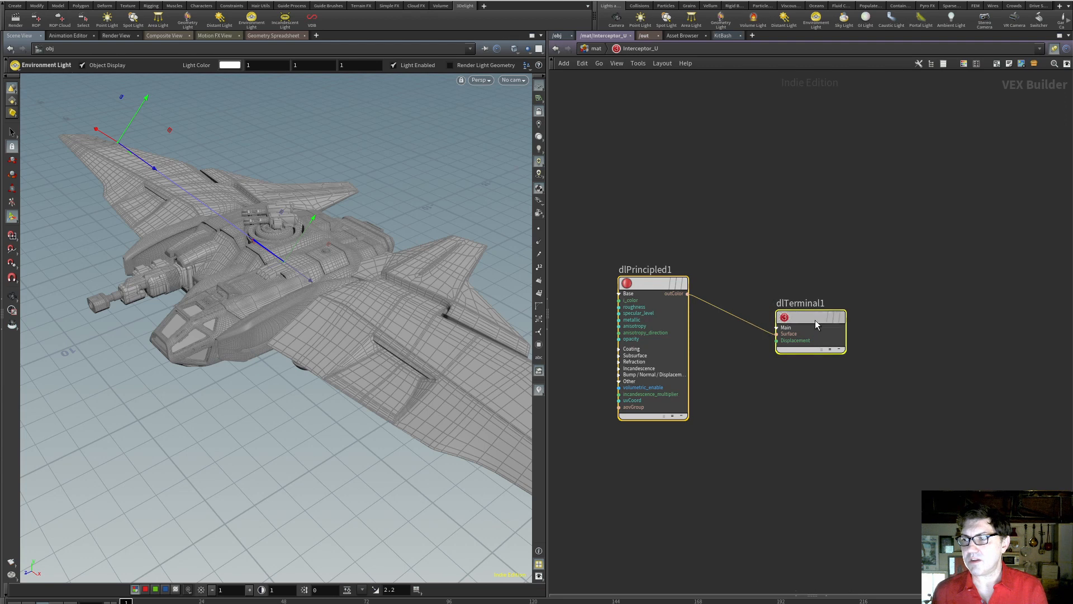
drag(815, 320, 889, 300)
click(624, 268)
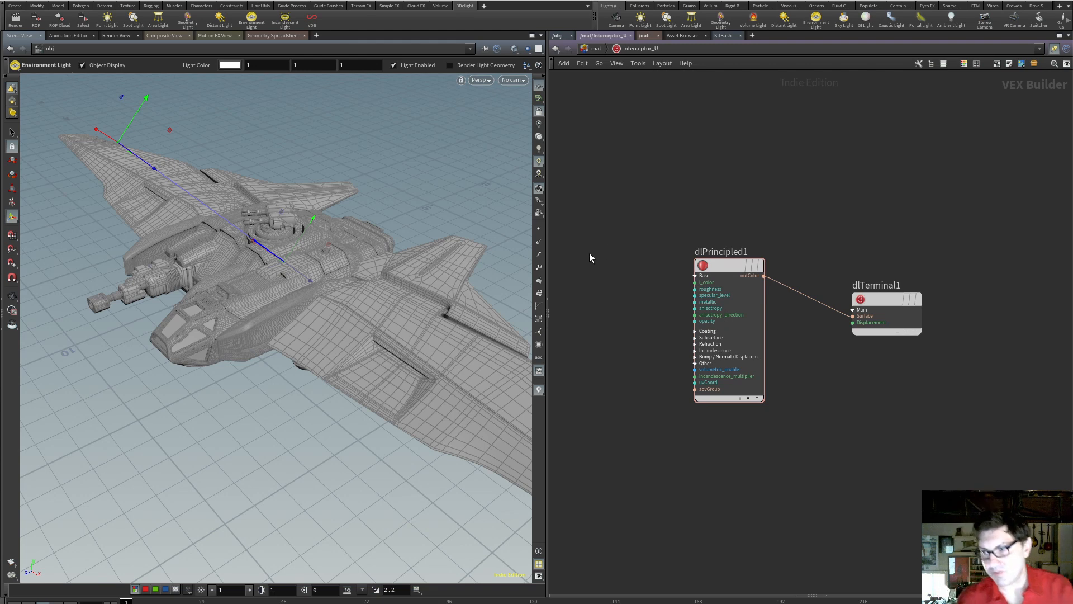
Add a Texture node before the Principled shader and connect its outColor to the shader's i_color input
key(Tab)
text(text)
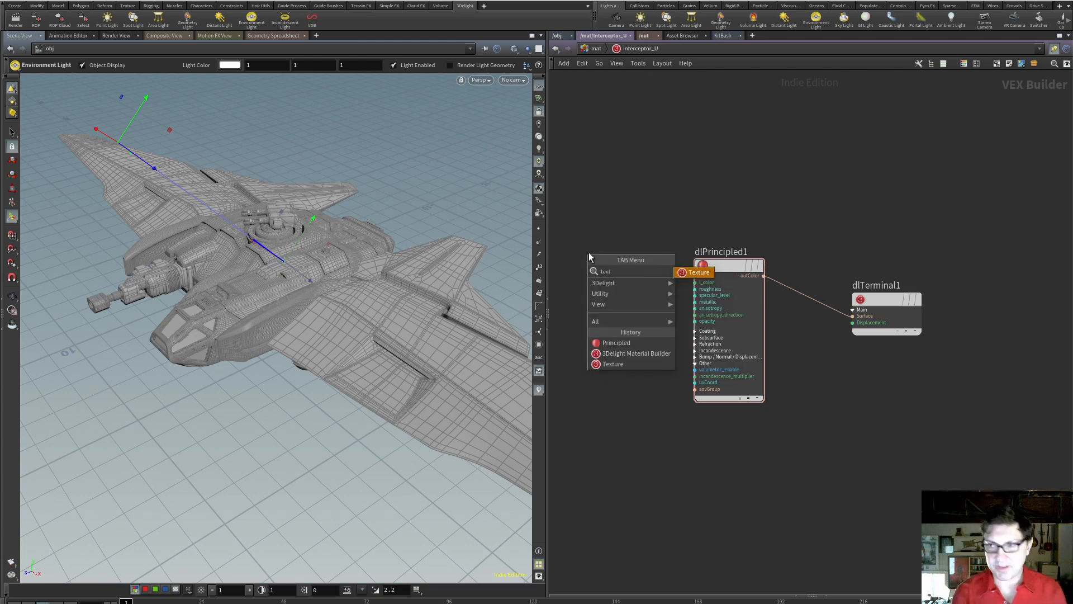
key(Return)
click(588, 253)
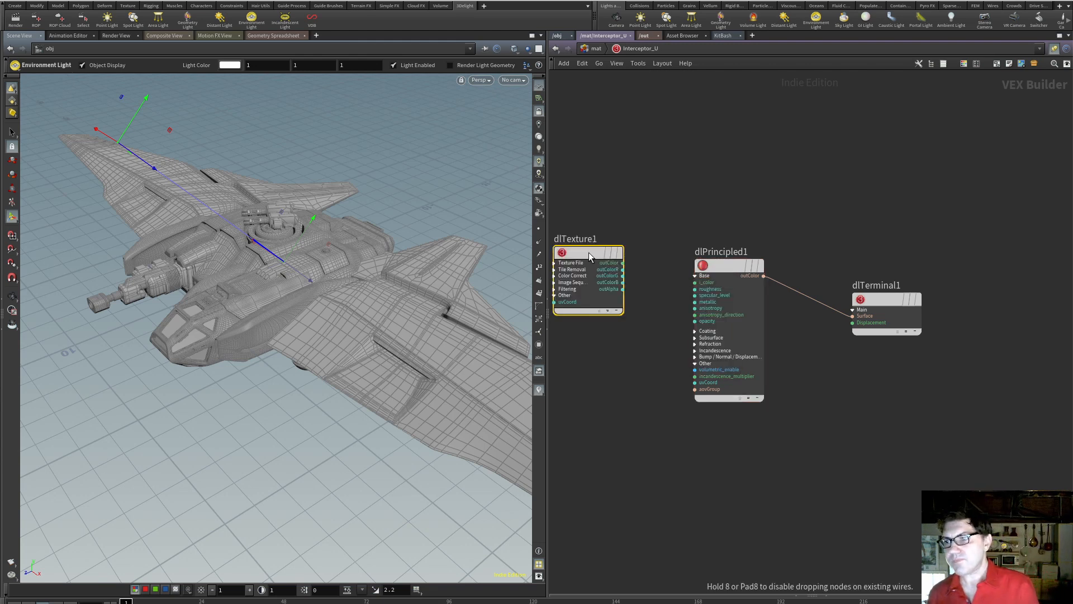
click(623, 263)
click(672, 284)
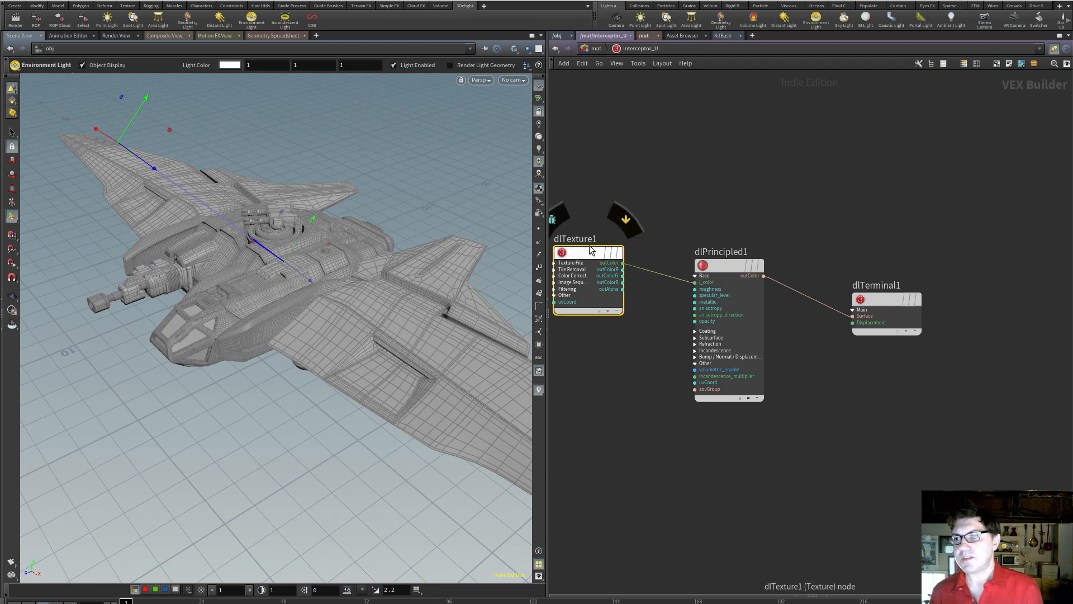
Rename the new texture node as Base
click(591, 240)
key(ctrl+a)
text(Base)
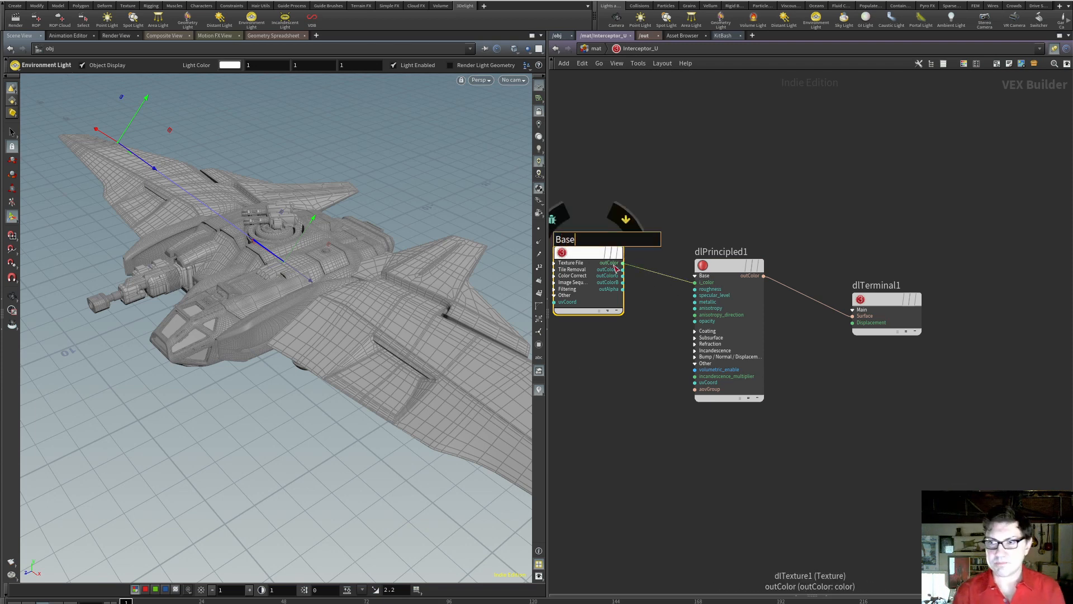
key(Return)
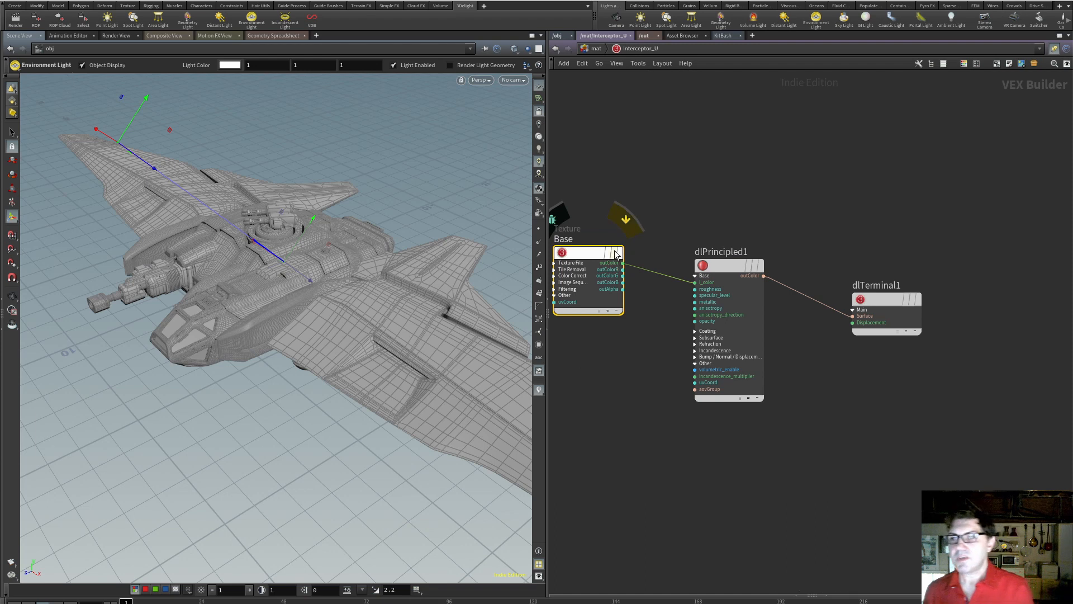
Load INTERCEPTOR_U_BaseColor.<UDIM>.exr from $HIP/INTERCEPTOR_U_TEXTURES as the Base node's texture file, with sequences listed as UDIM
key(p)
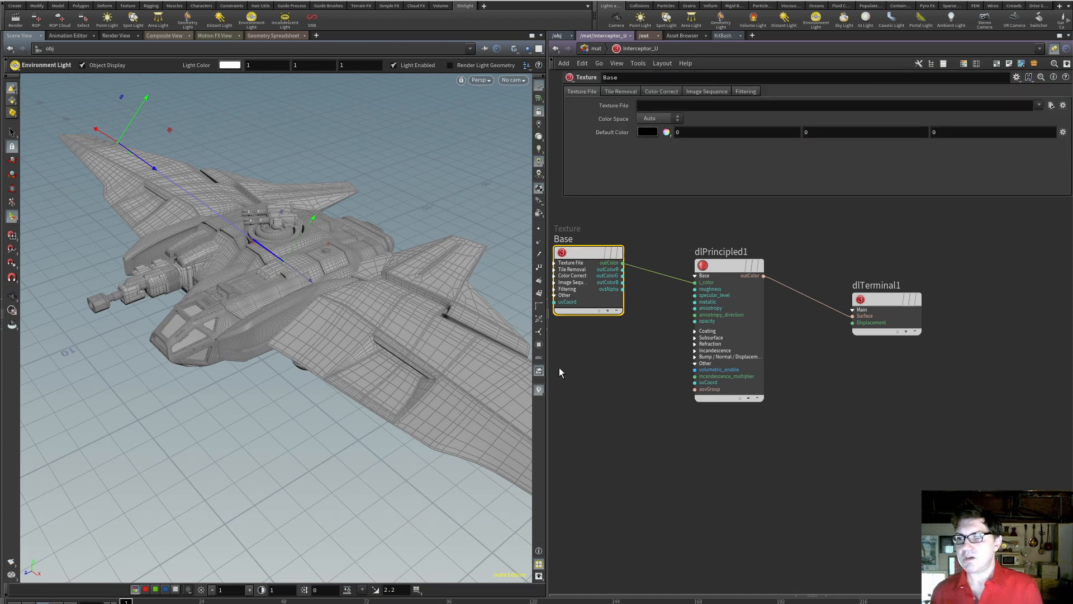
drag(547, 367, 452, 367)
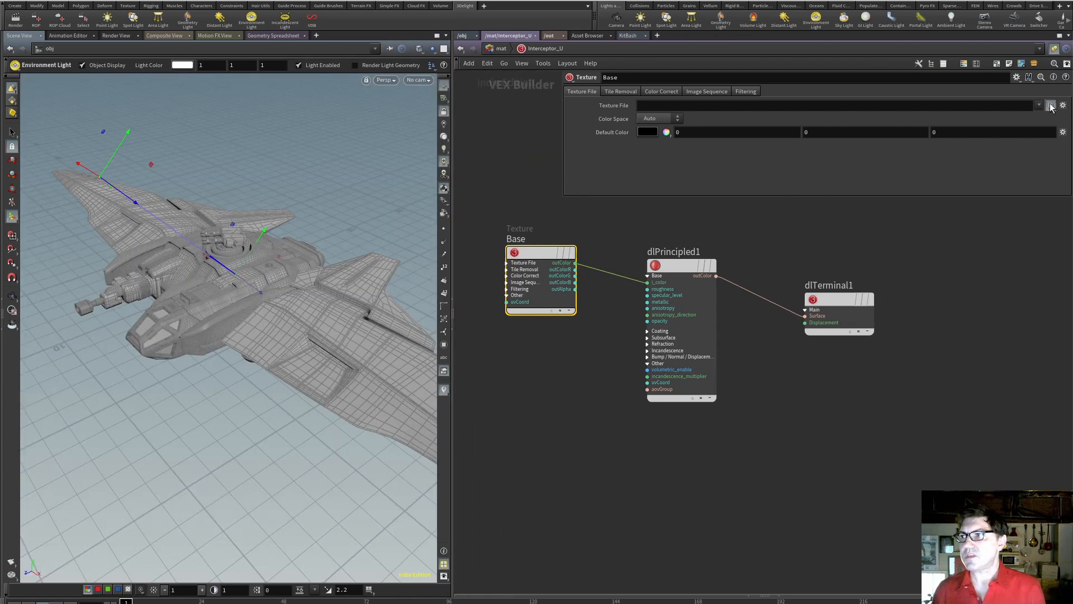
click(1051, 105)
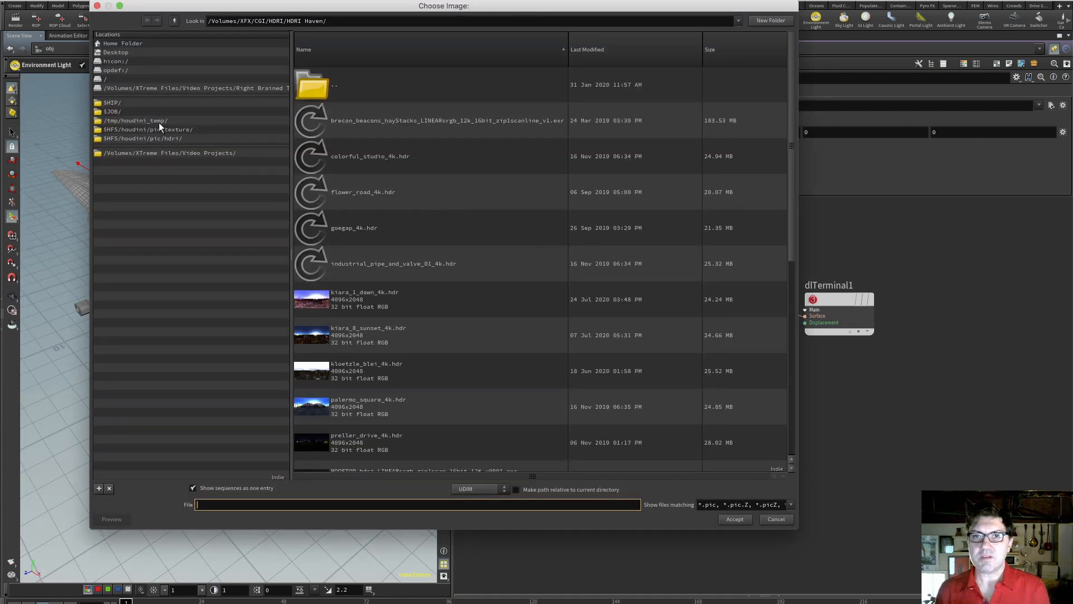
click(114, 104)
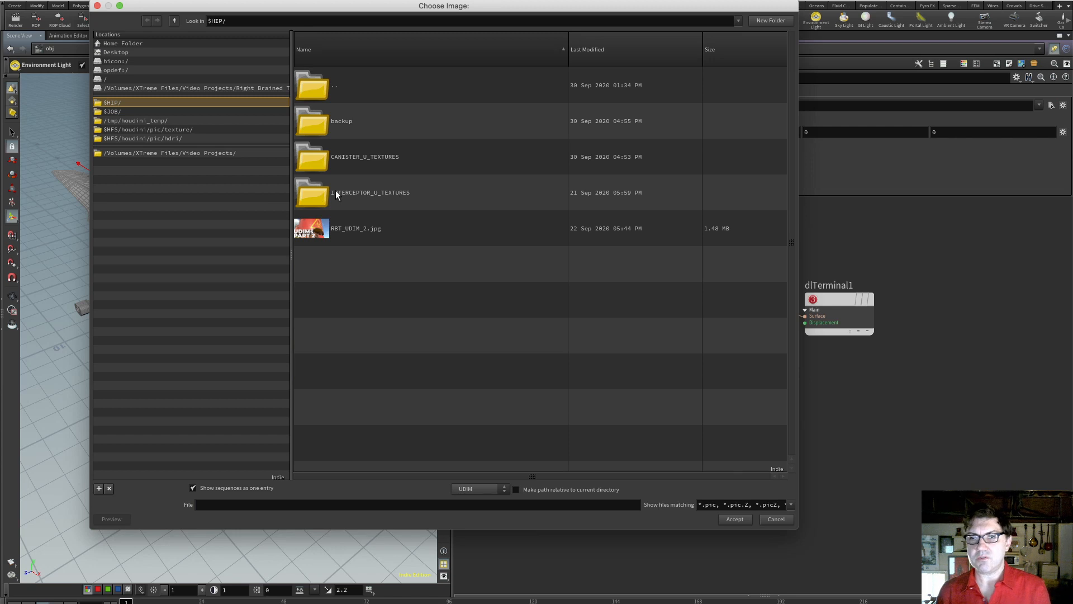
double_click(316, 197)
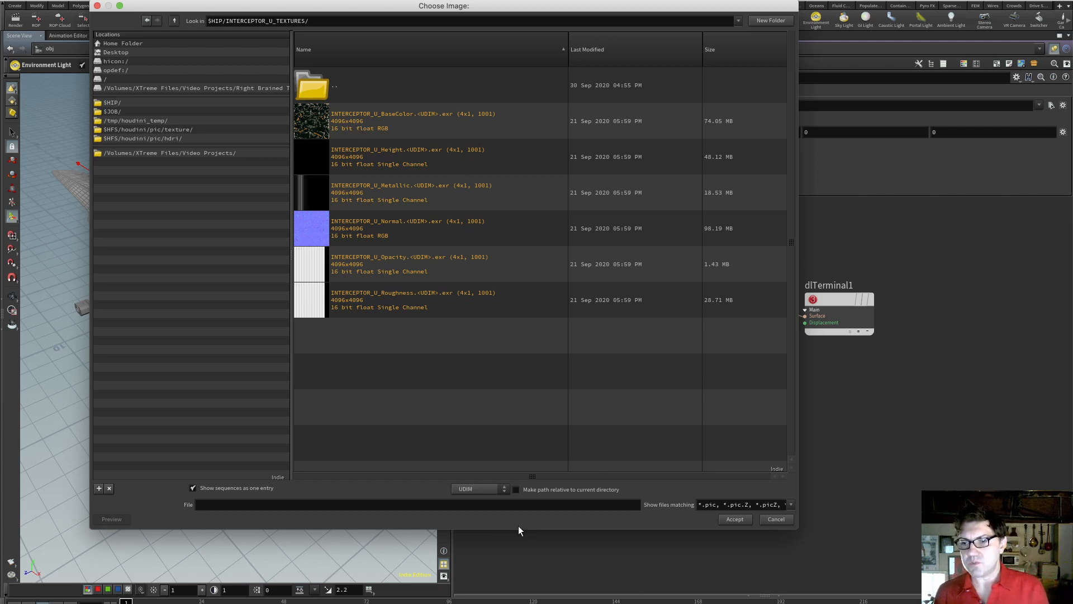
click(497, 489)
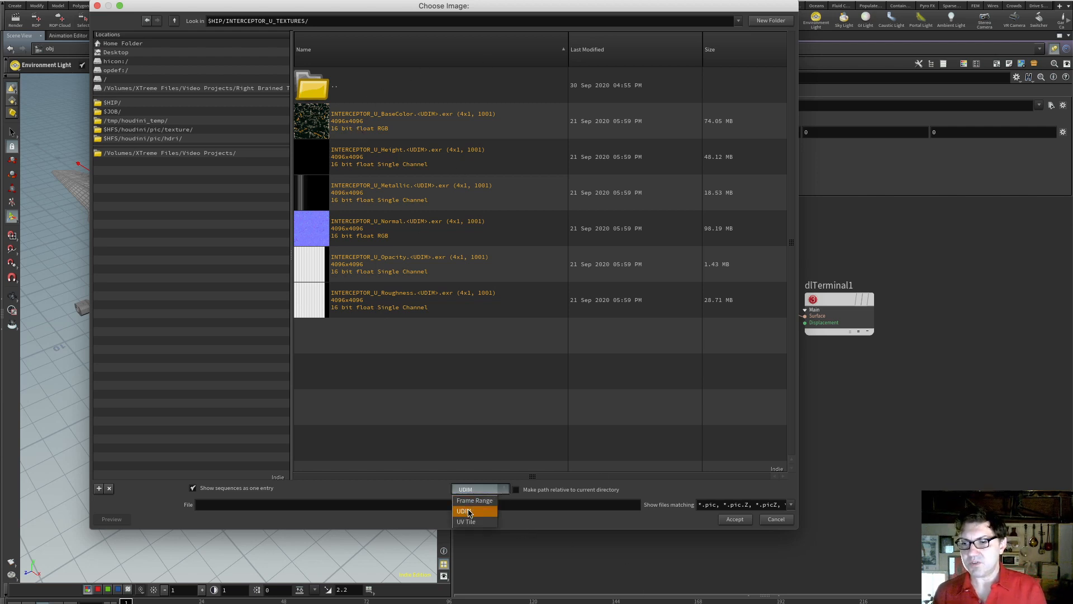
click(466, 510)
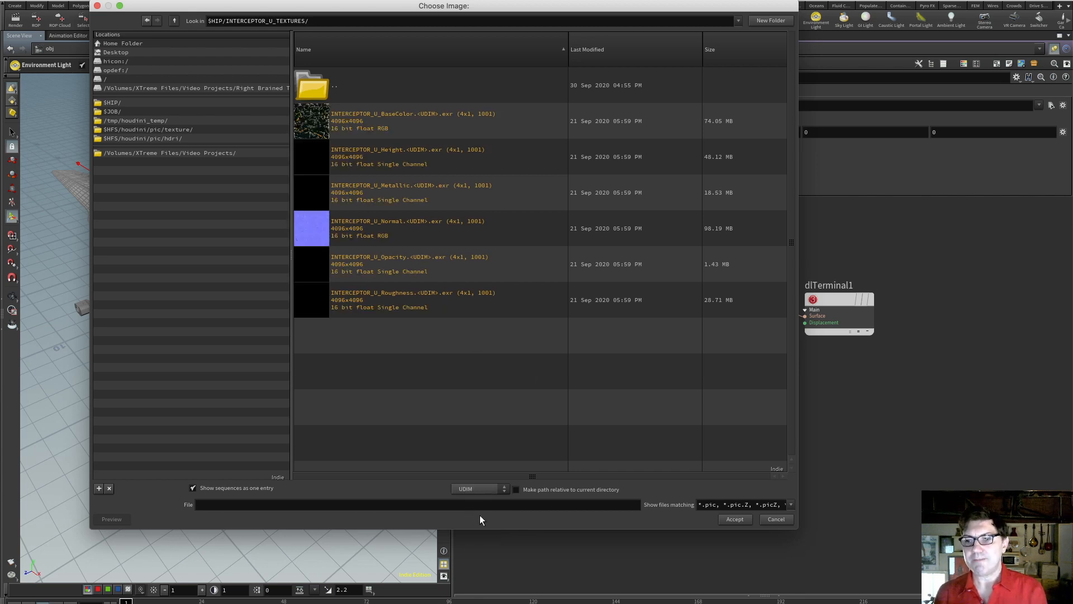
click(312, 129)
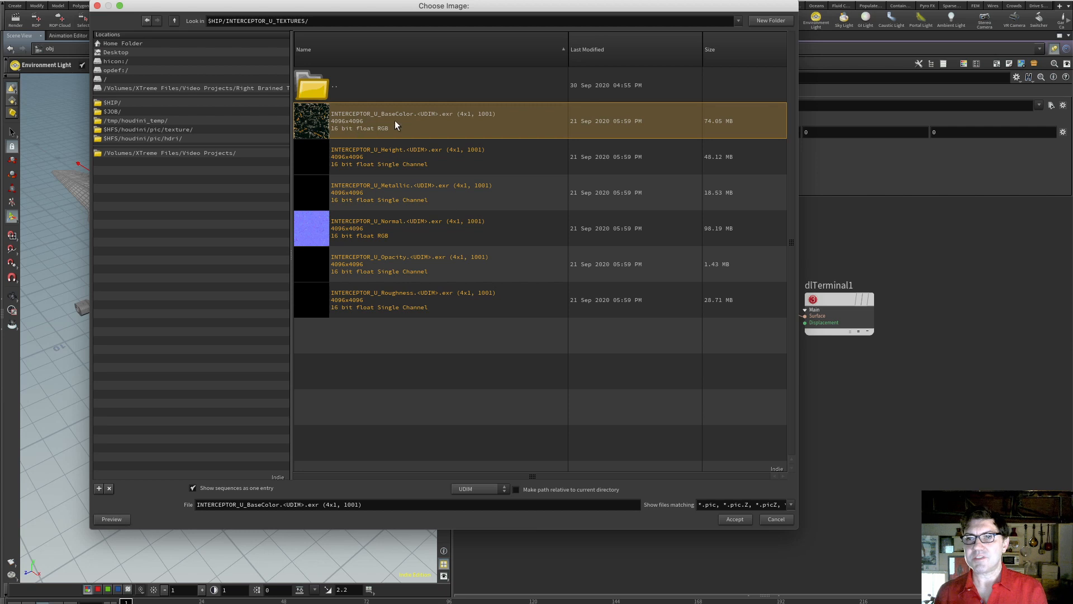
click(734, 519)
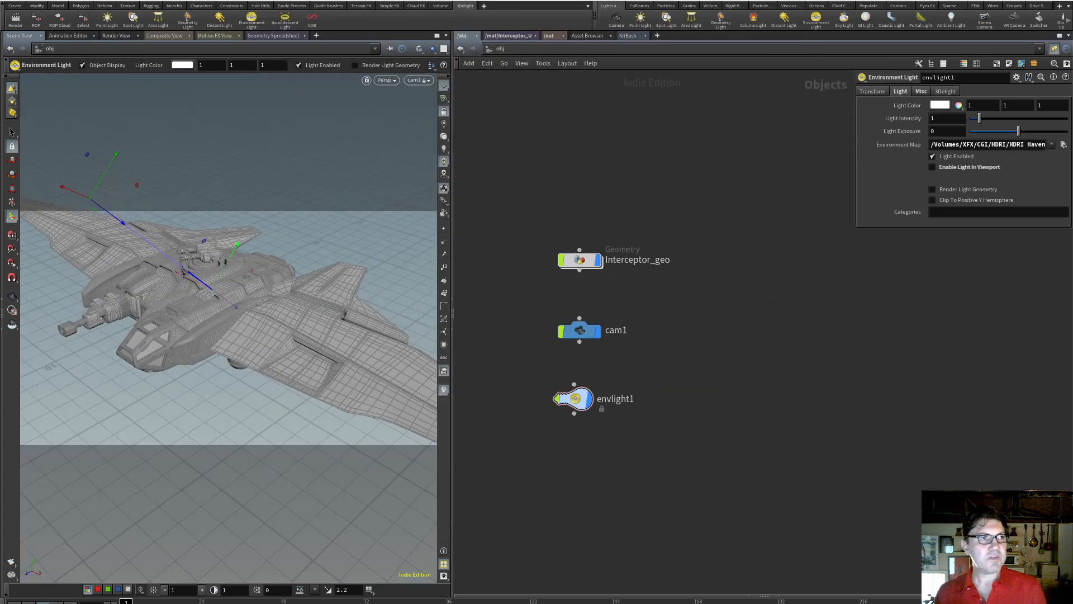
Check the ship's render in the 3Delight display and assign /mat/Interceptor_U as the material of Interceptor_geo
drag(1, 55, 379, 3)
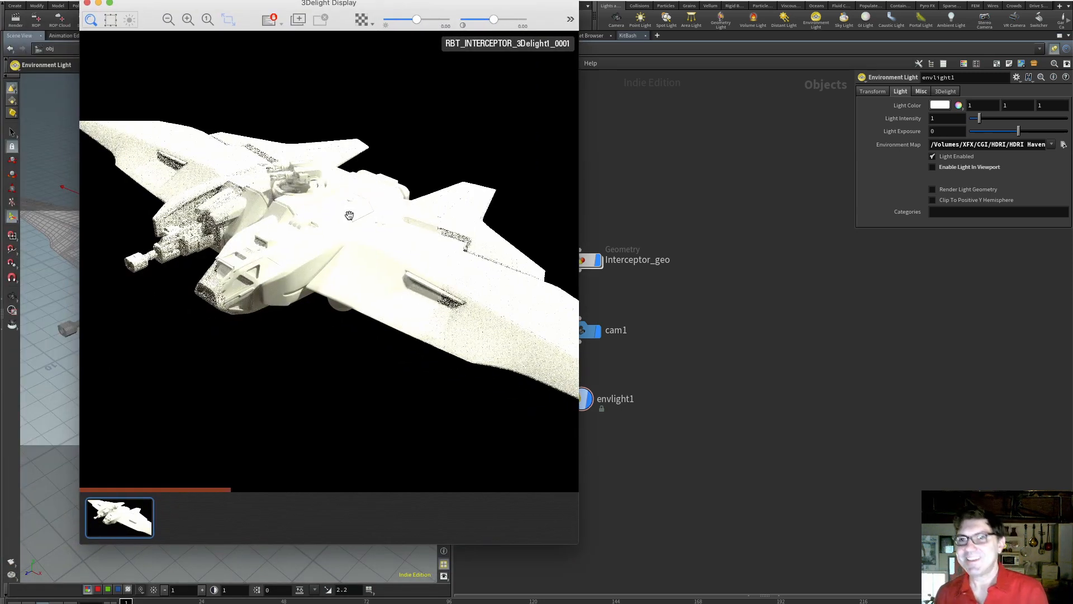
drag(428, 12, 419, 59)
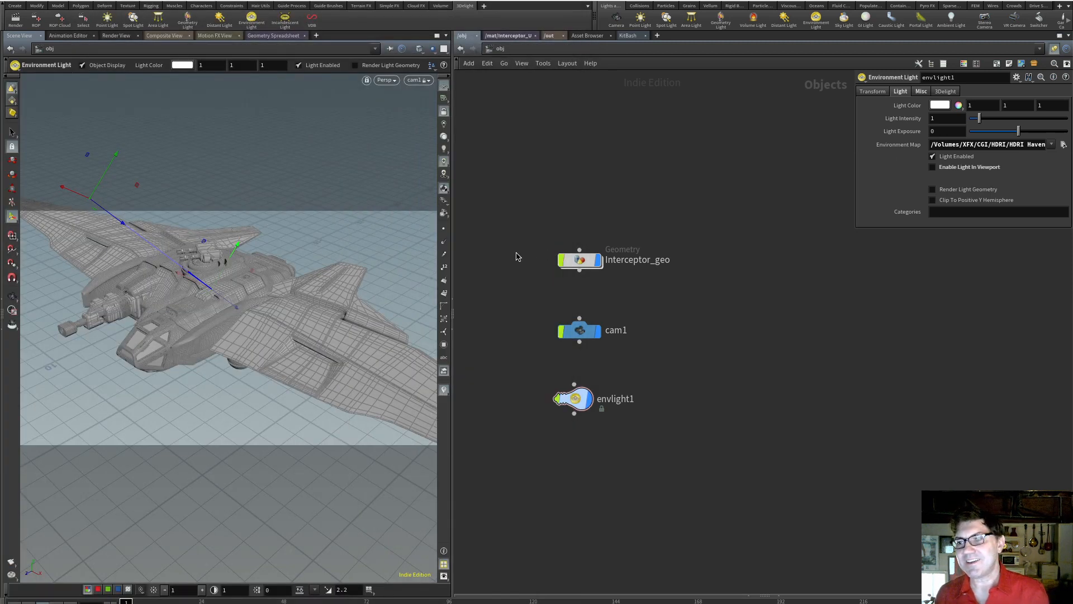
click(580, 259)
click(912, 93)
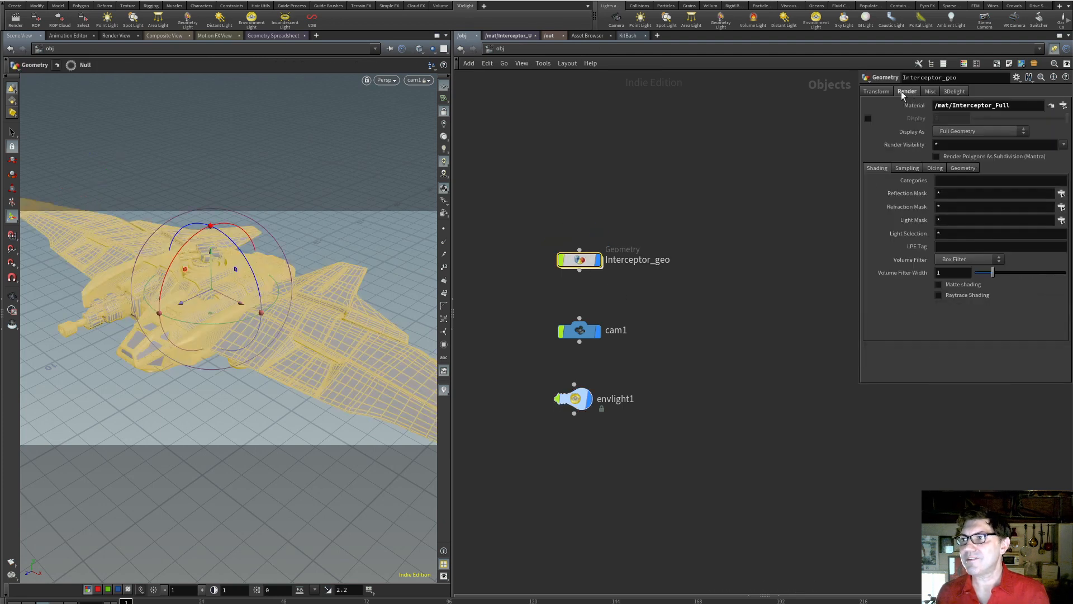
click(1063, 105)
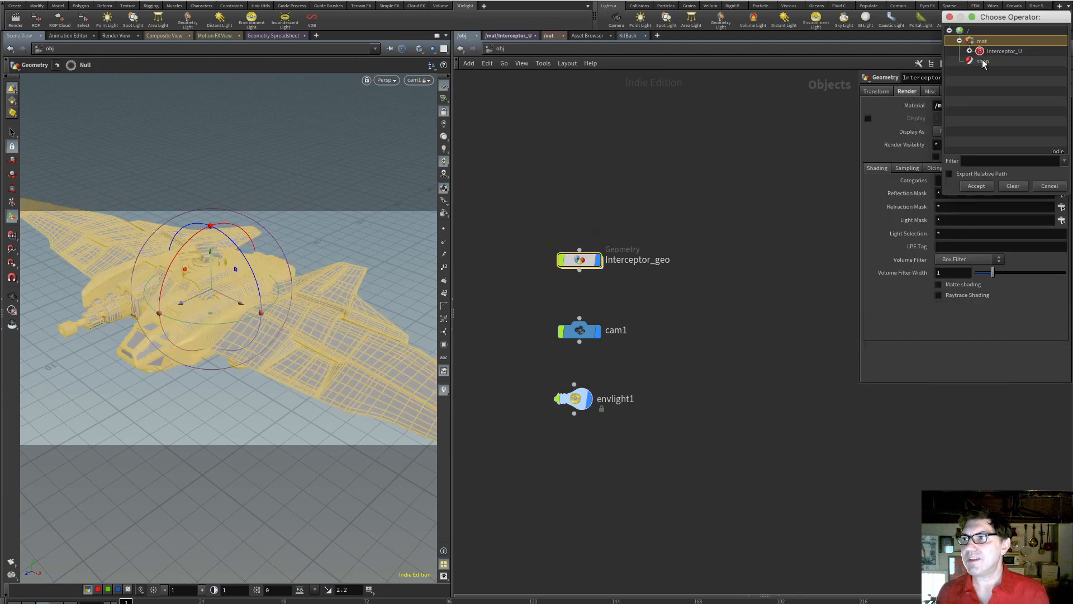
click(1005, 51)
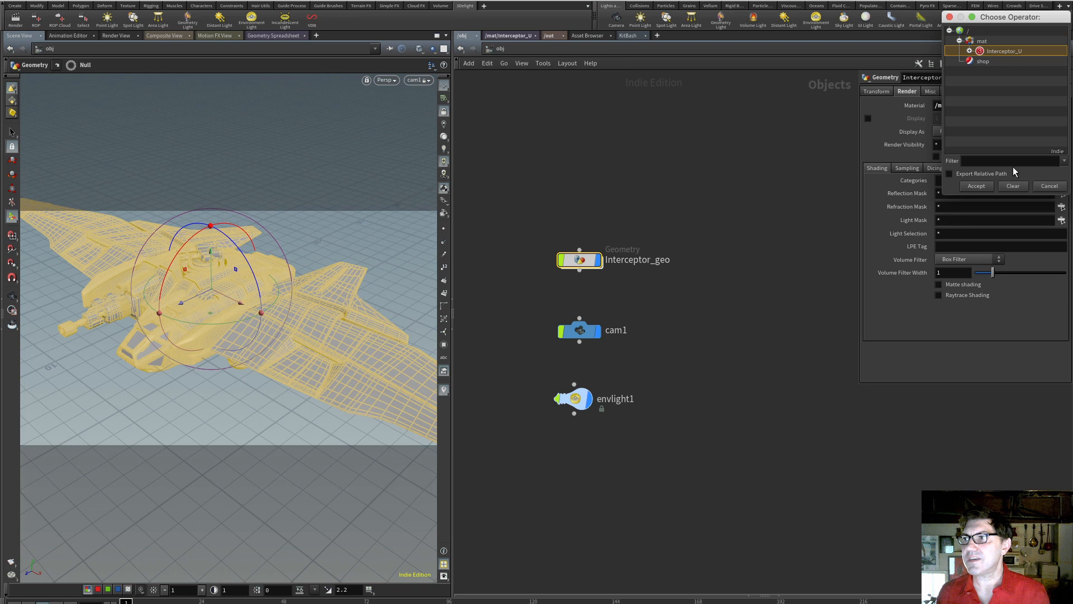
click(976, 187)
click(748, 169)
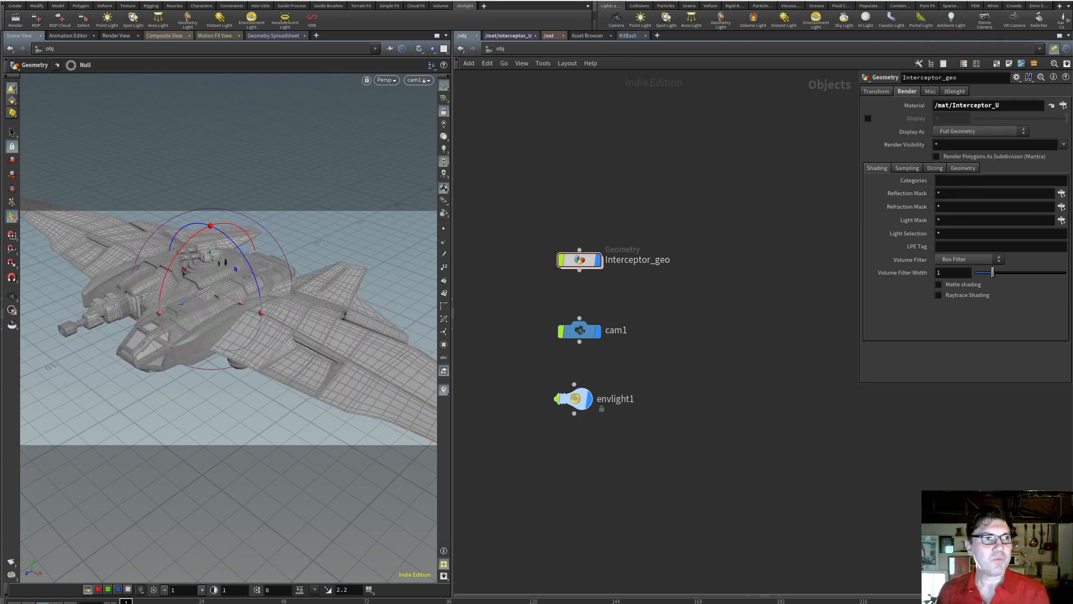
Load INTERCEPTOR_U_Roughness.<UDIM>.exr as the texture file of the Roughness node
drag(564, 601, 520, 1)
click(261, 505)
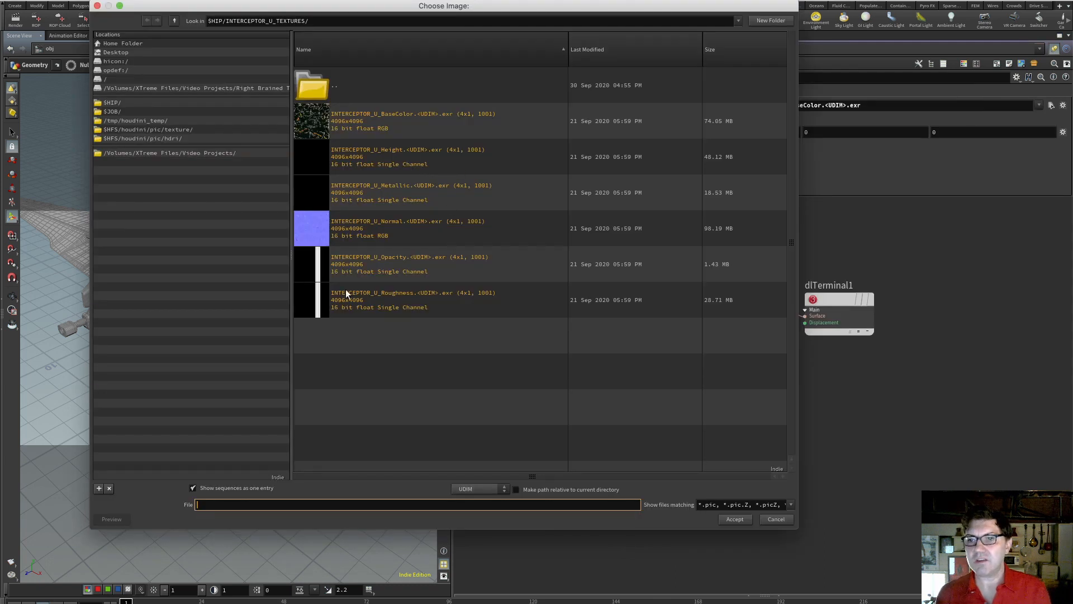
click(353, 308)
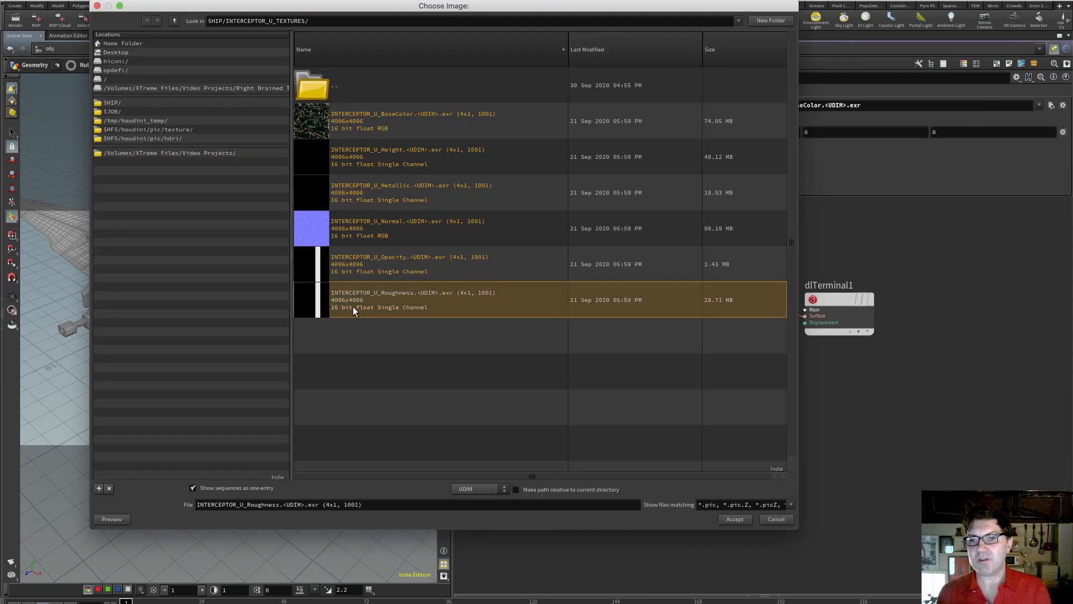
click(746, 518)
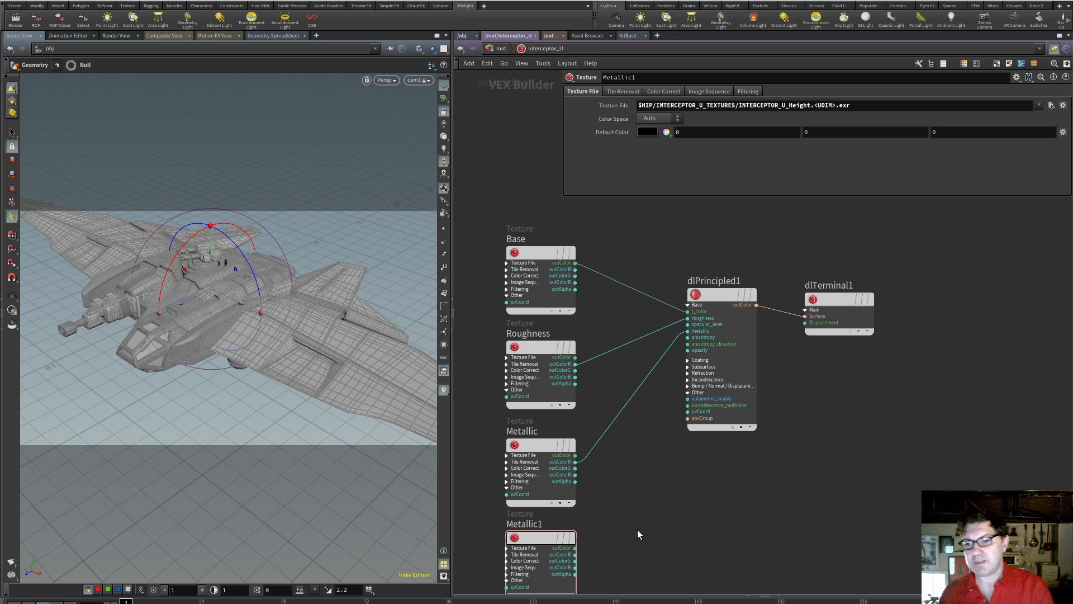
Rename the Metallic1 texture node as Height
double_click(540, 524)
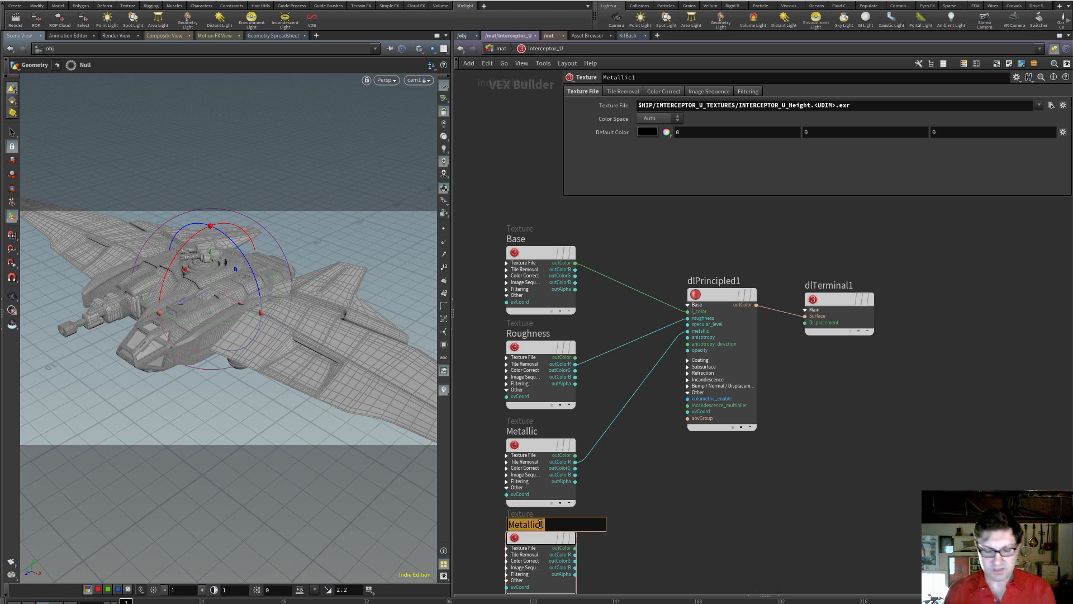
text(Height)
key(Return)
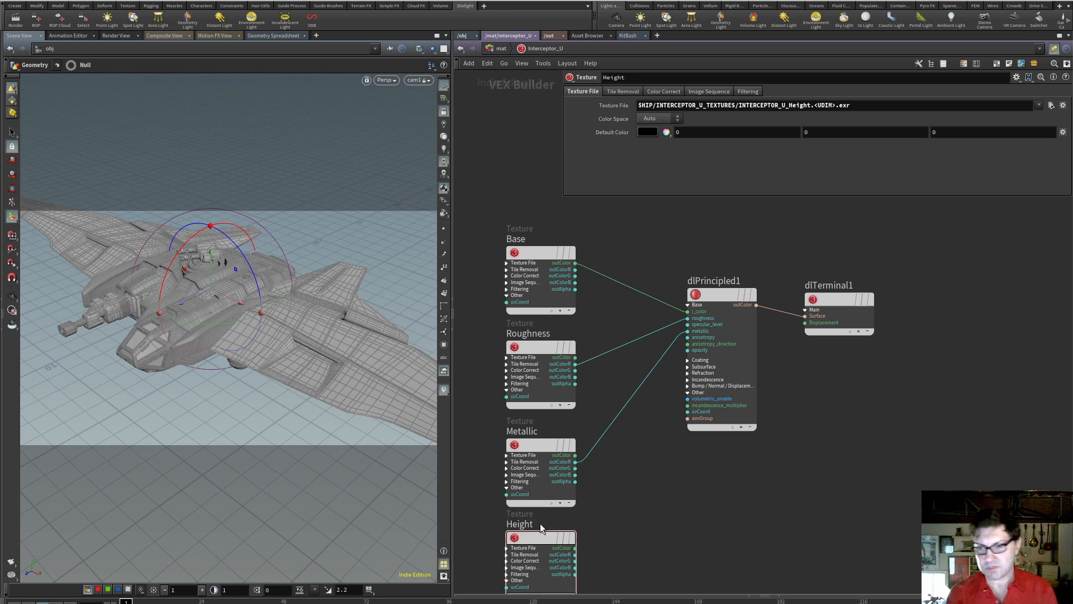
click(539, 534)
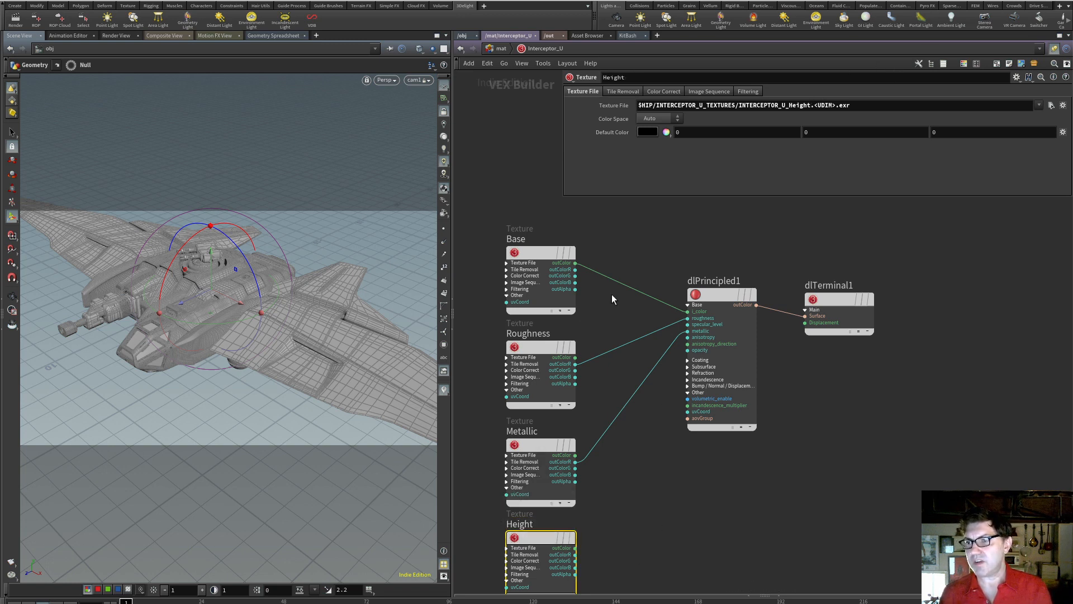
Expand the Bump / Normal / Displacement inputs of dlPrincipled1 and connect Height's outColor to disp_normal_bump_value
click(687, 386)
drag(717, 301, 729, 307)
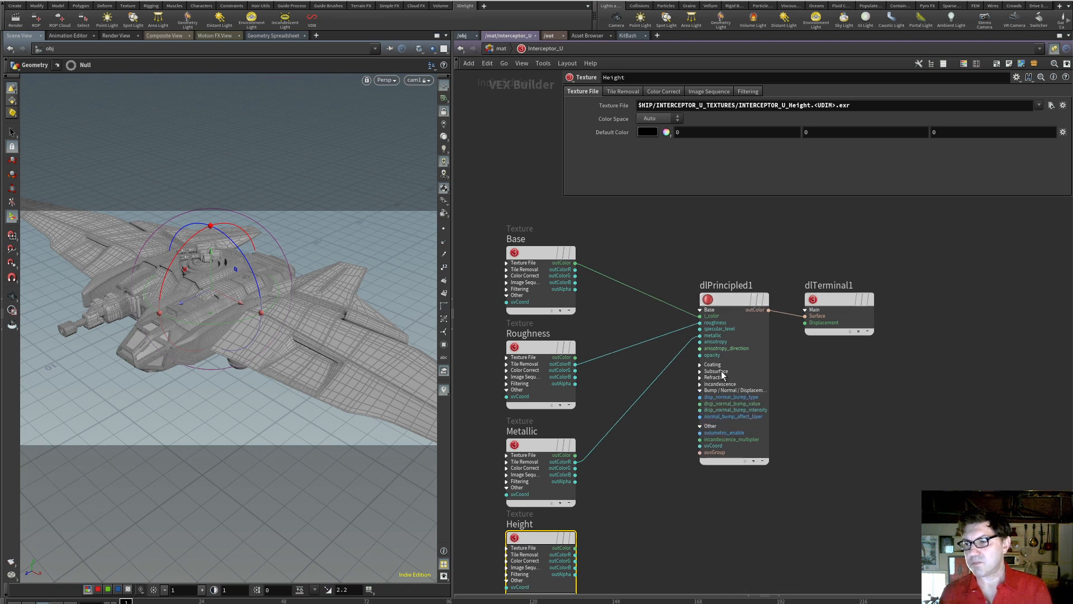
drag(575, 548, 697, 403)
Set the bump/normal/displacement map type of dlPrincipled1 to Displacement (0.0 centered)
click(732, 300)
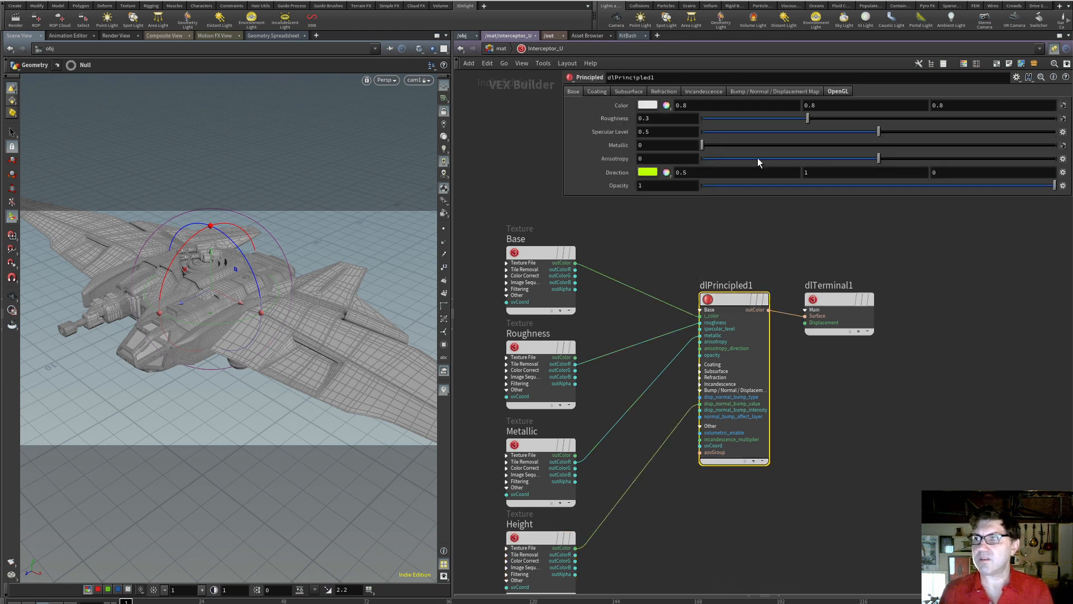
click(767, 90)
click(699, 104)
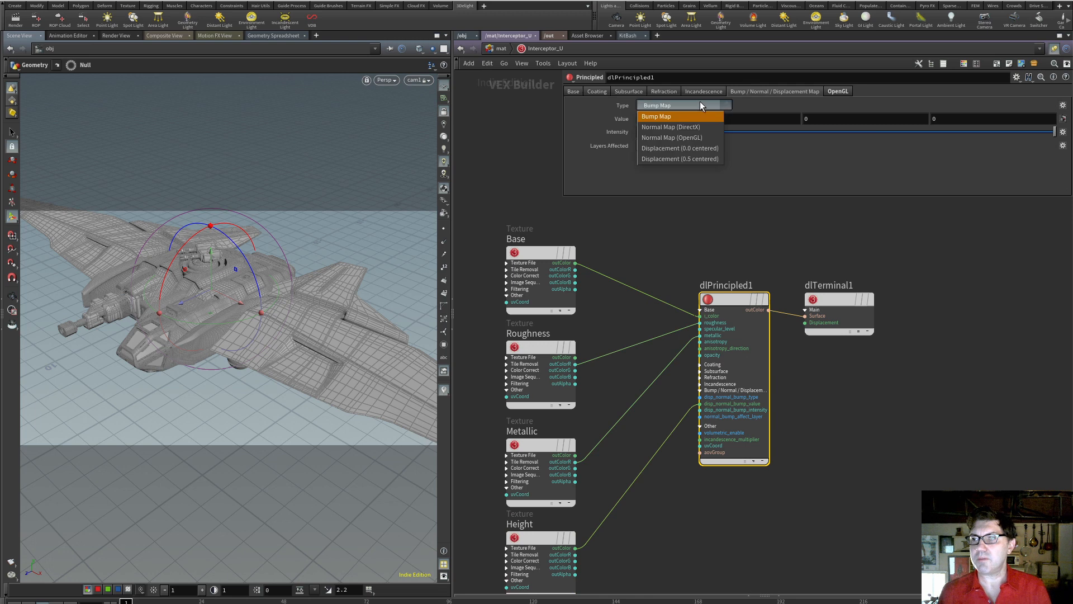
click(713, 149)
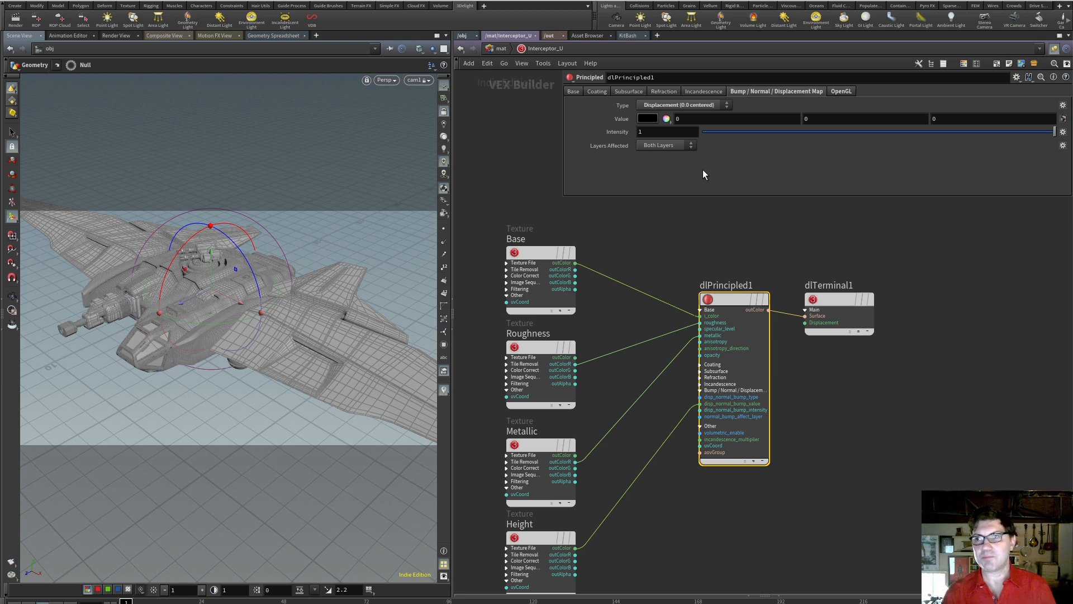
click(693, 105)
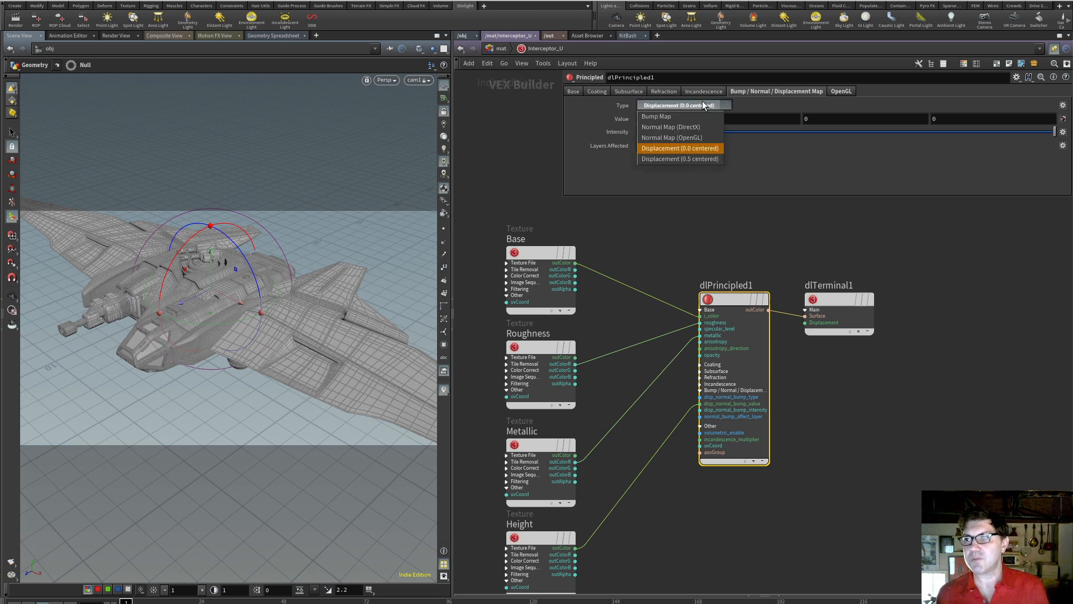
click(715, 148)
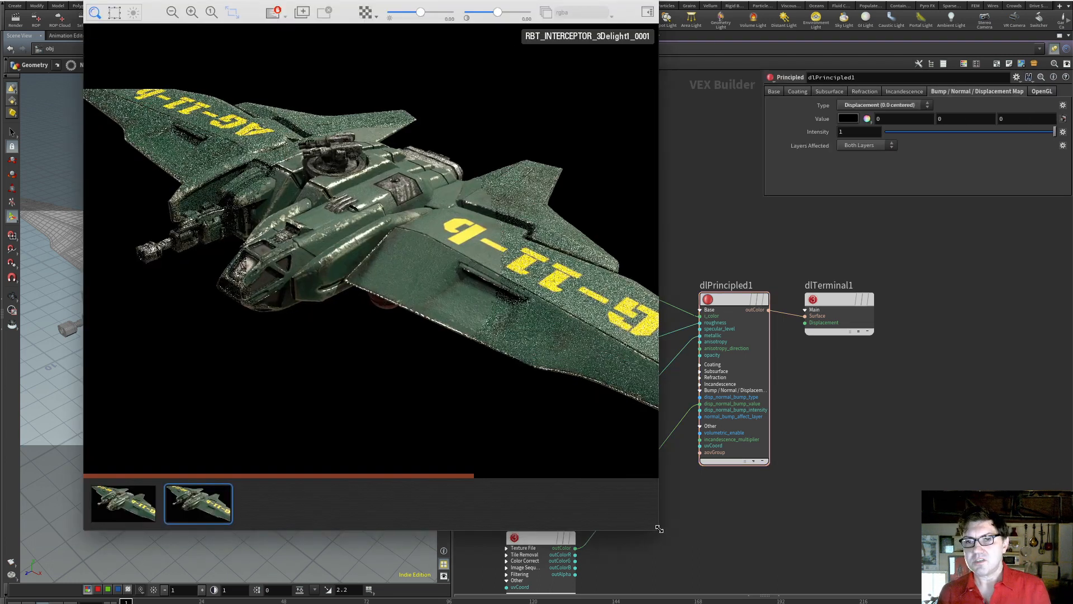
Compare the displaced ship render with the previous render in the 3Delight display
drag(658, 529, 673, 530)
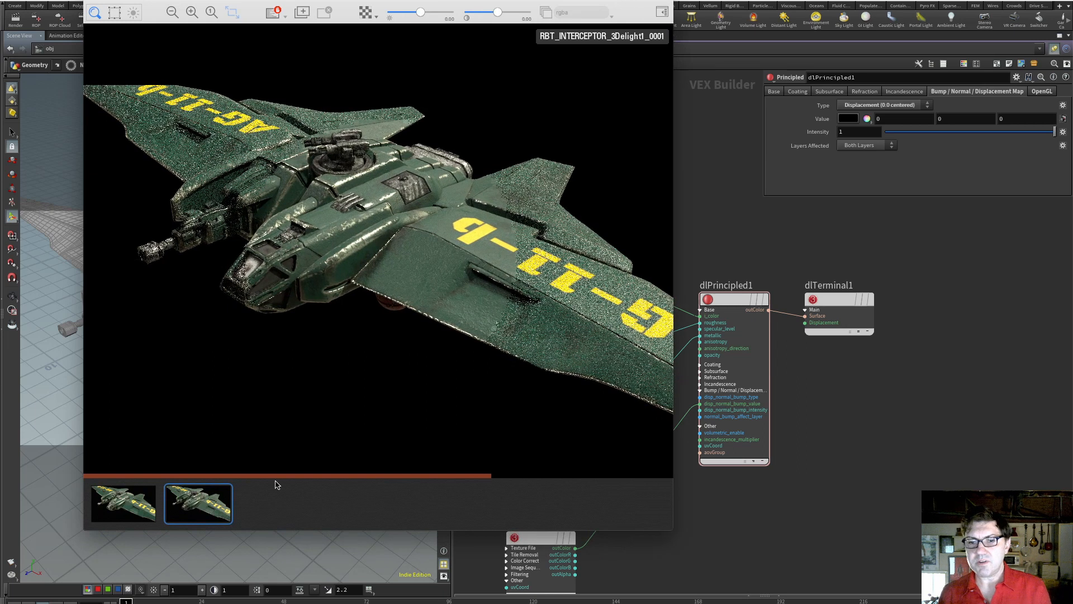
click(156, 516)
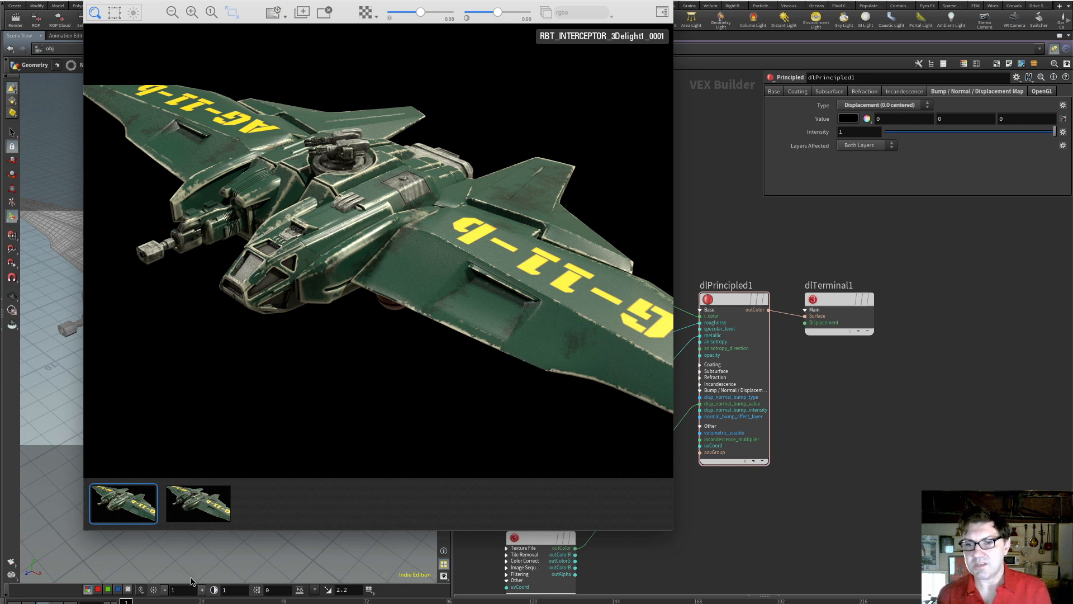
click(197, 505)
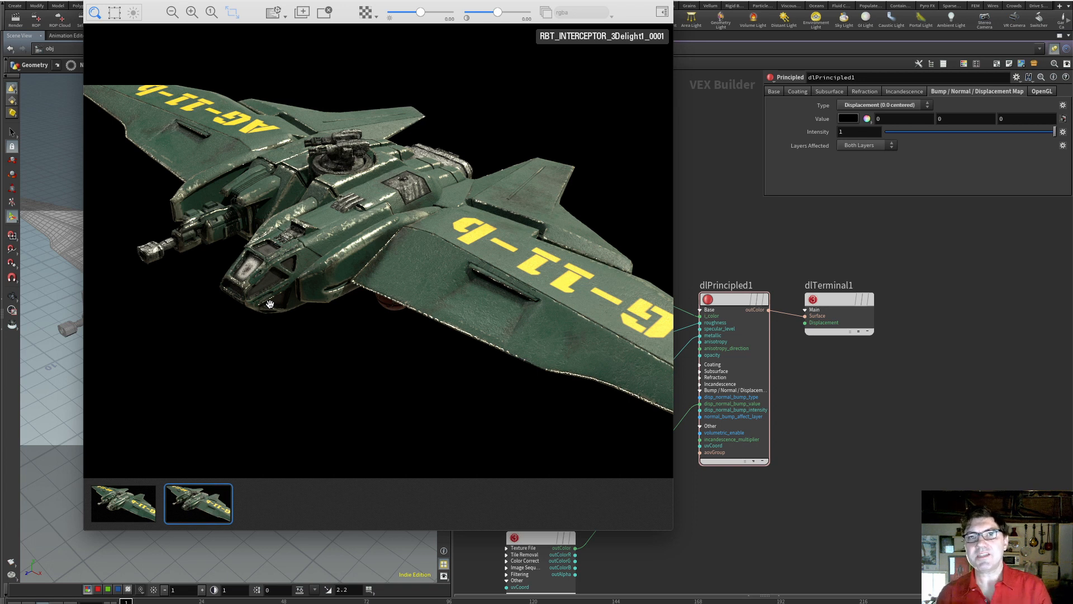
drag(674, 528, 700, 422)
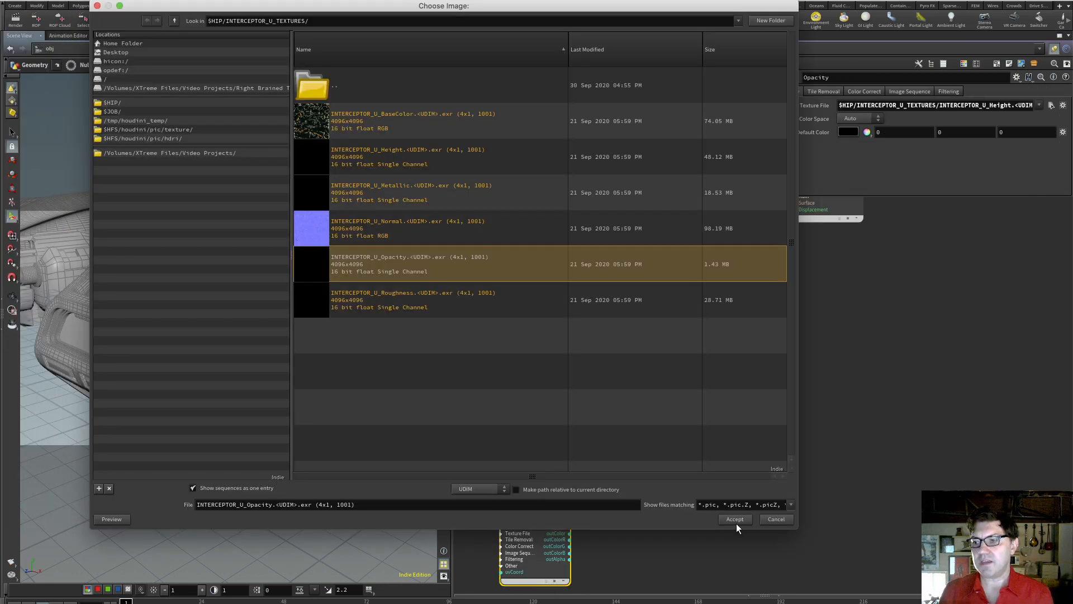
Connect the Opacity texture's outColorR to the opacity input of dlPrincipled1 and check the new render
click(737, 519)
drag(715, 186, 714, 227)
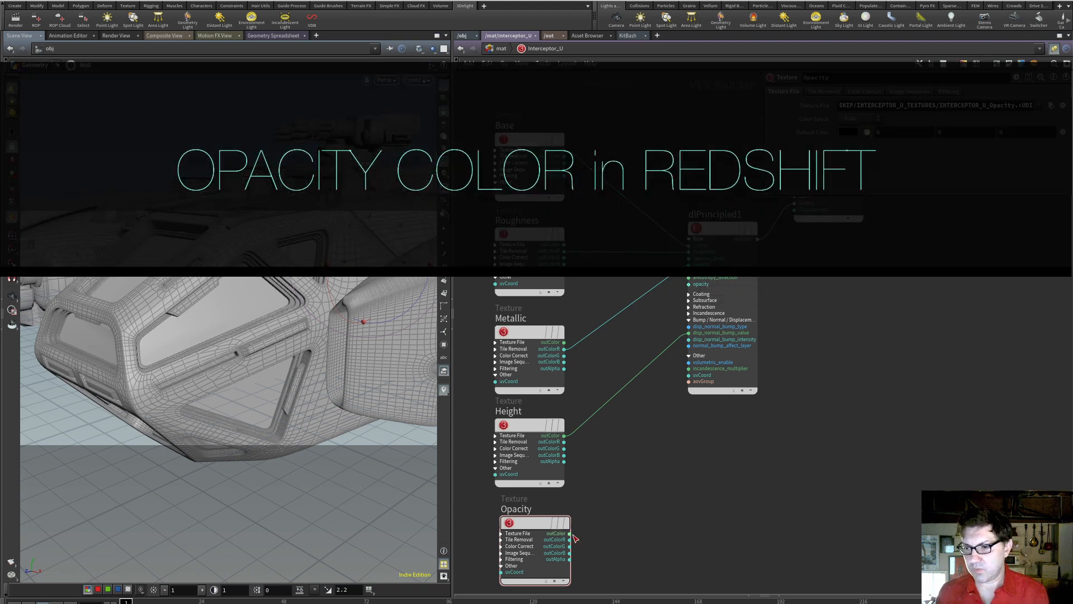
drag(573, 541, 688, 284)
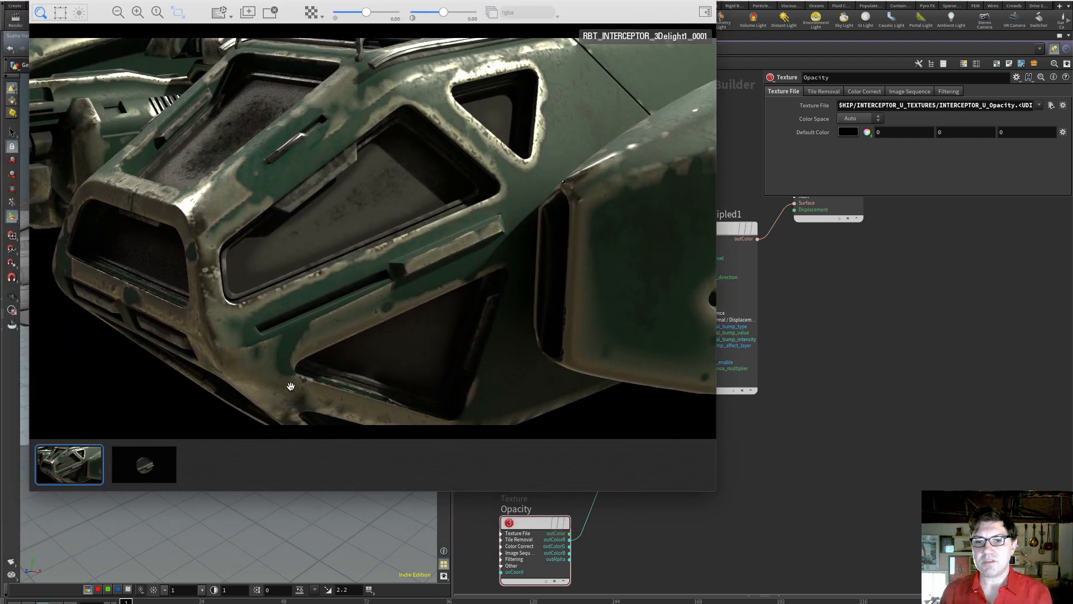
click(158, 459)
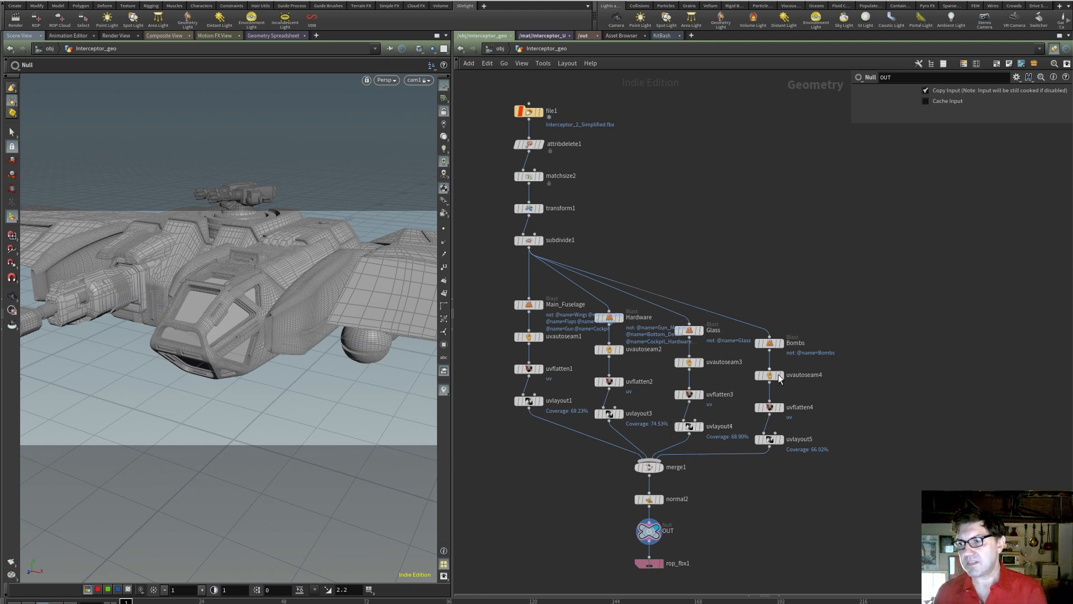
Move merge1 and the nodes below it further down in Interceptor_geo and cut the wire from uvlayout4 to merge1
middle_drag(738, 491, 723, 452)
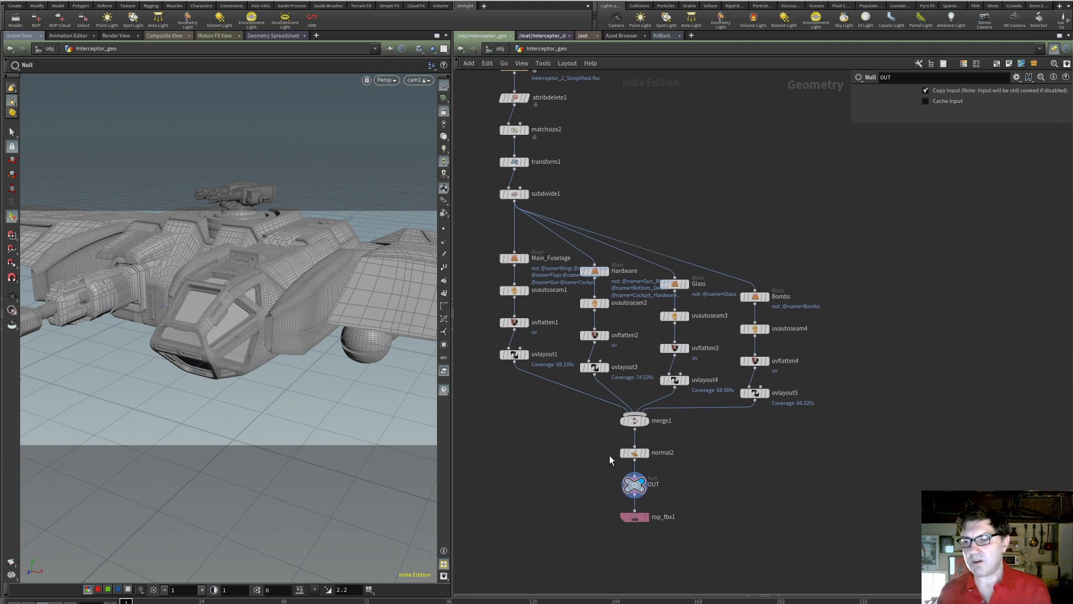
drag(591, 417, 646, 522)
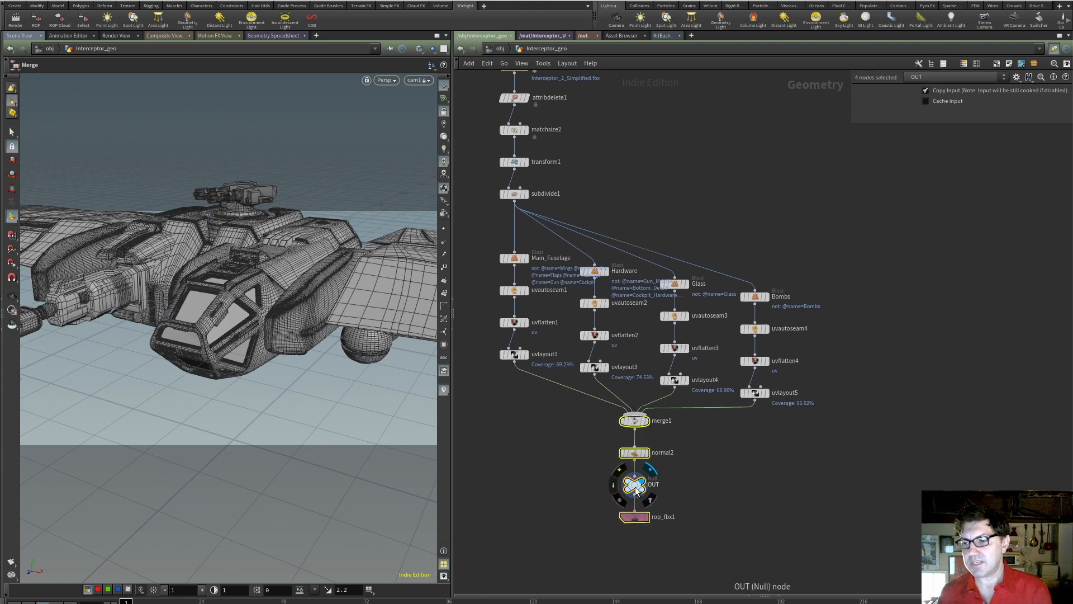
drag(634, 484, 624, 537)
click(616, 549)
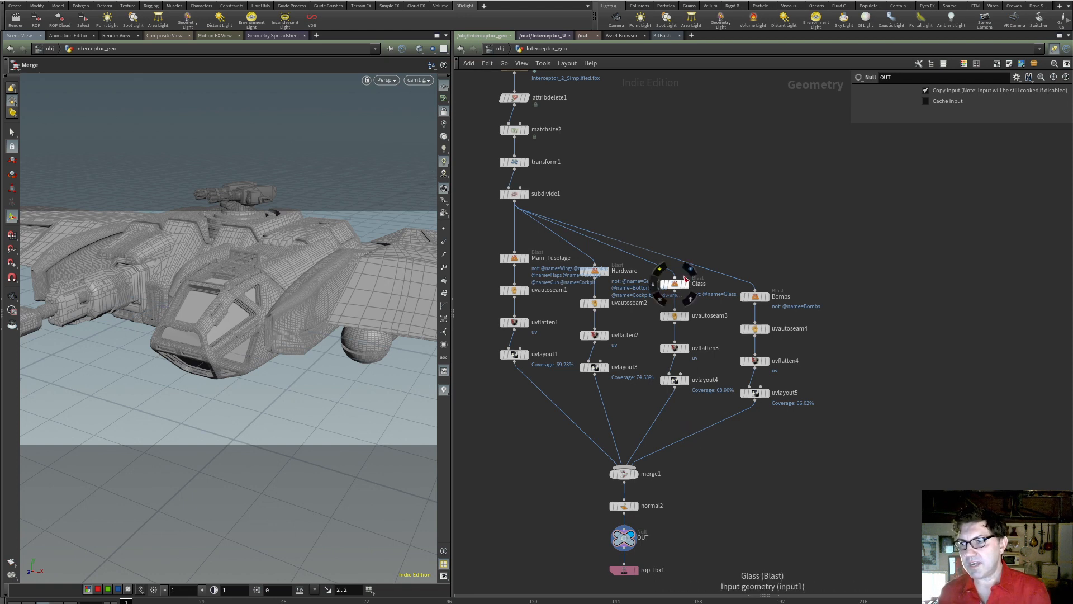
key(y)
drag(647, 404, 681, 432)
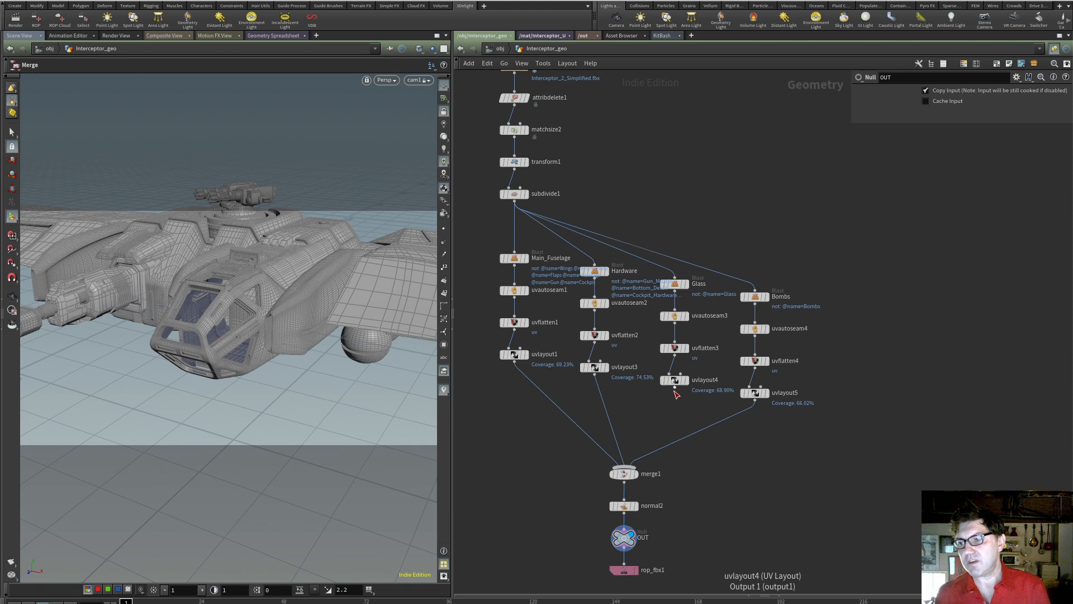
Add a Normal node wired to the output of uvlayout4 in the Glass branch
key(Tab)
text(nu)
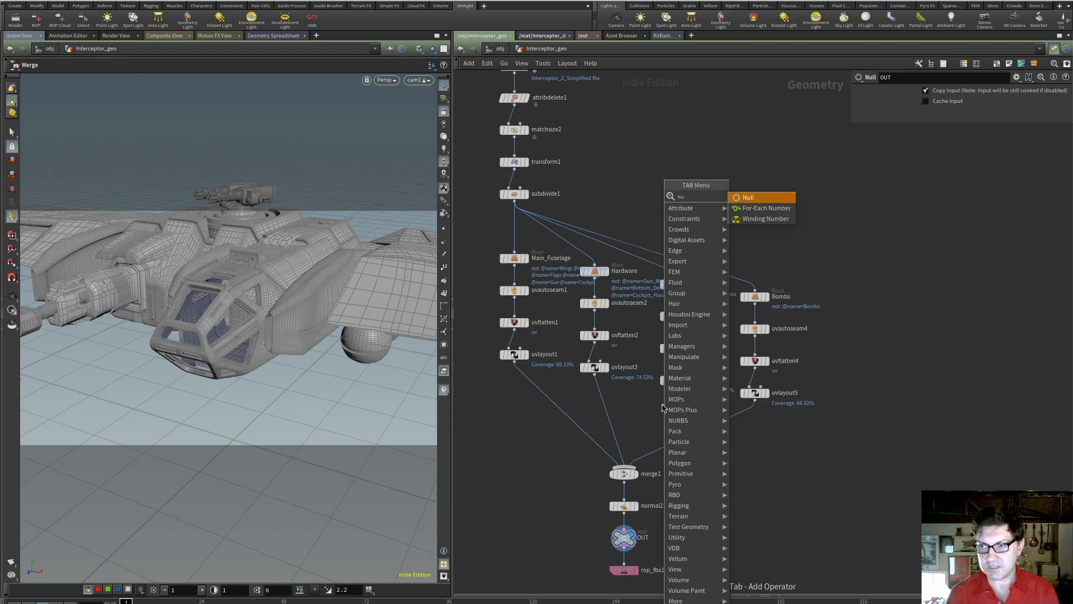
key(BackSpace)
key(BackSpace)
text(norm)
key(Return)
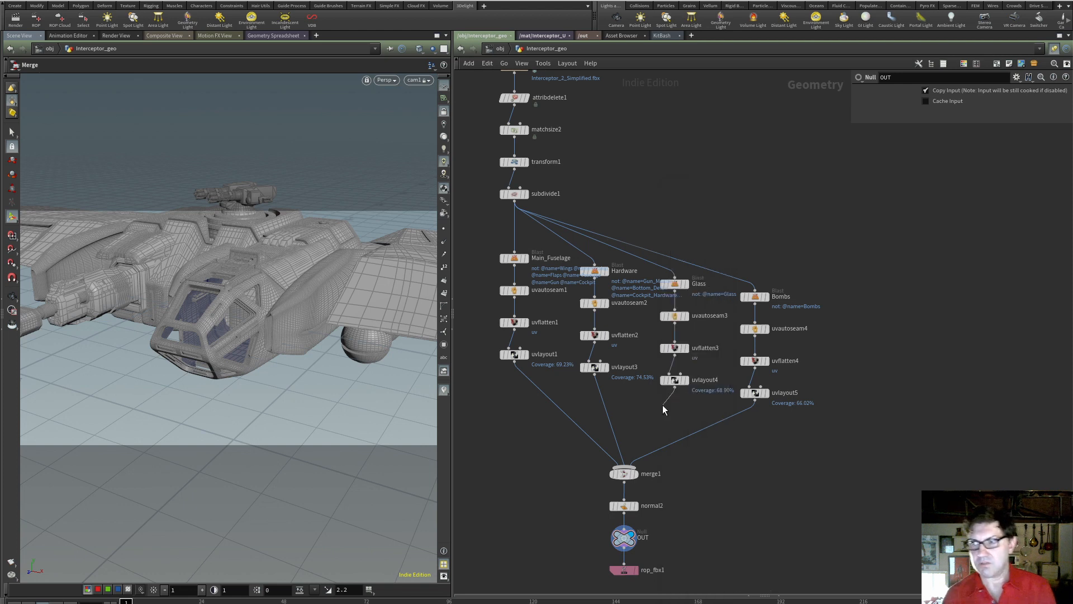
click(662, 406)
Add a Null node wired to the output of the Glass branch's Normal node
click(662, 416)
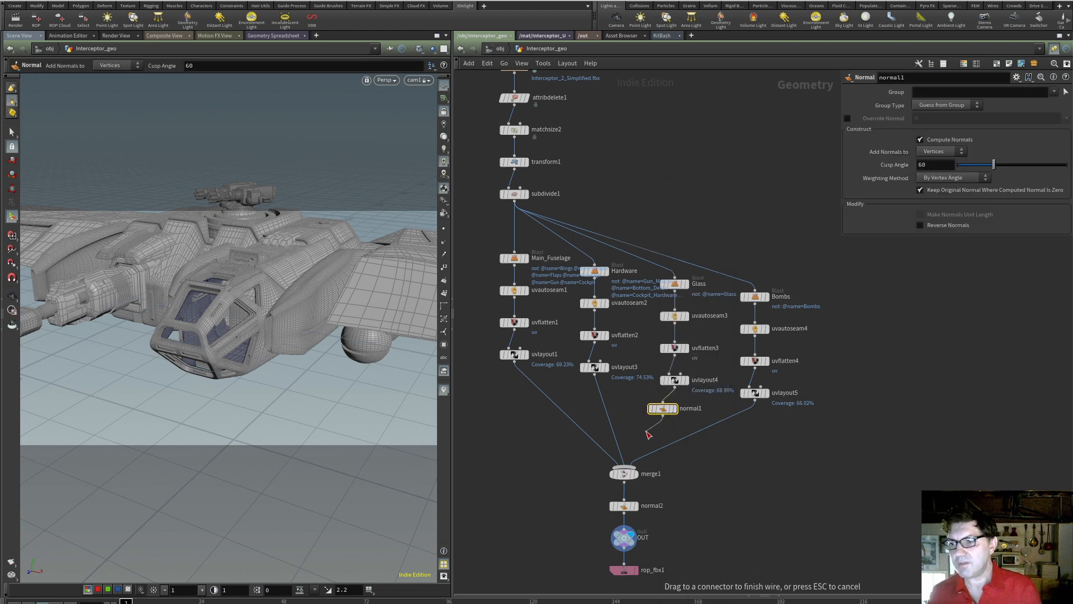
key(Tab)
text(nul)
key(Return)
click(646, 431)
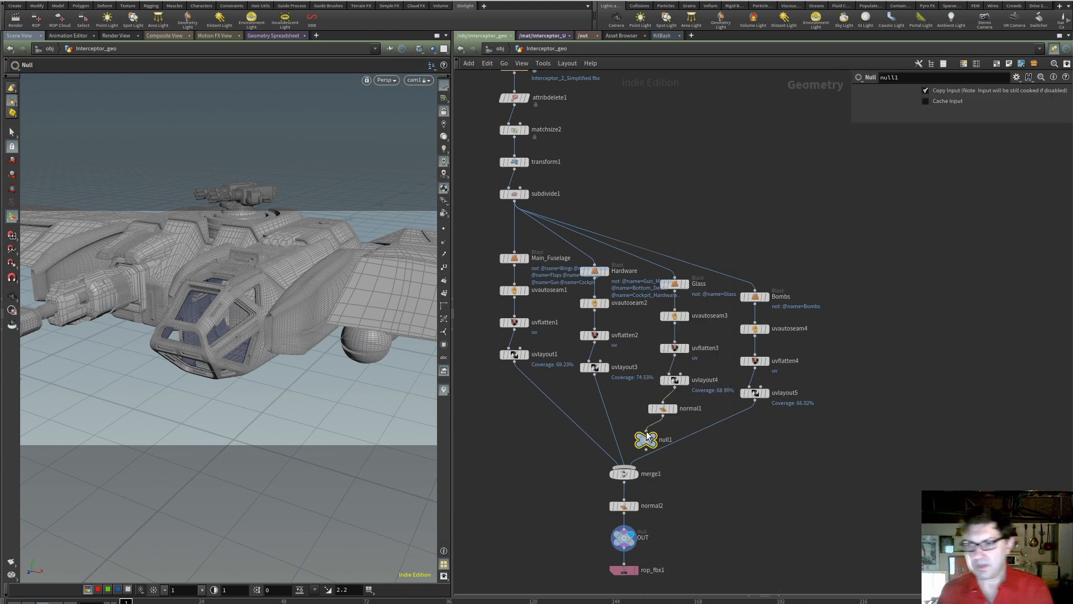
Rename the new null OUT_GLASS, preview its geometry in the viewport and set the display back to OUT
scroll(649, 448, up, 8)
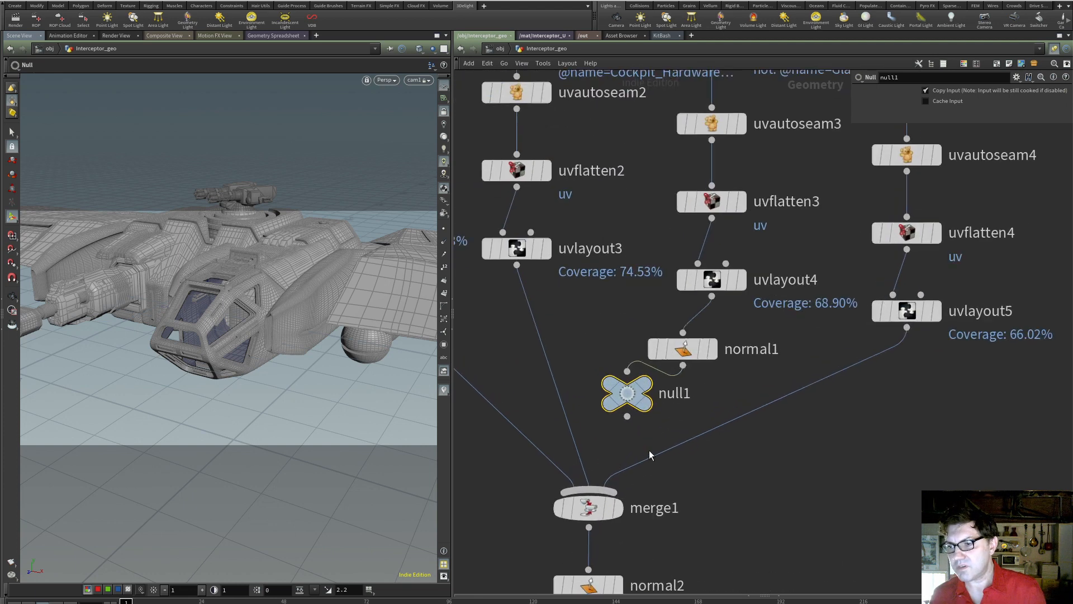
double_click(692, 380)
text(OU)
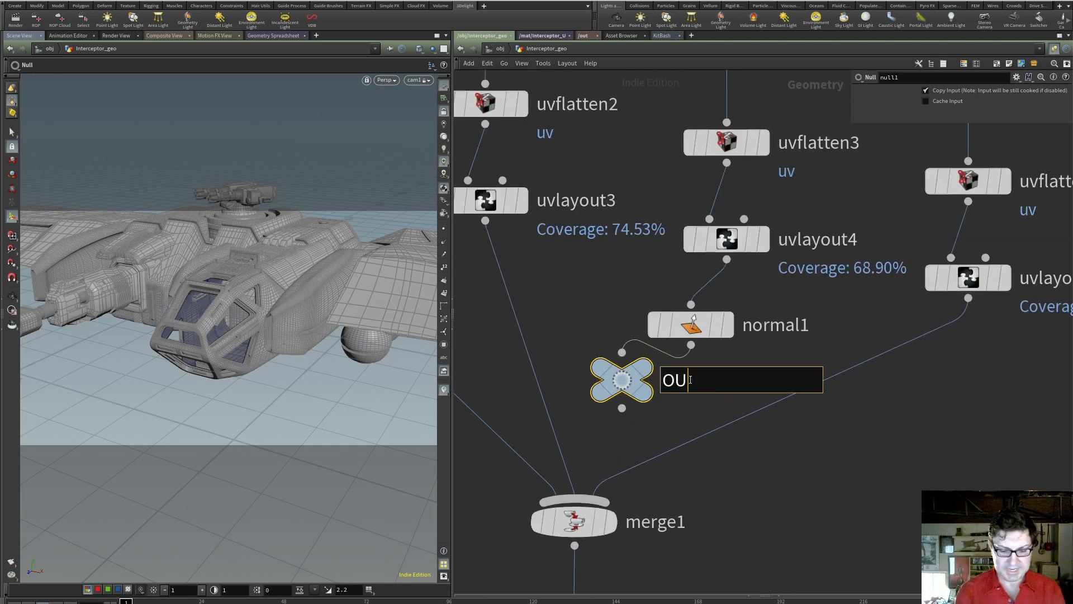
text(T_GLASS)
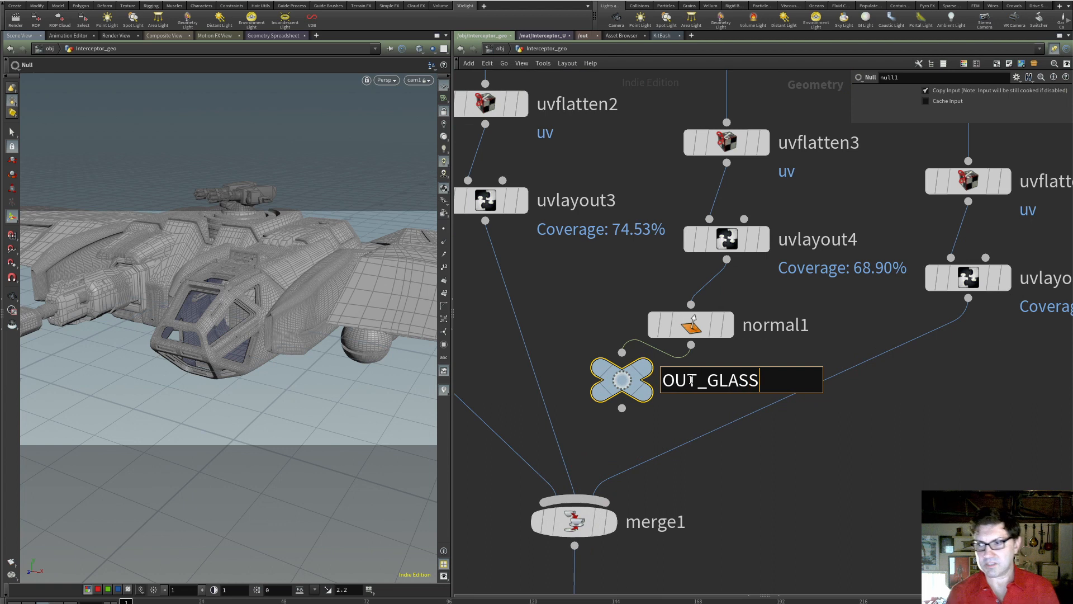
key(Return)
scroll(694, 402, down, 8)
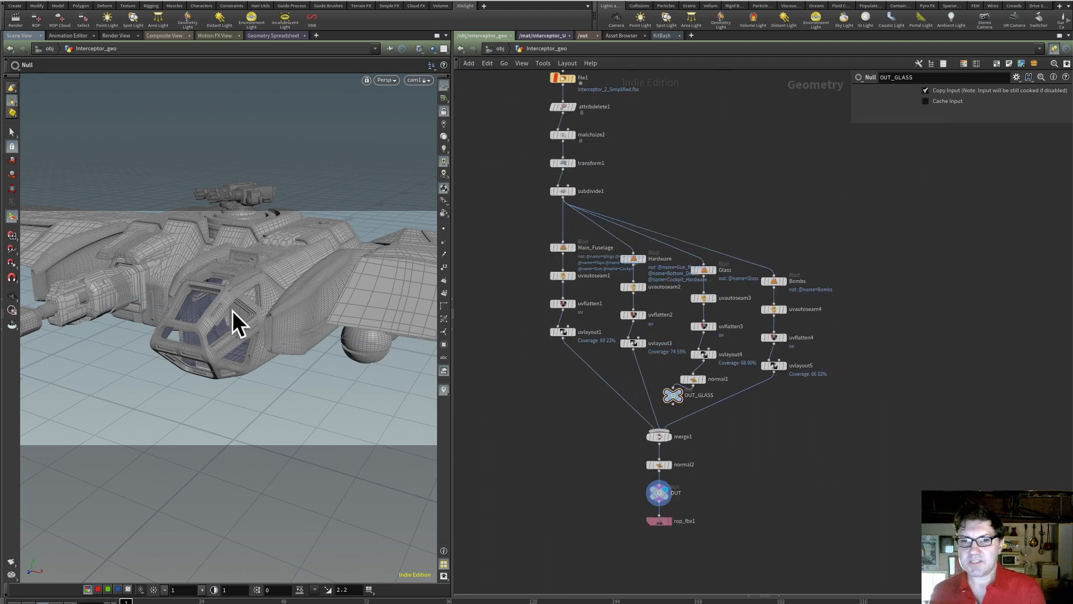
click(681, 393)
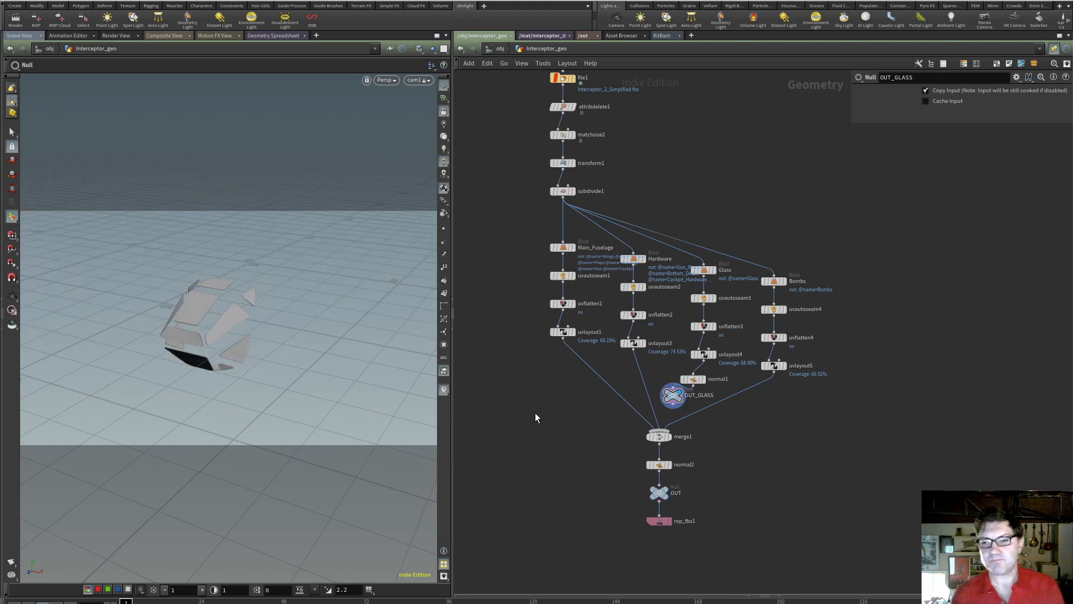
click(672, 479)
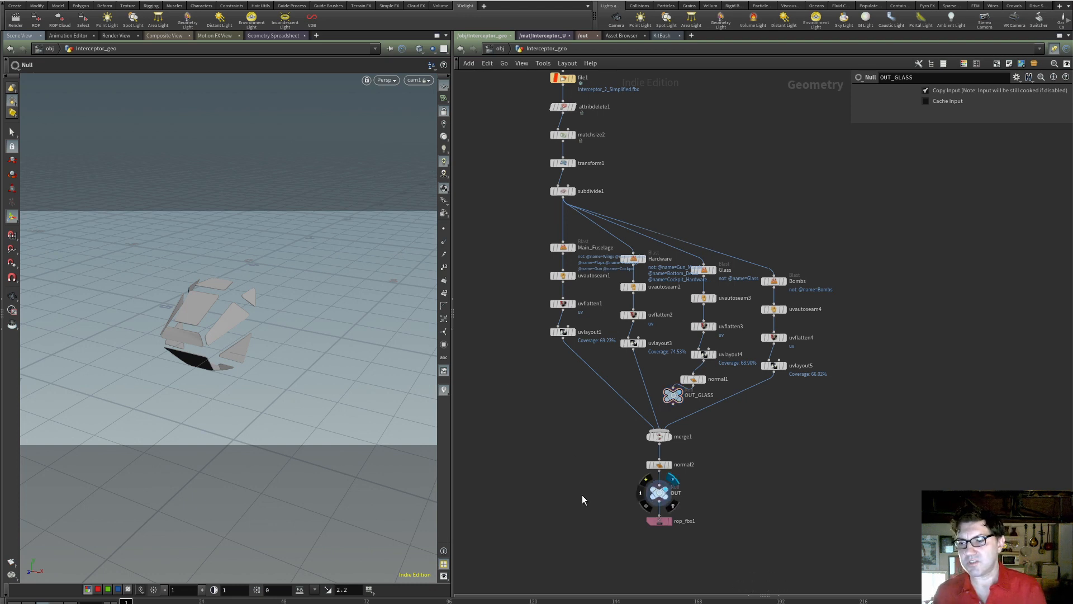
Return to the object level and move cam1 and envlight1 down to make room below Interceptor_geo
click(495, 48)
middle_drag(522, 300, 518, 219)
drag(522, 232, 575, 398)
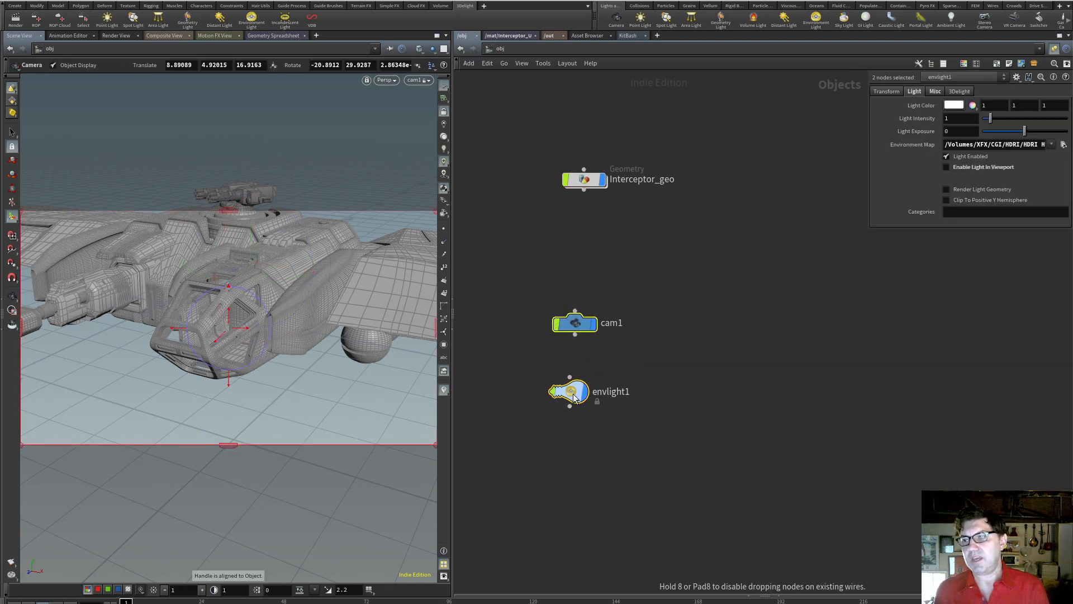
click(575, 398)
Add a Geometry object below Interceptor_geo and name it Glass
key(Tab)
text(ge)
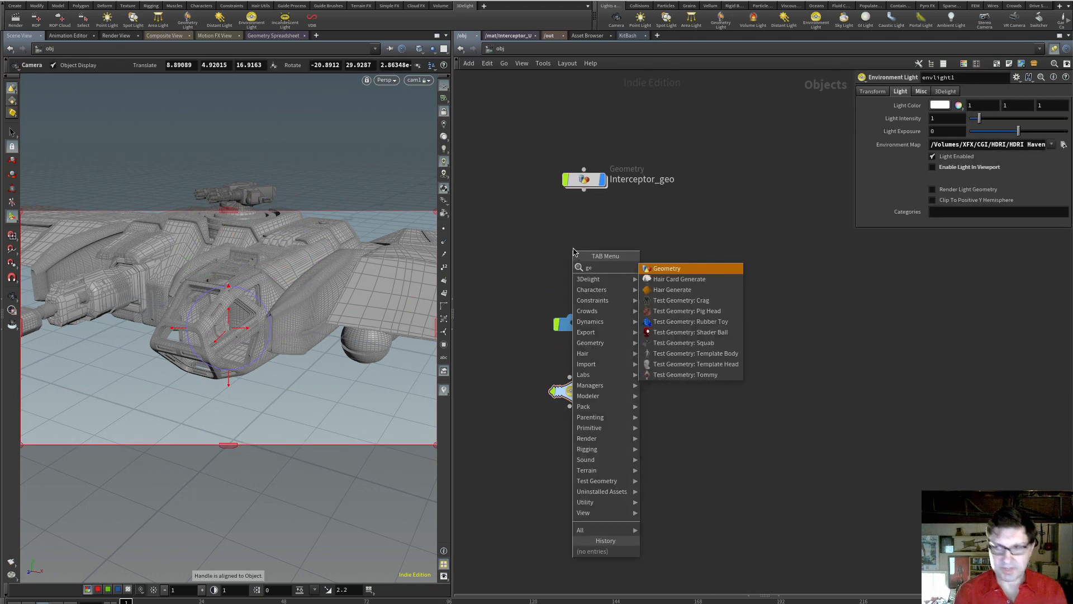
key(Return)
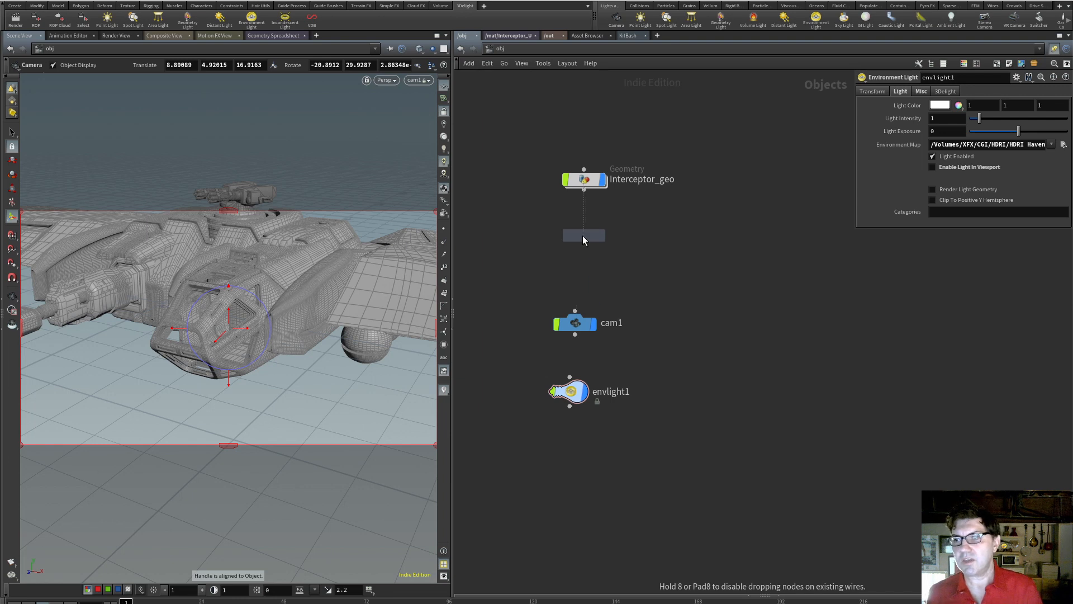
click(583, 236)
double_click(621, 235)
text(Glass)
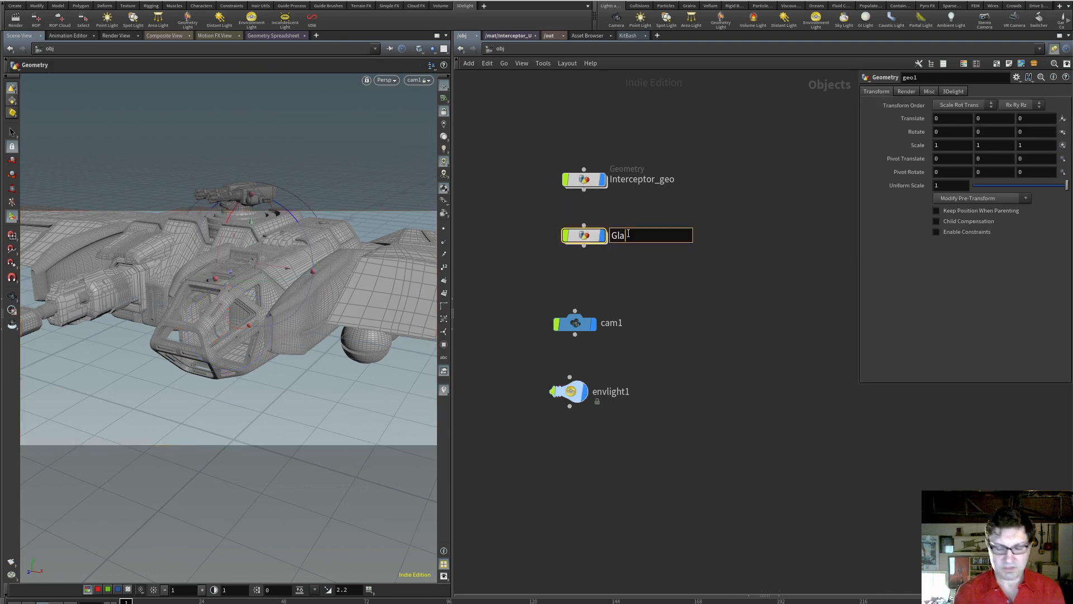
key(Return)
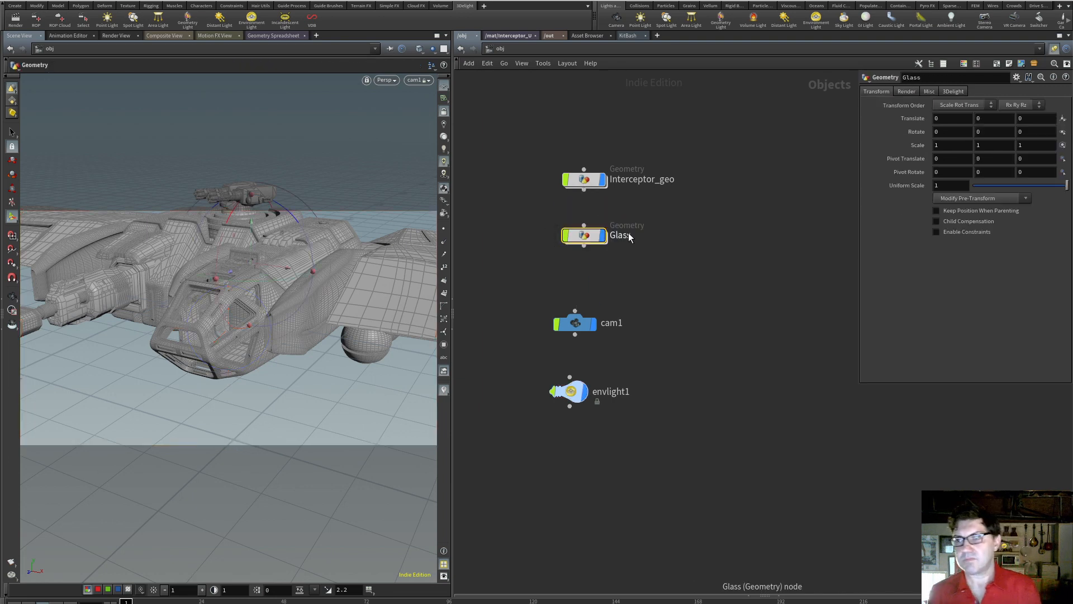
Add an Object Merge node inside the Glass object
double_click(592, 236)
key(Tab)
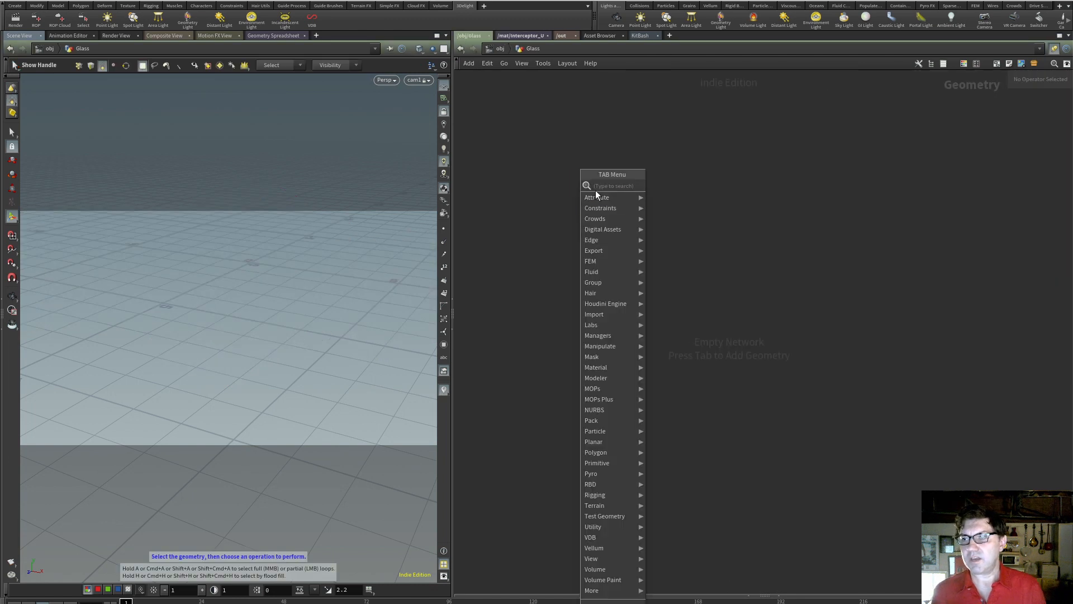
text(objem)
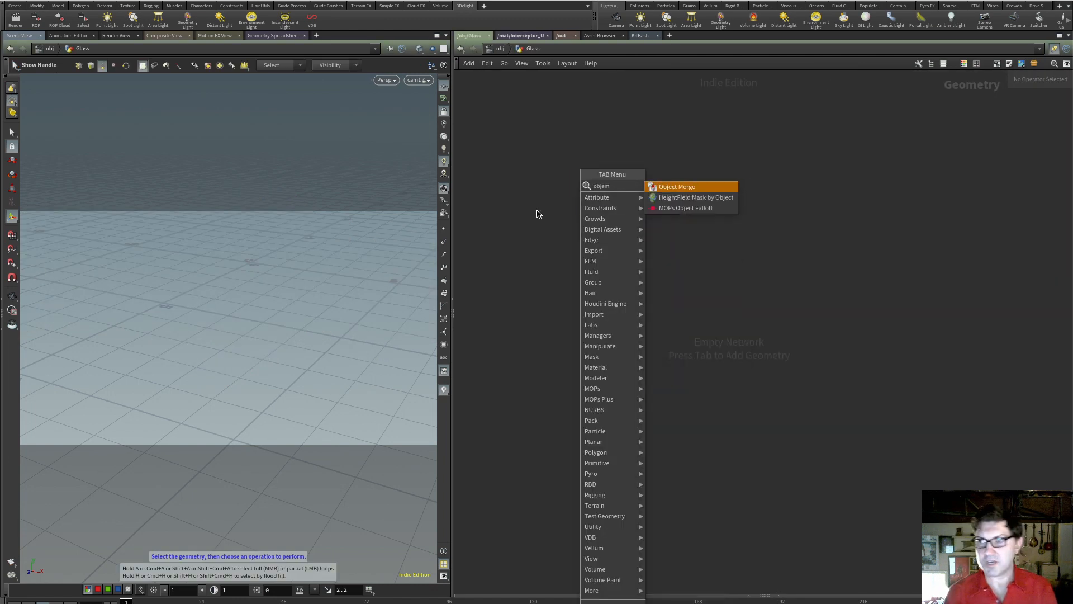
key(Return)
click(557, 207)
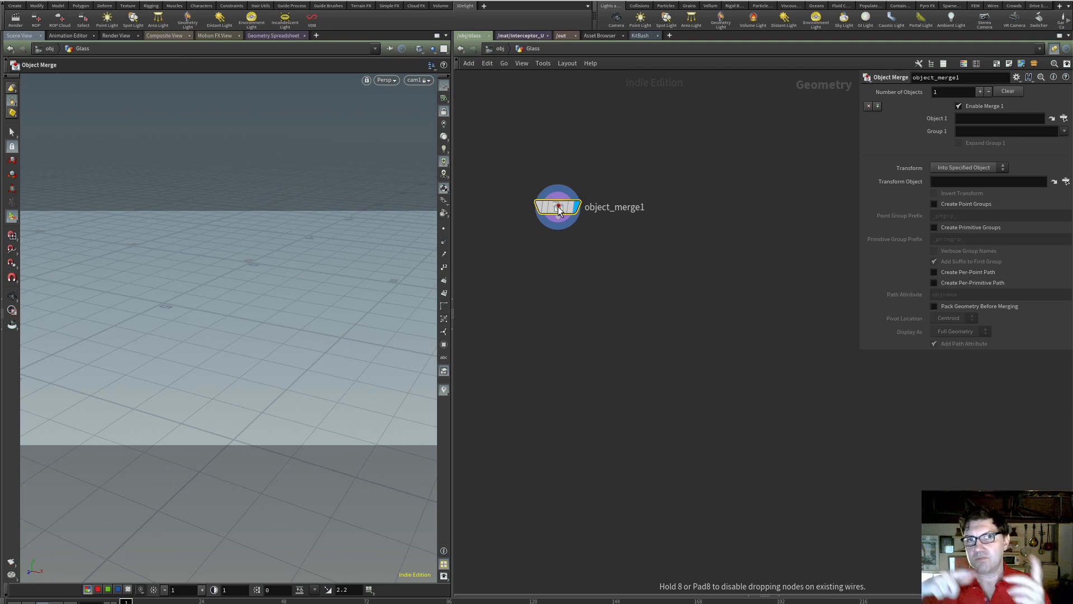
Set the Object Merge's Object 1 to OUT_GLASS from Interceptor_geo and return to the object level
click(1064, 118)
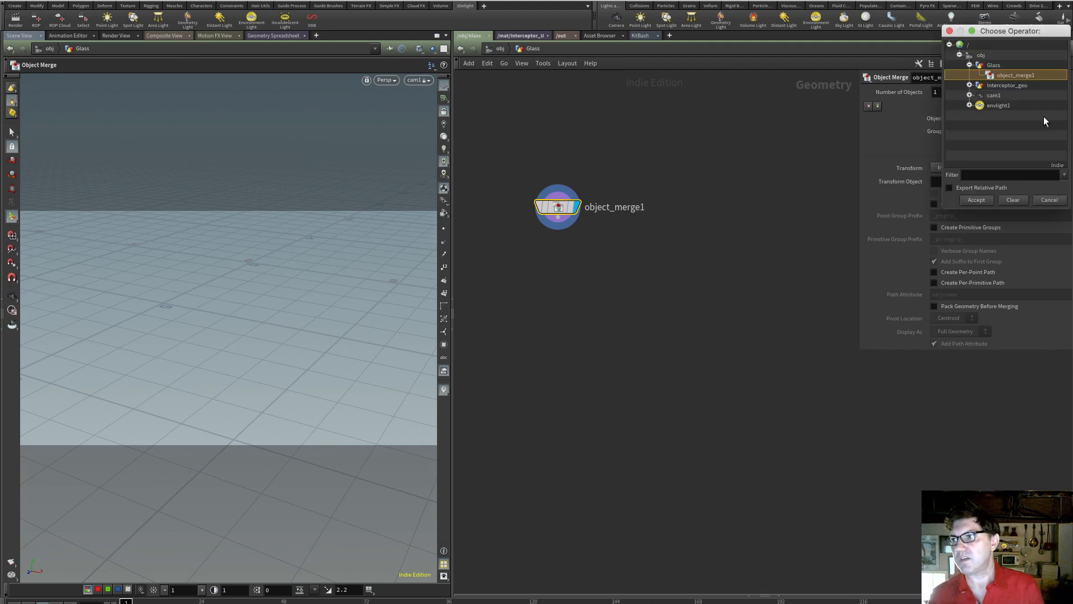
click(970, 85)
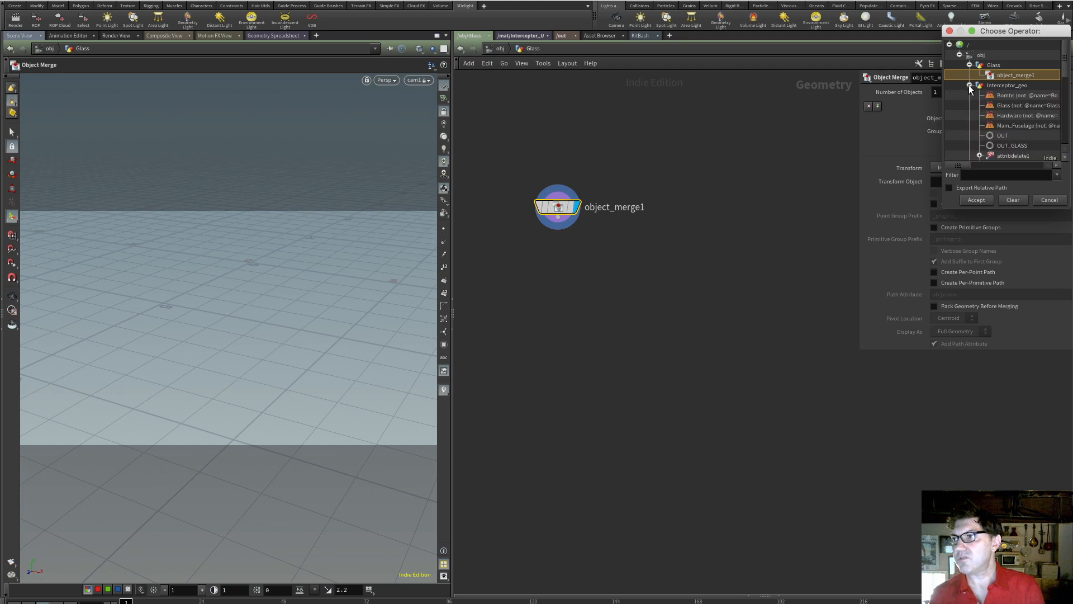
click(1008, 147)
click(984, 200)
click(618, 313)
click(500, 49)
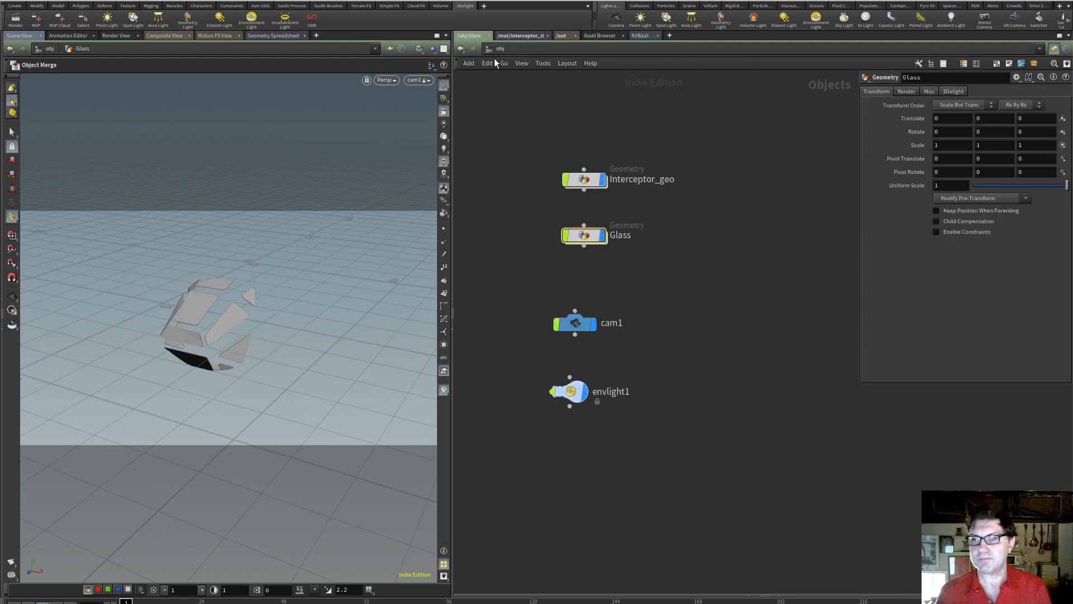
Turn the Glass object's display off and on again to check the cockpit panes separately from Interceptor_geo
click(604, 235)
click(591, 185)
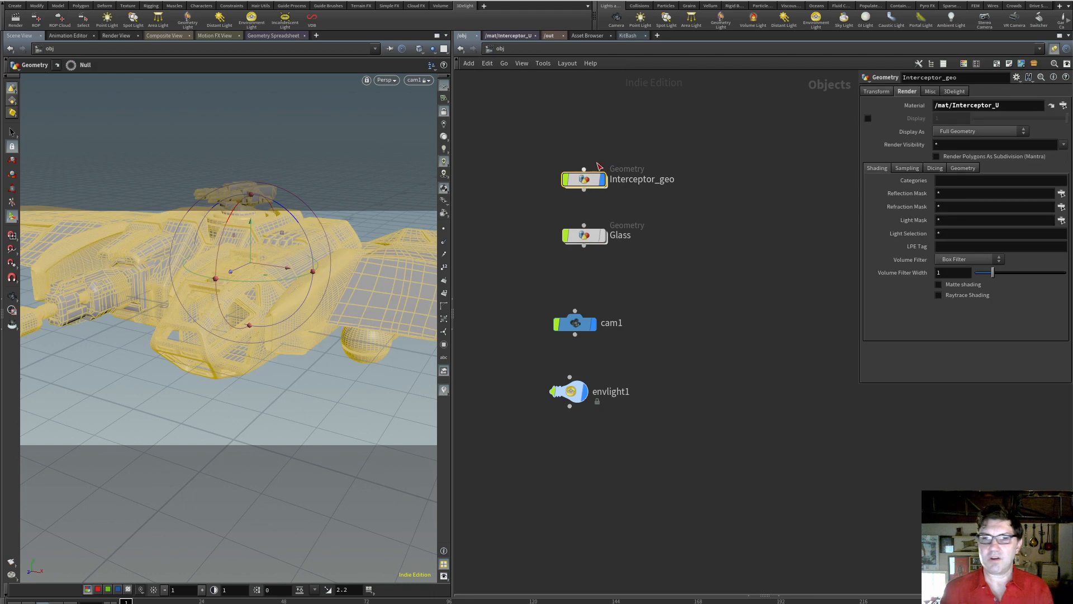
click(608, 191)
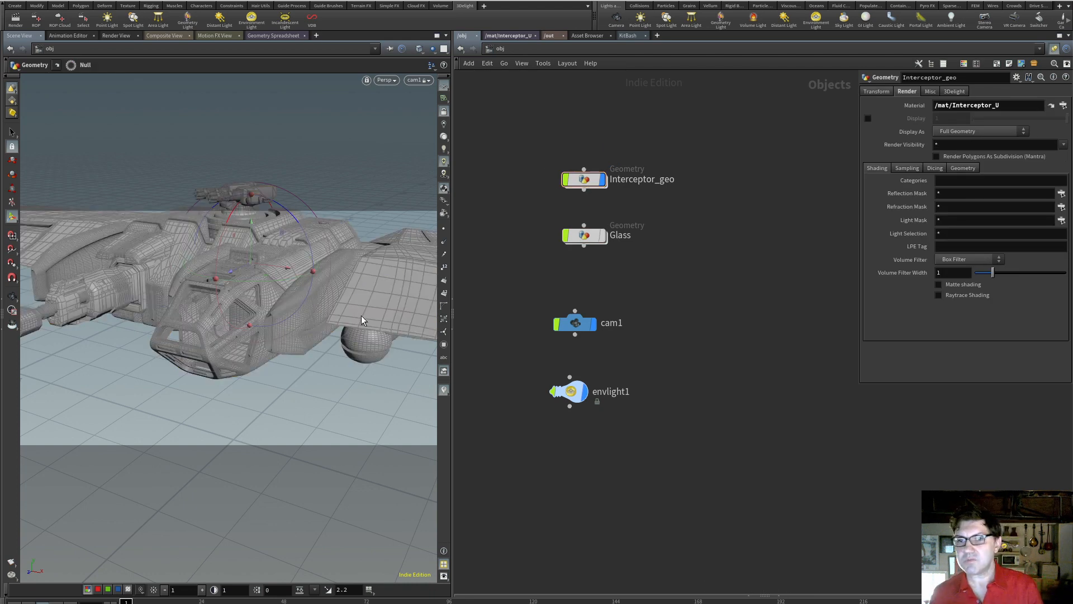
click(603, 235)
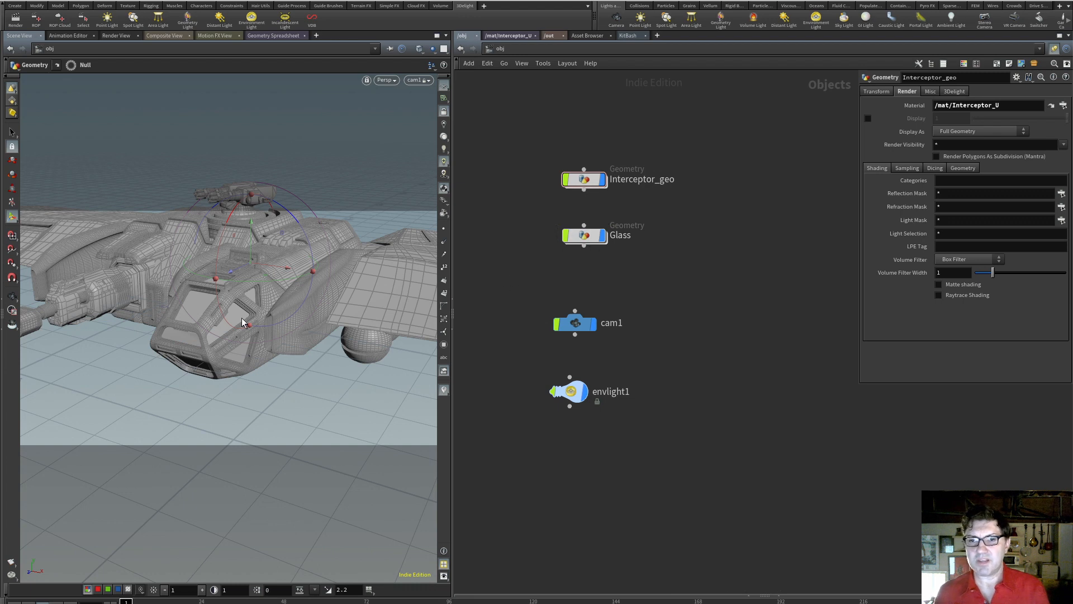
alt+scroll(189, 336, up, 3)
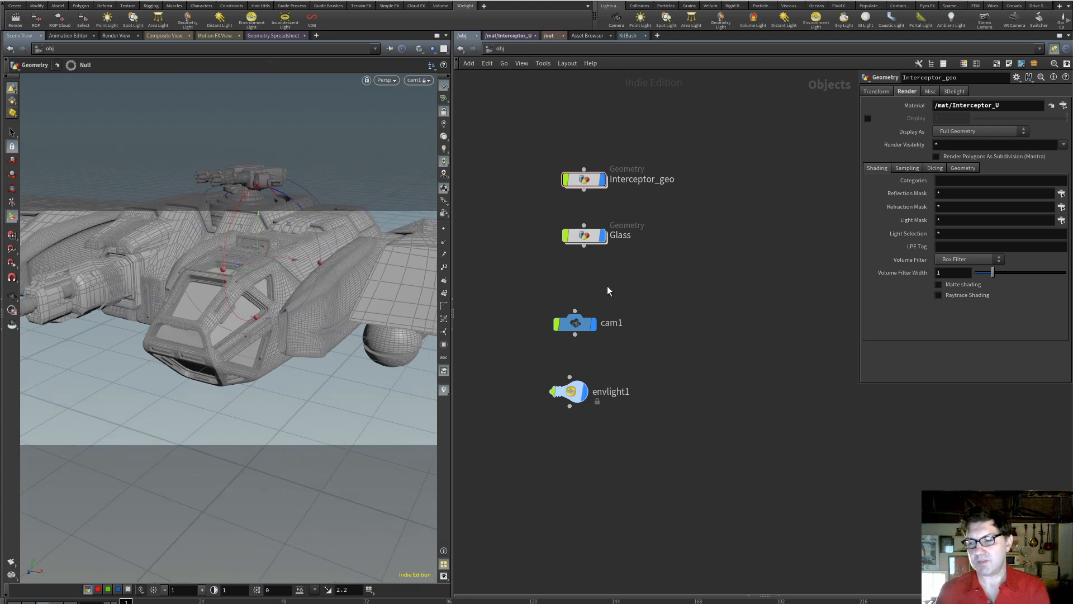
Duplicate the Interceptor_U material in the mat network, placing the copy below the original
click(586, 237)
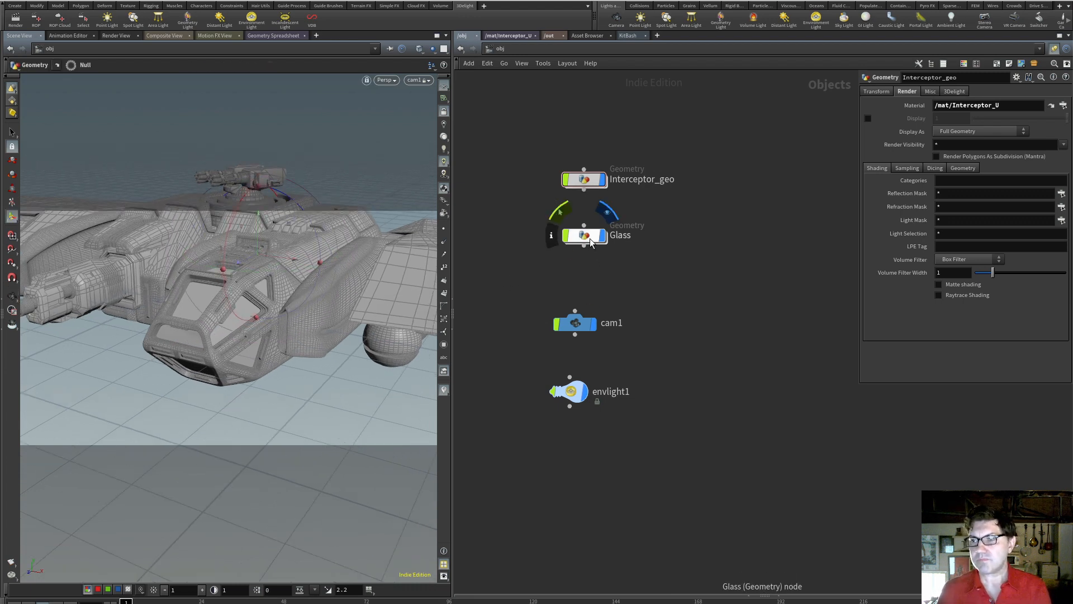
click(519, 36)
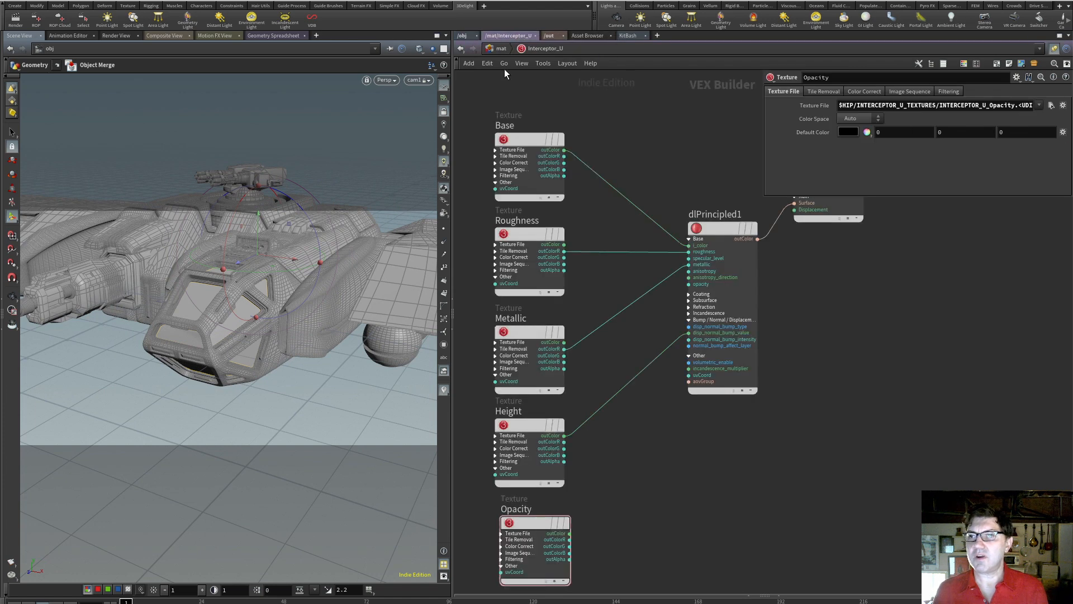
click(502, 49)
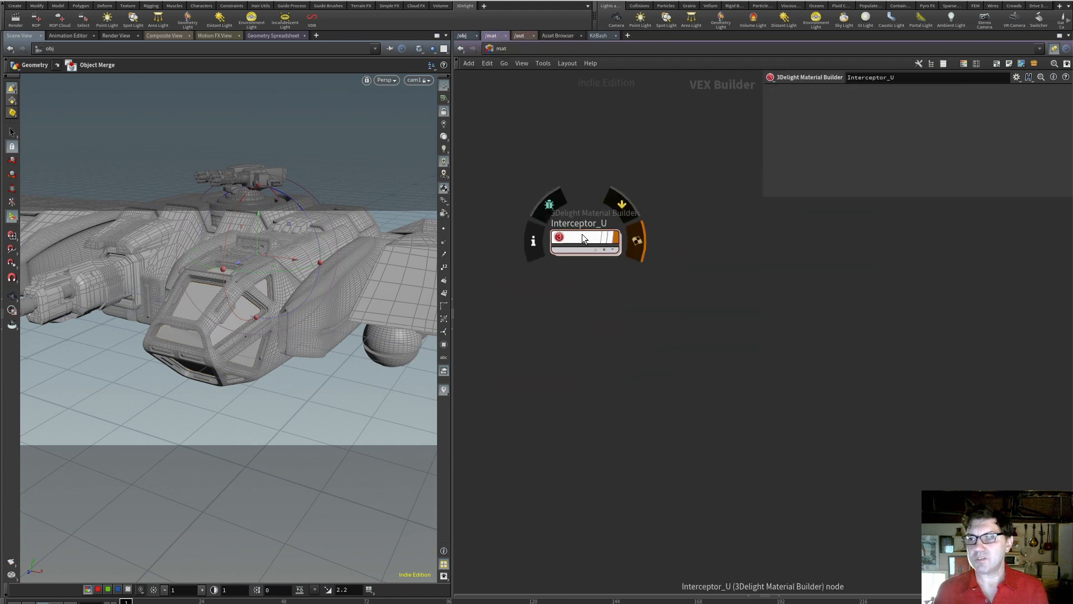
alt+drag(581, 234, 582, 336)
Rename the duplicated material Interceptor_Glass
double_click(591, 324)
click(622, 325)
key(BackSpace)
key(BackSpace)
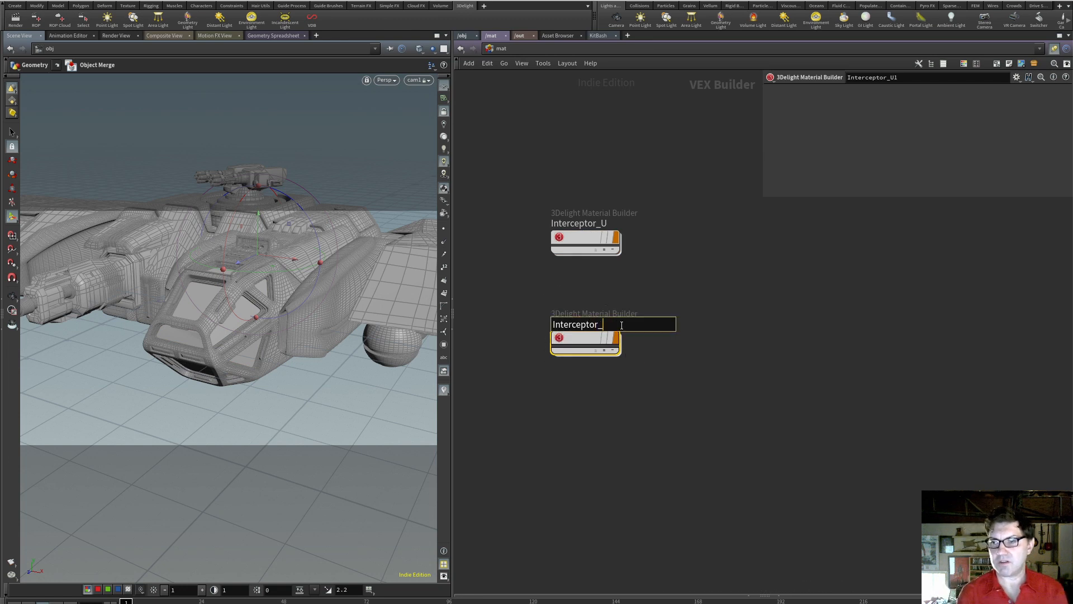
text(Glass)
key(Return)
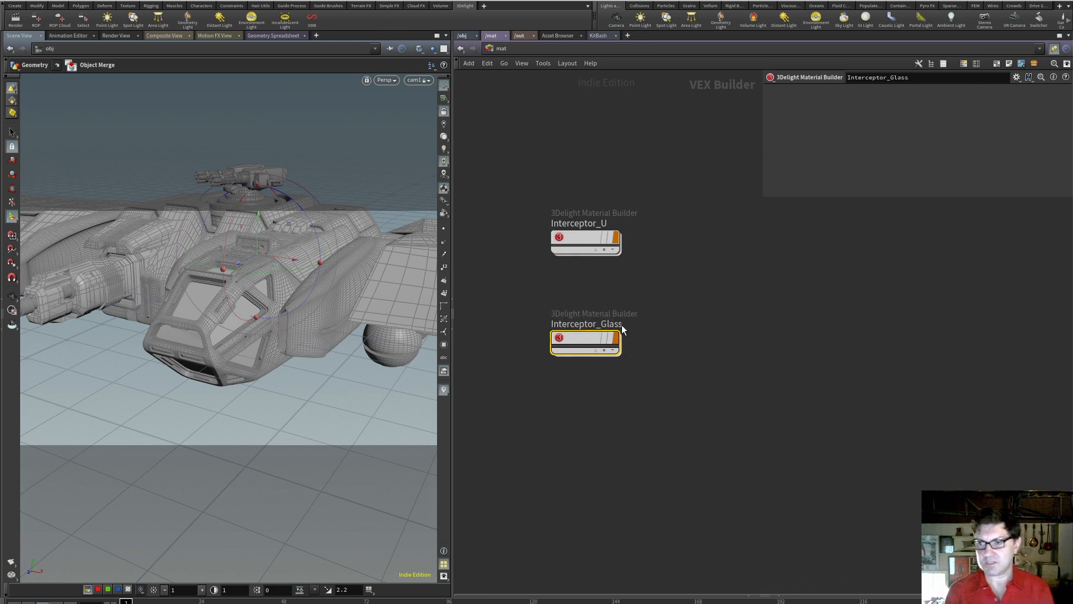
click(634, 422)
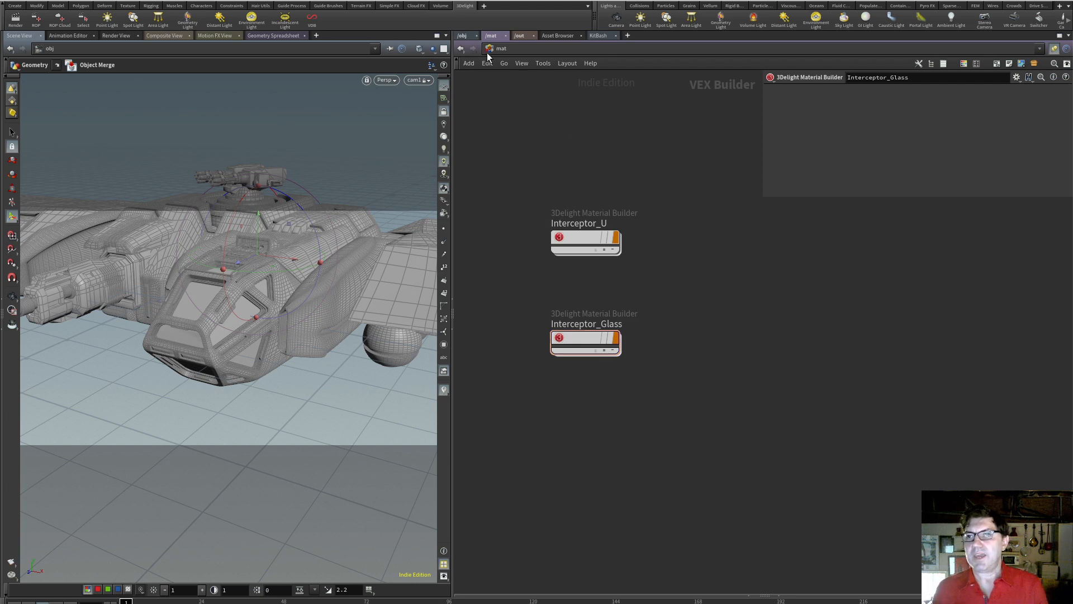
Assign the Interceptor_Glass material to the Glass object at the object level
click(468, 36)
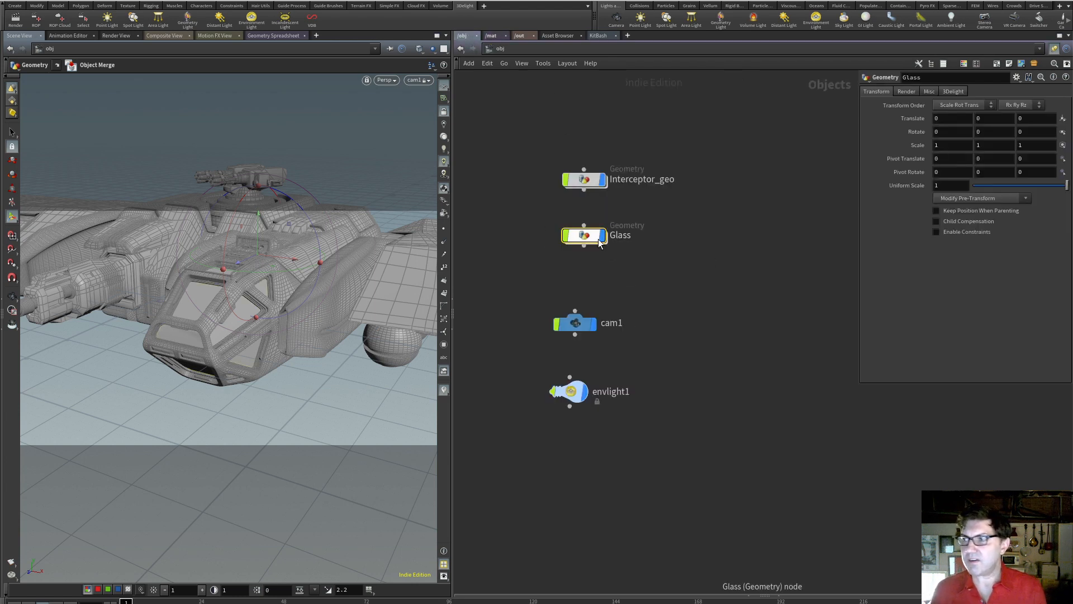
click(907, 92)
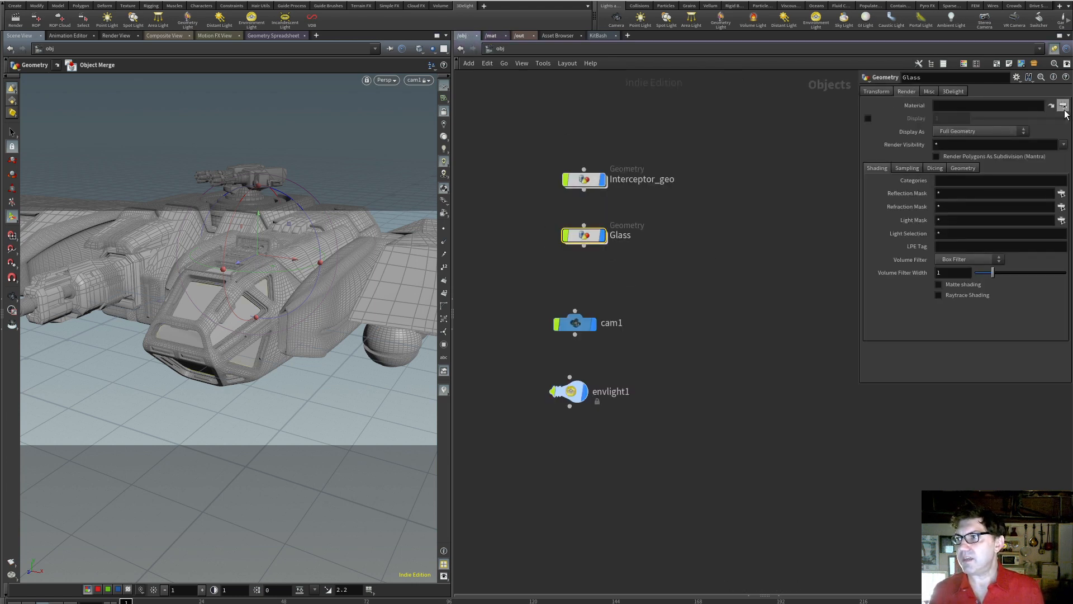
click(1063, 105)
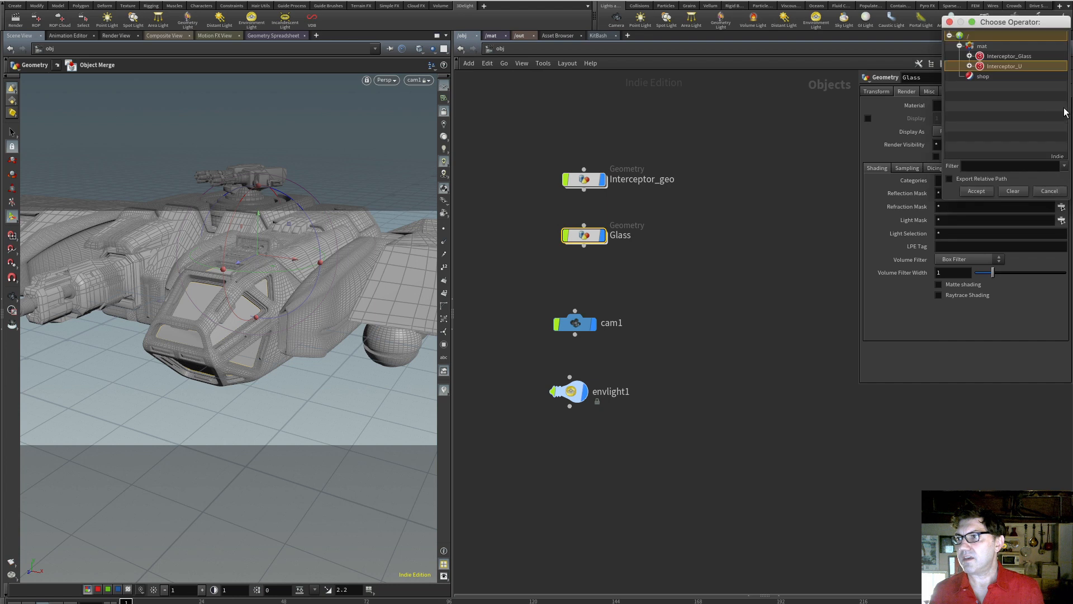
click(995, 57)
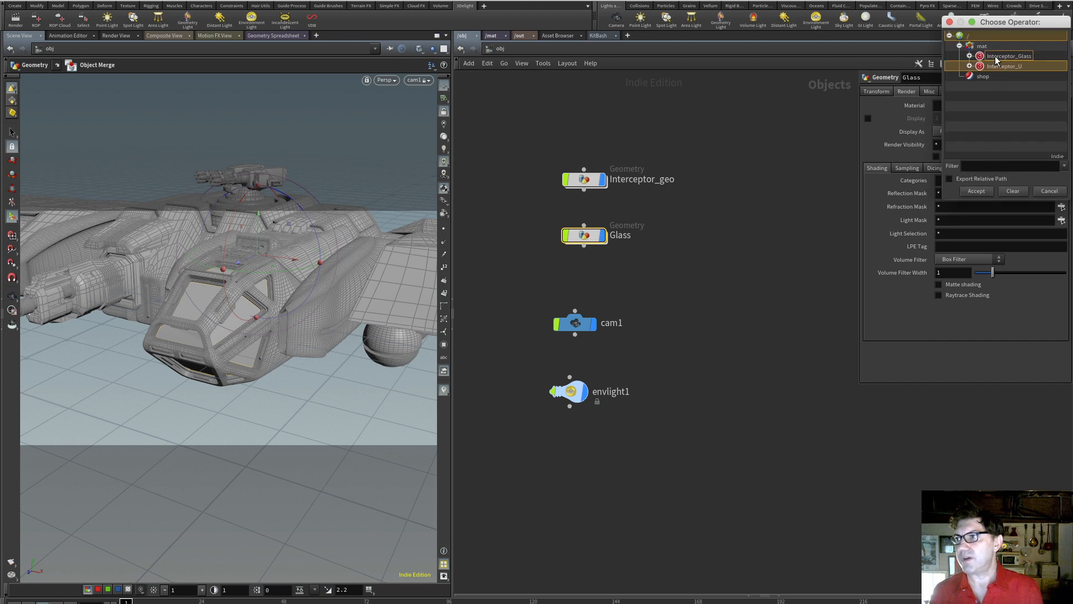
click(978, 191)
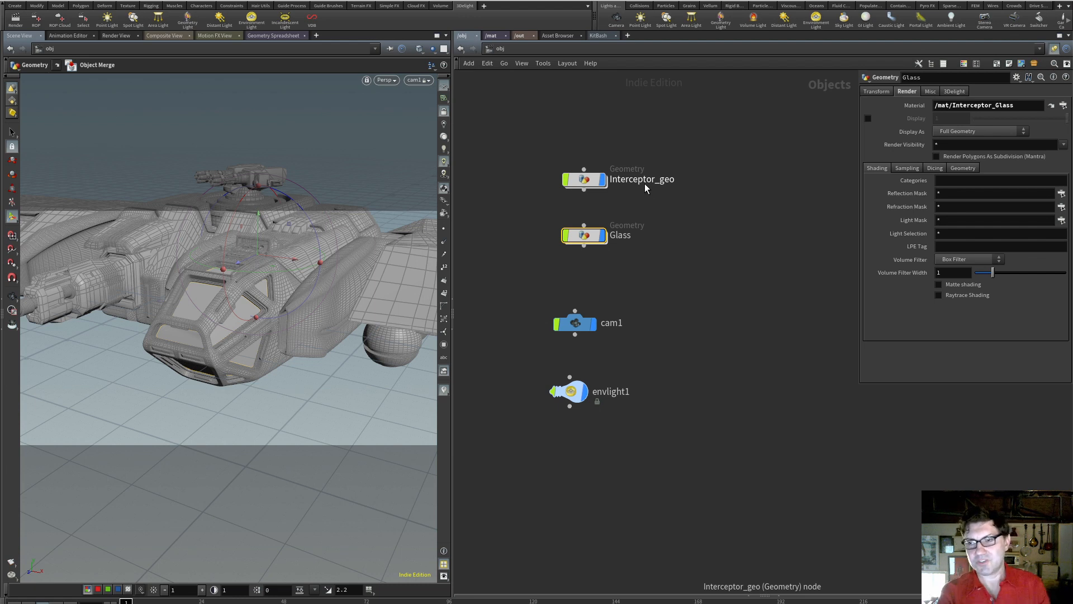
Inside the Interceptor_Glass material, cut the texture connections into dlPrincipled1 and delete that shader
mouse_move(591, 239)
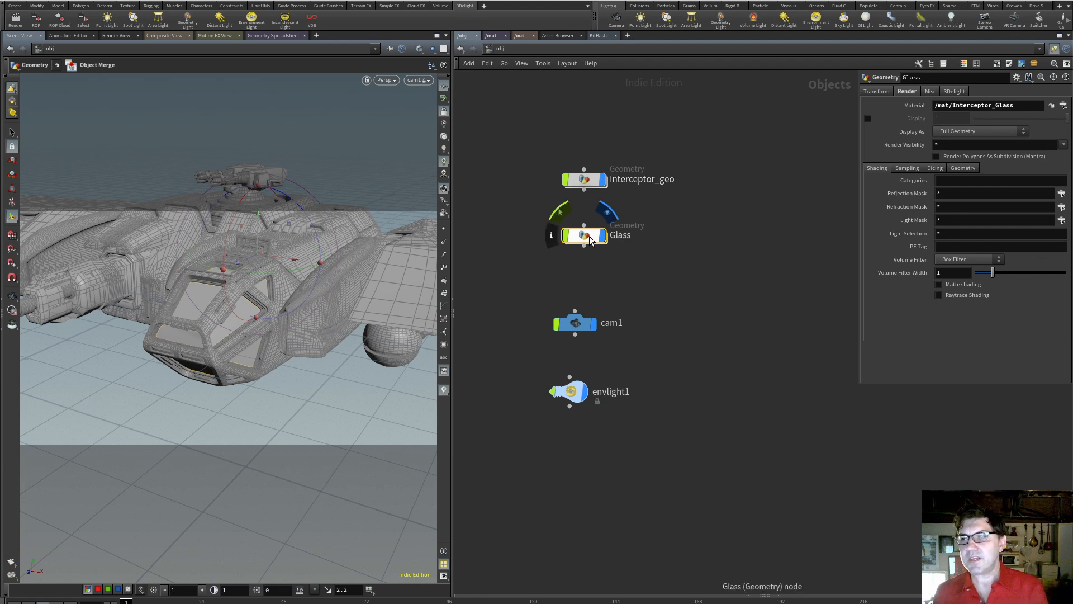
click(495, 37)
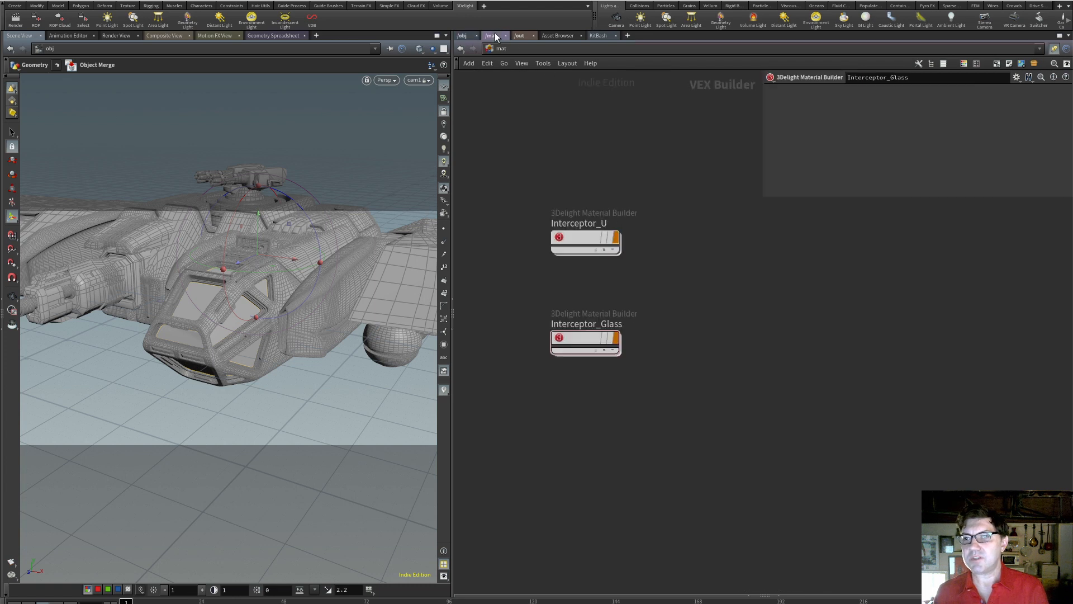
double_click(591, 337)
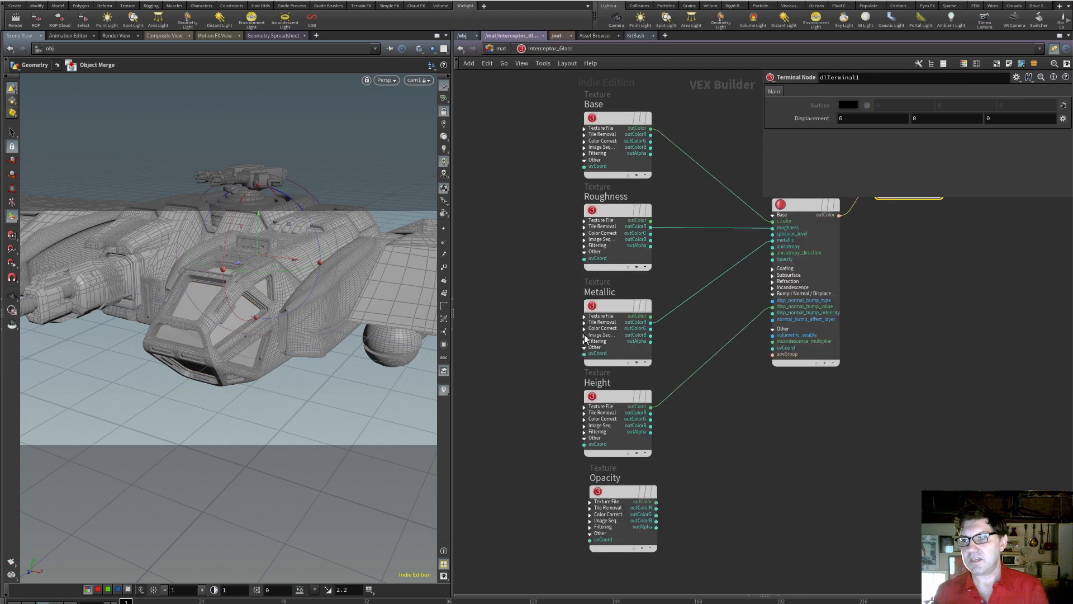
key(y)
drag(750, 161, 719, 433)
key(l)
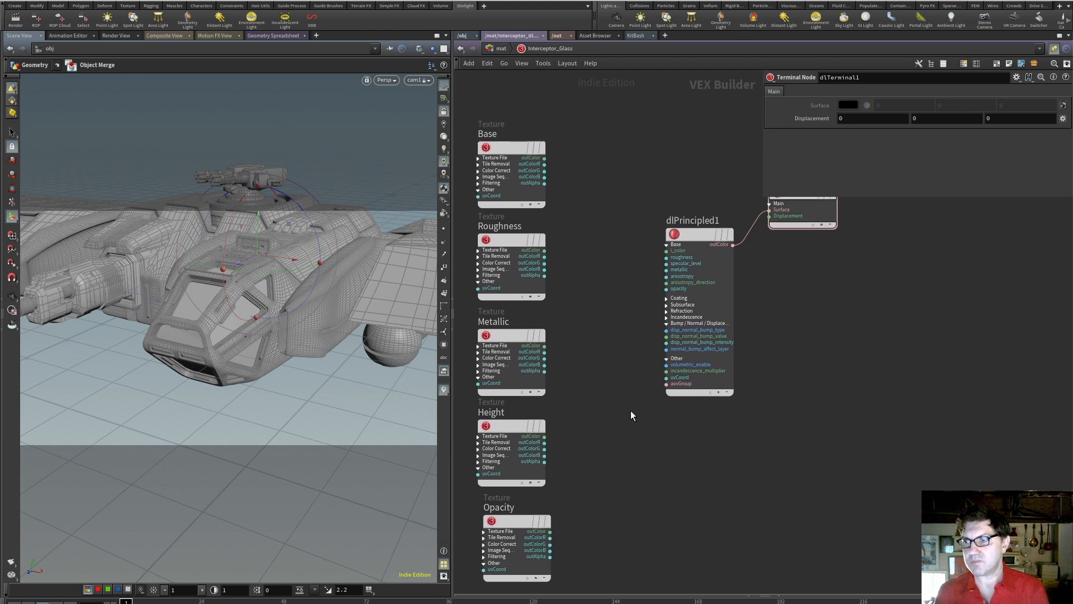
drag(608, 291, 662, 341)
key(Delete)
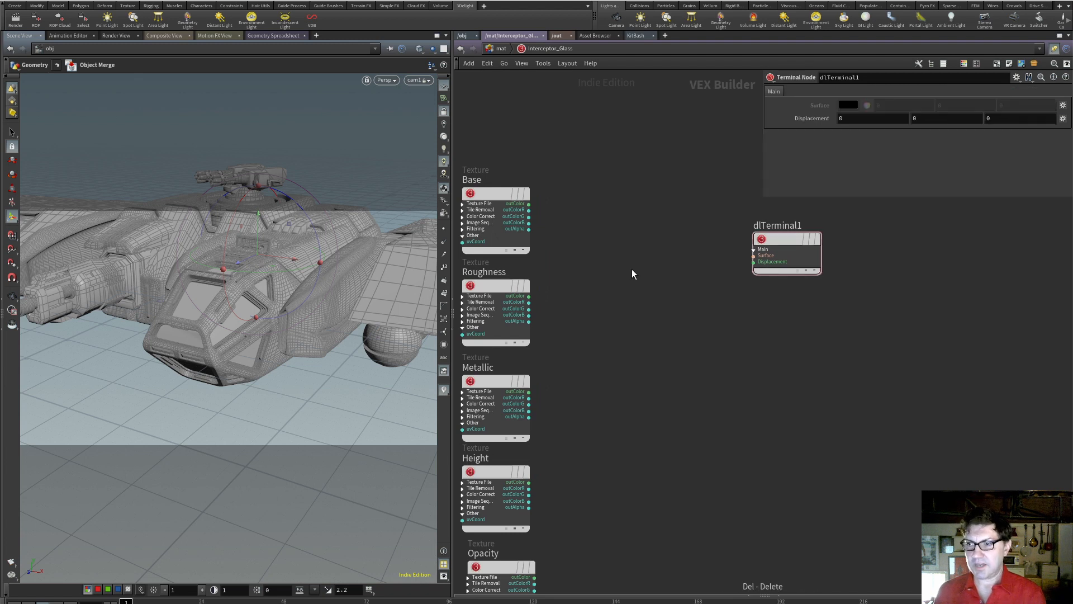
Add a 3Delight Glass shader and connect its outColor to the Surface input of dlTerminal1
key(Tab)
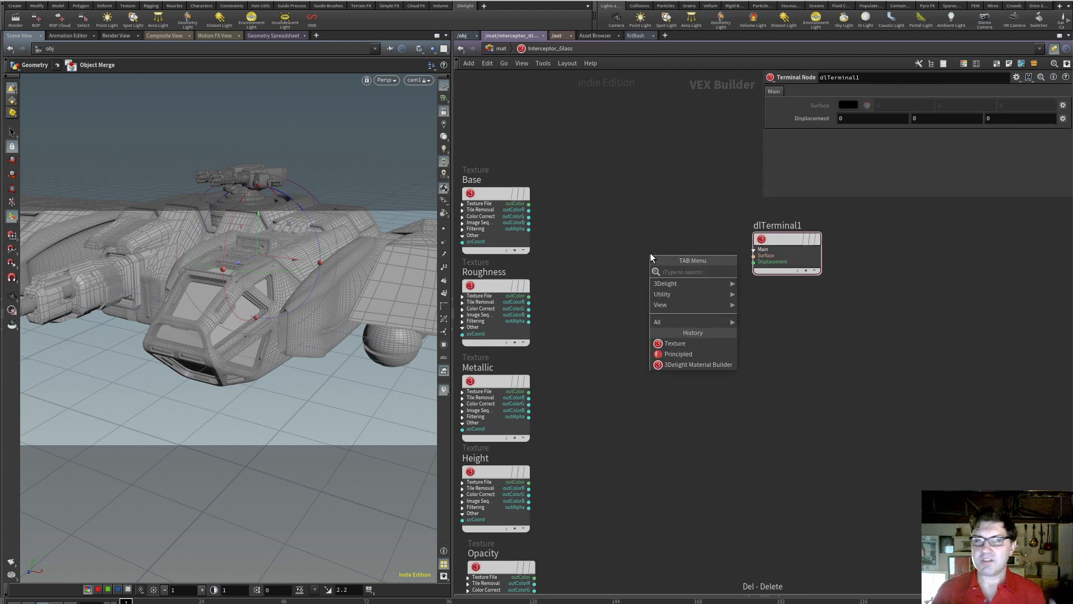
mouse_move(668, 284)
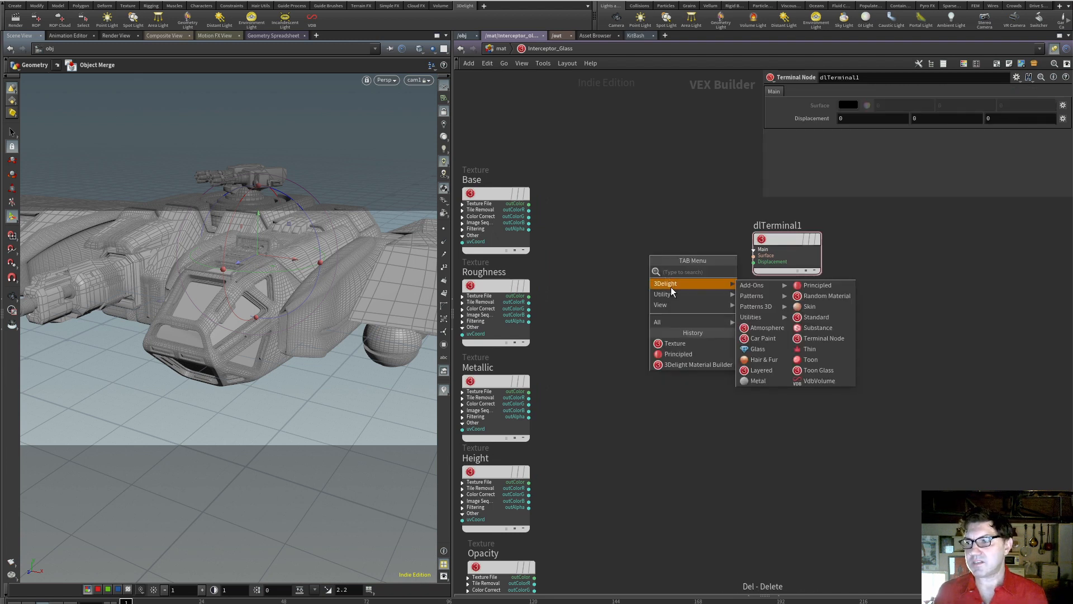
click(765, 347)
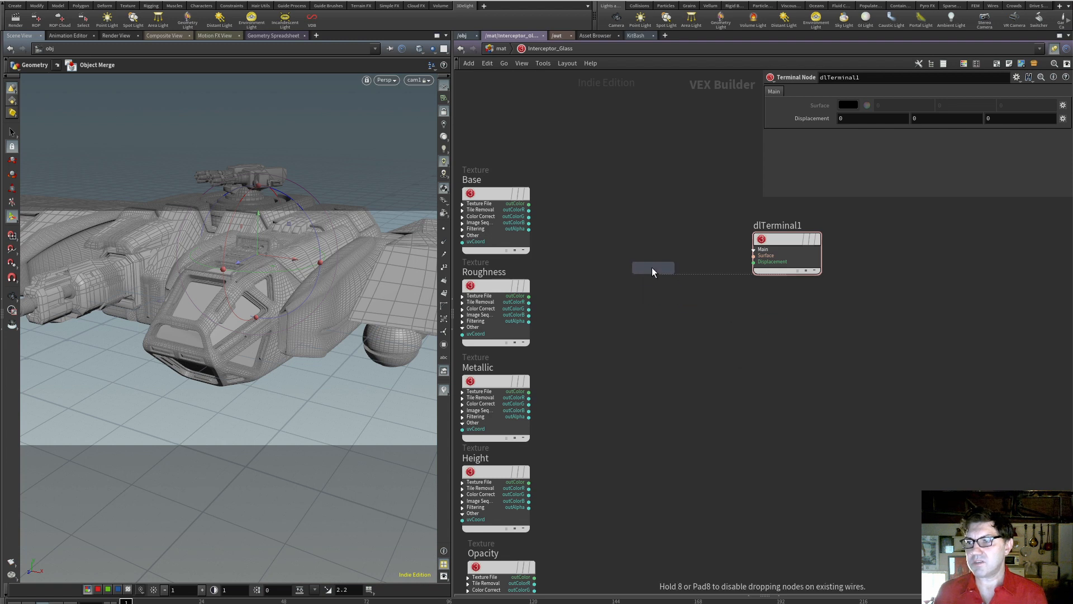
click(658, 275)
drag(683, 271, 754, 255)
click(717, 308)
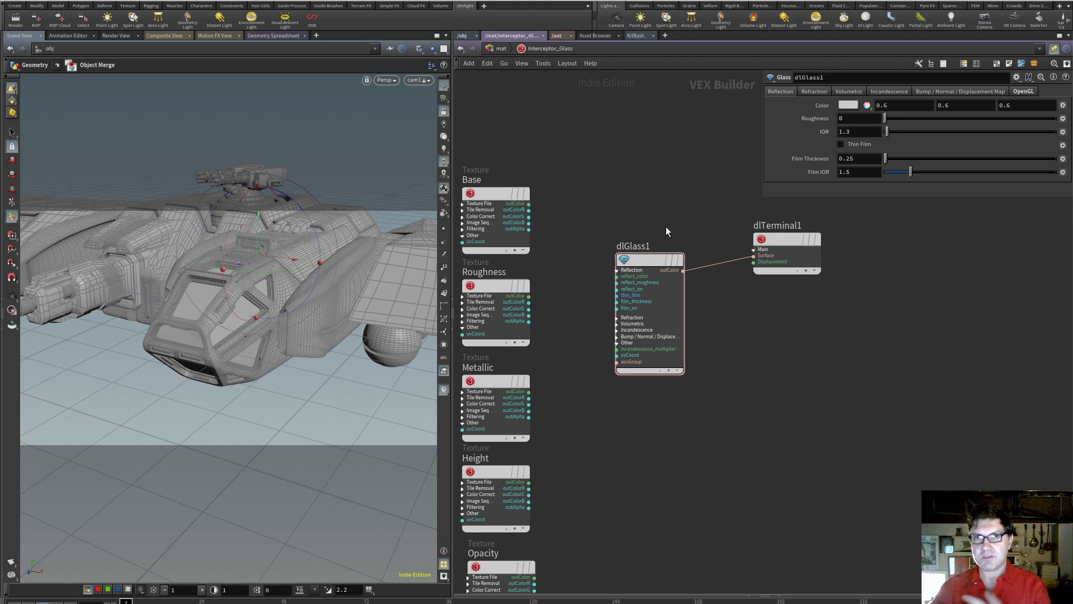
Render the cockpit with the Glass shader and view the second stored image in 3Delight Display
click(651, 259)
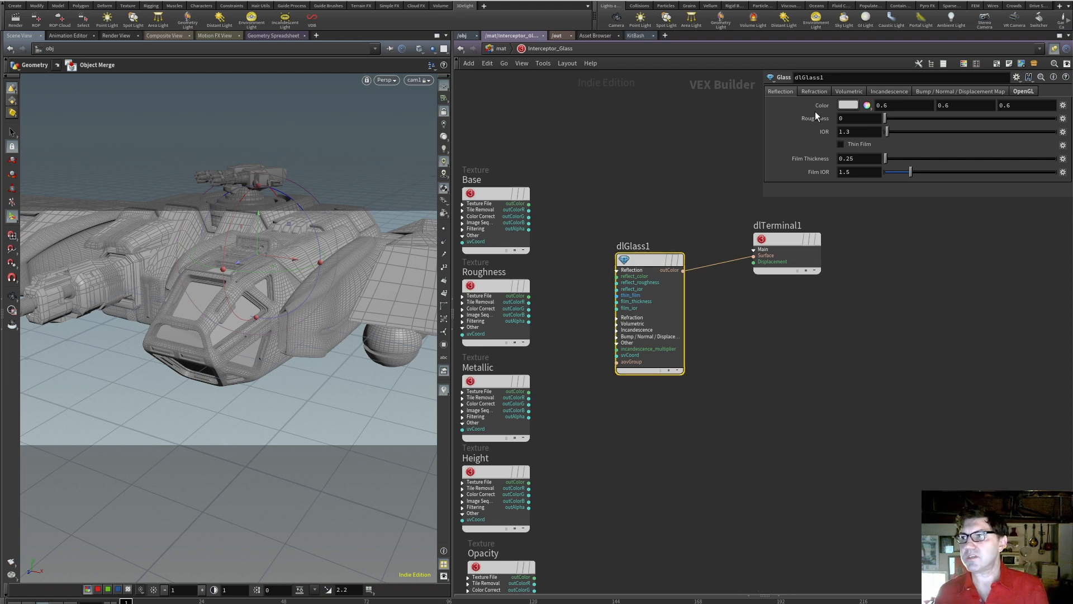
click(15, 20)
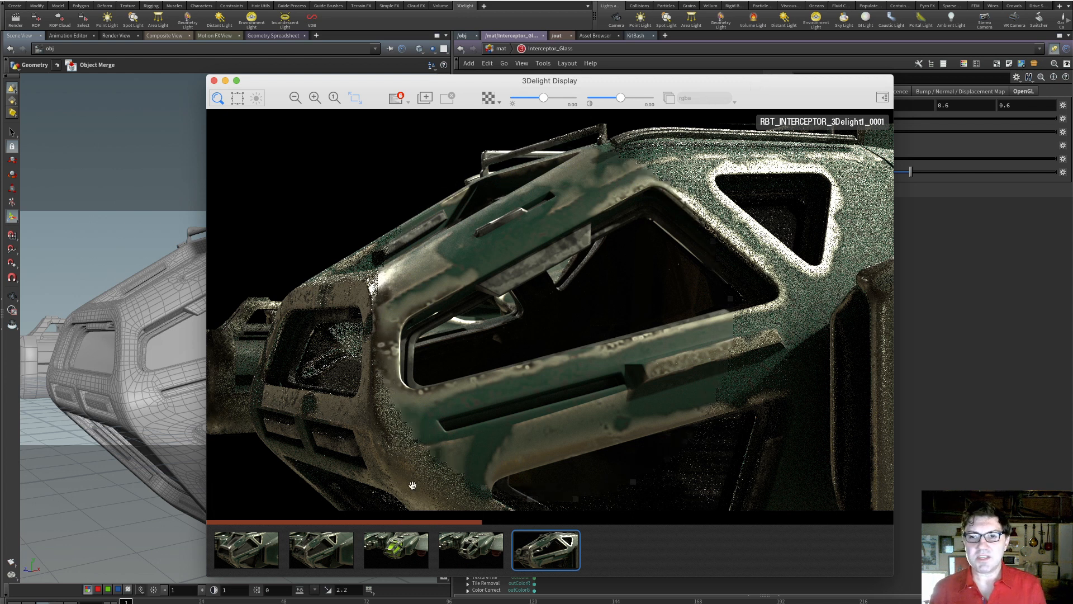
click(331, 554)
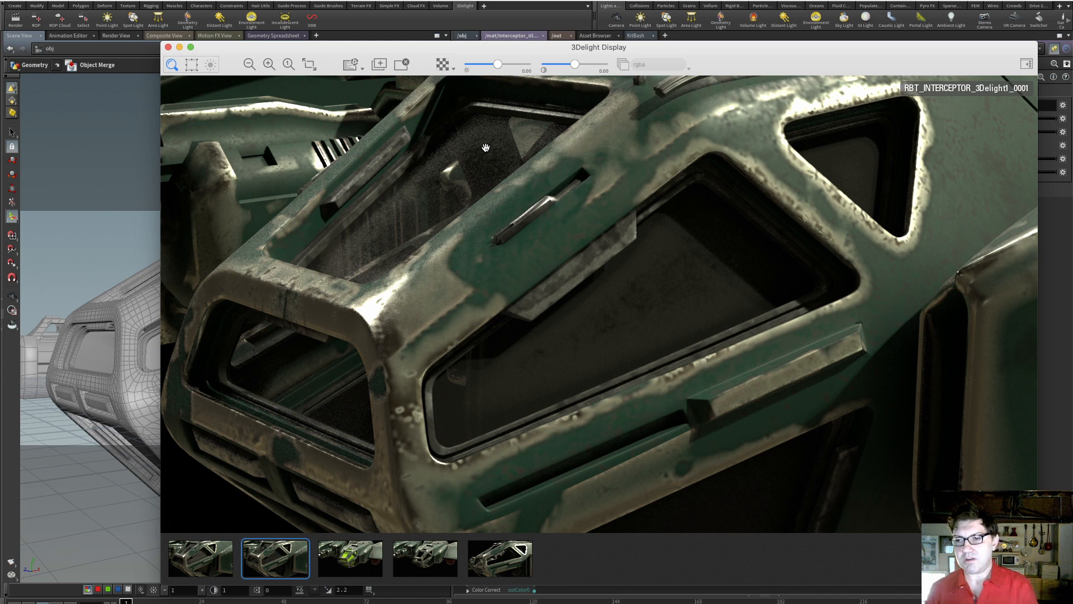
Shift dlGlass1 slightly and connect the Roughness texture's outColorR to its reflect_roughness input
drag(651, 257, 671, 261)
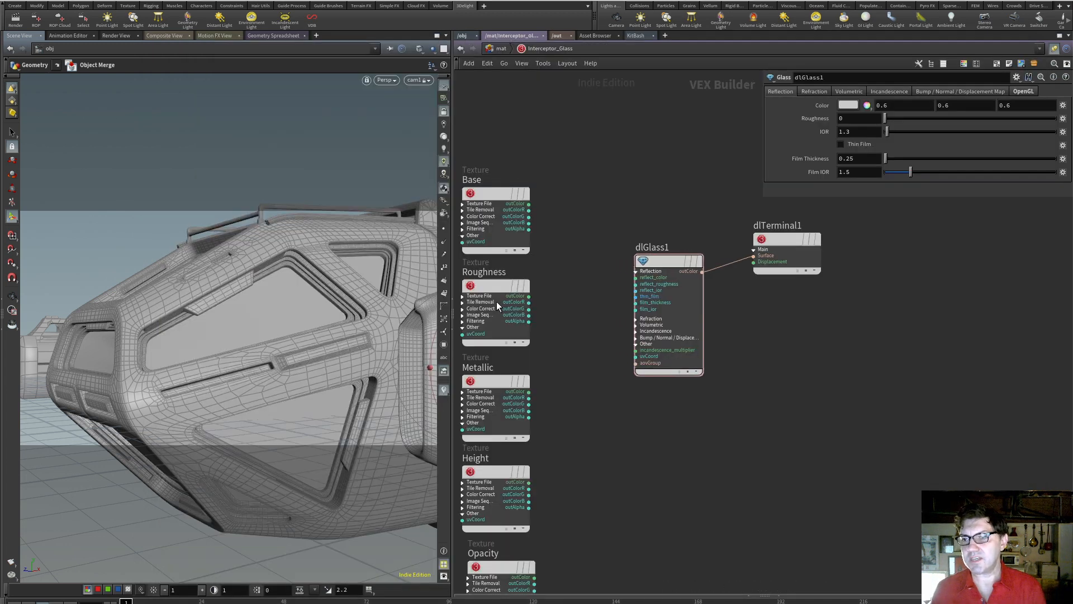
click(492, 285)
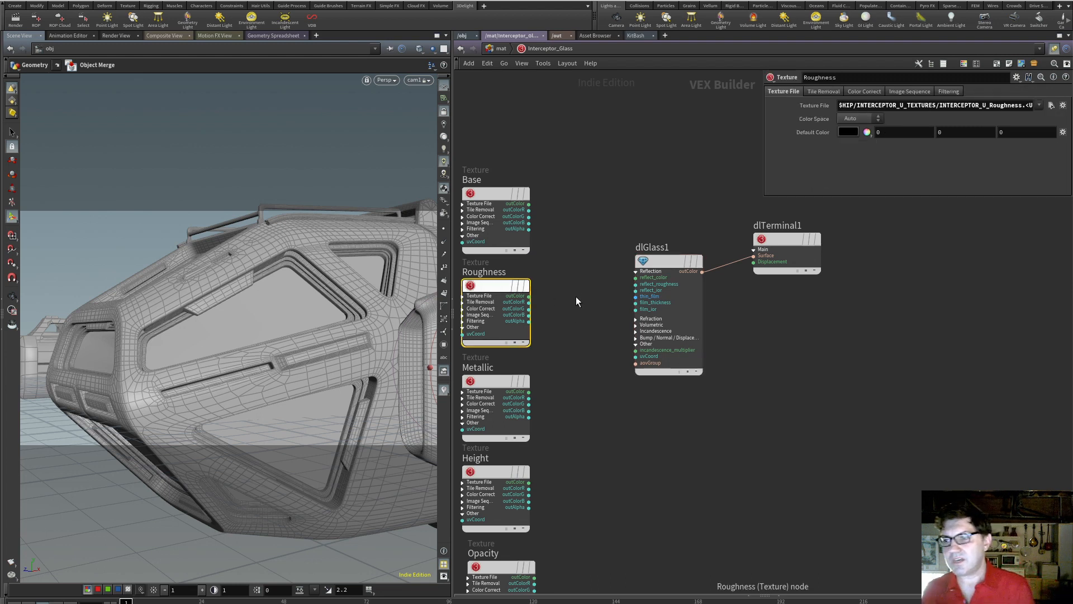
click(529, 302)
click(622, 288)
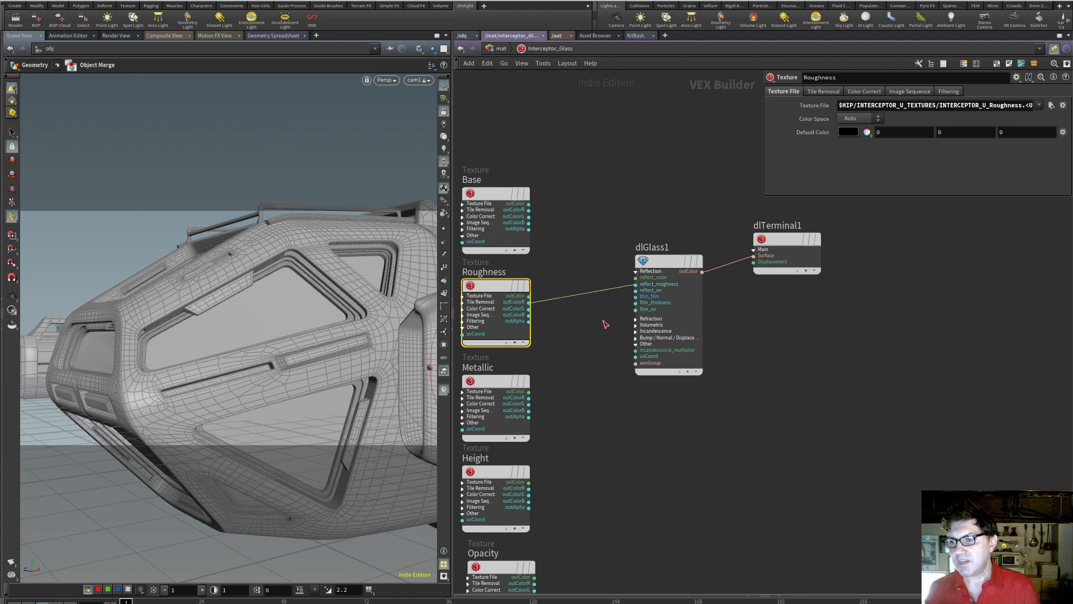
Expand the Refraction inputs of dlGlass1 and connect the Roughness texture's outColorR to refract_roughness
click(638, 321)
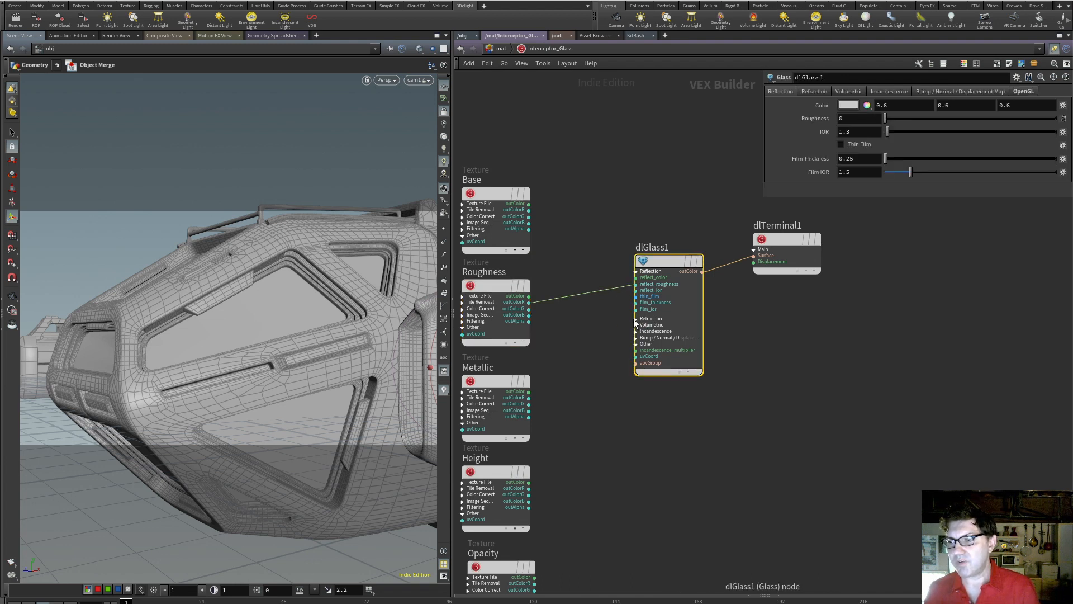
click(635, 318)
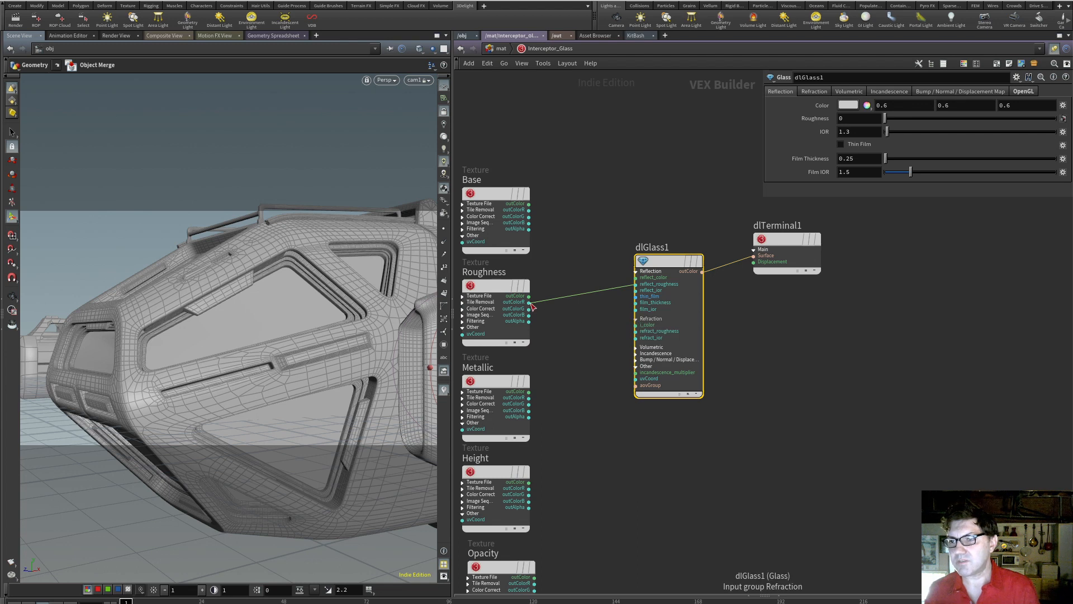
click(529, 303)
click(633, 331)
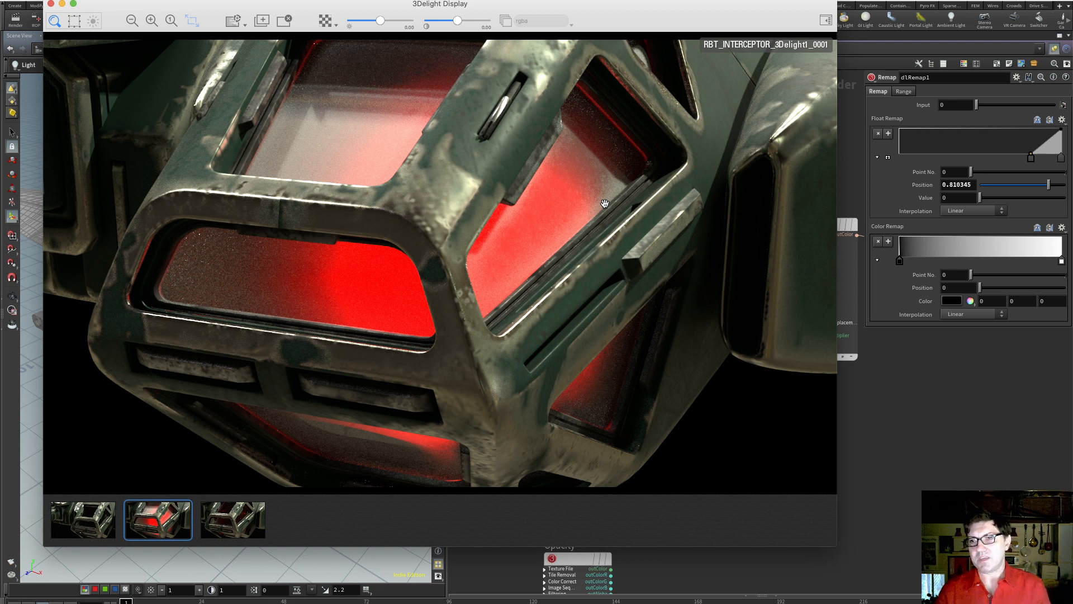
Review the dlRemap1 node between Roughness and dlGlass1, and view the third stored cockpit render in 3Delight Display
drag(632, 9, 0, 34)
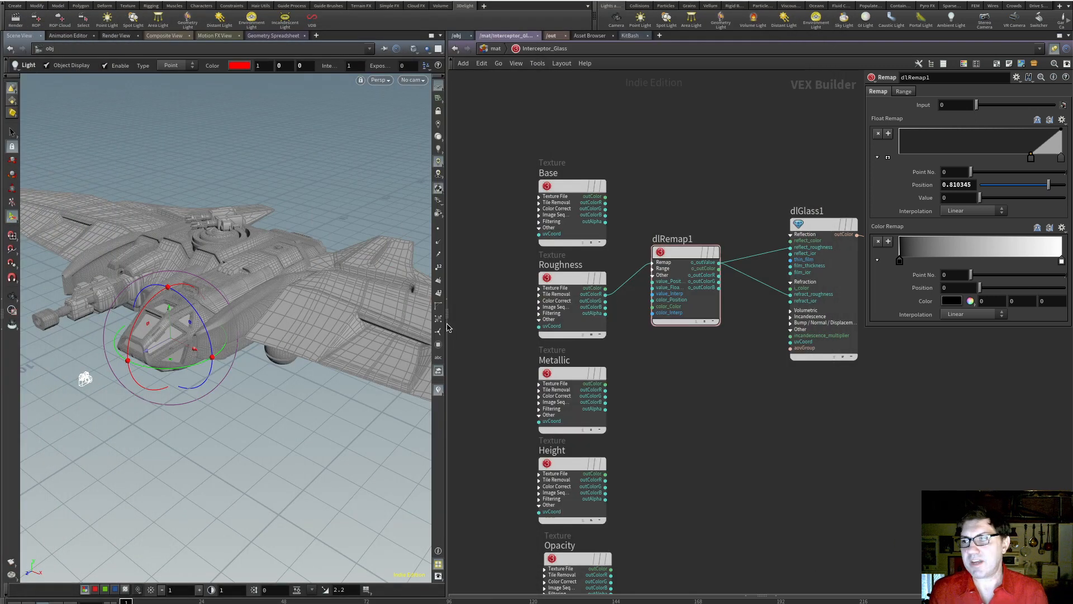
click(692, 255)
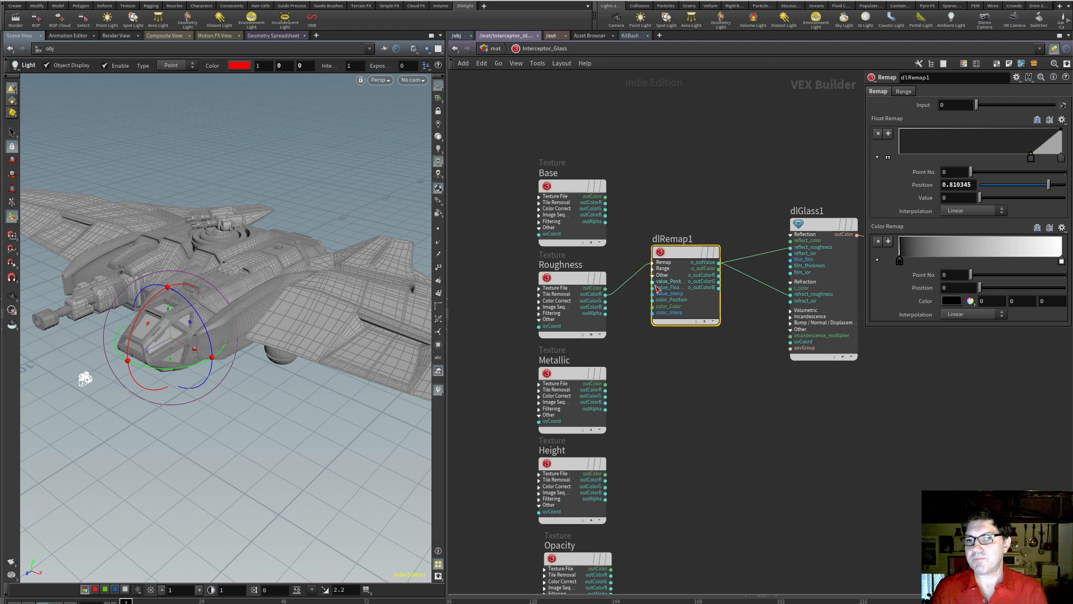
mouse_move(677, 254)
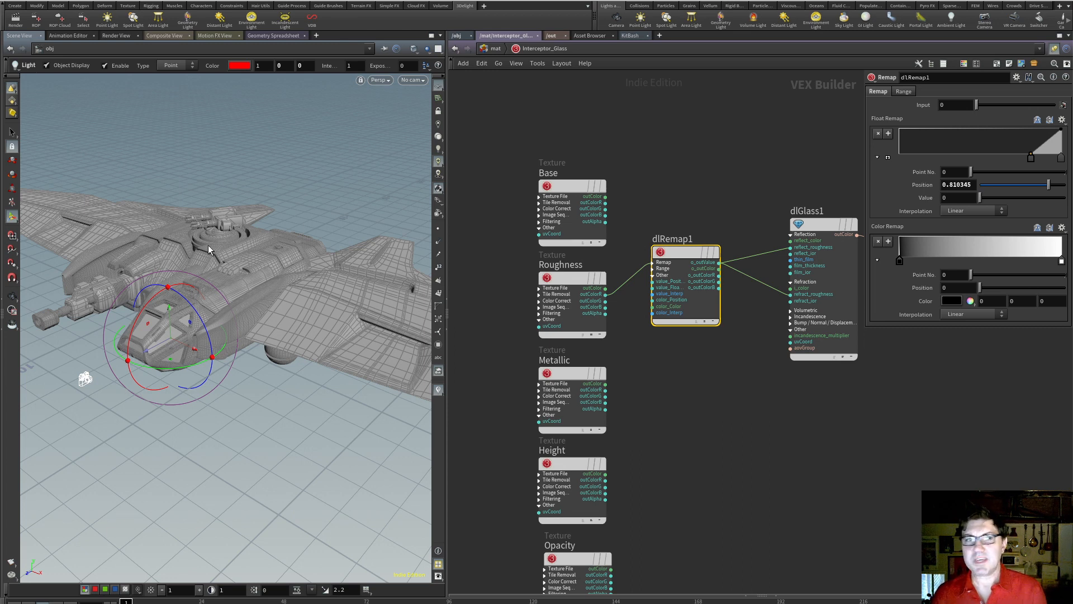
drag(629, 70, 632, 16)
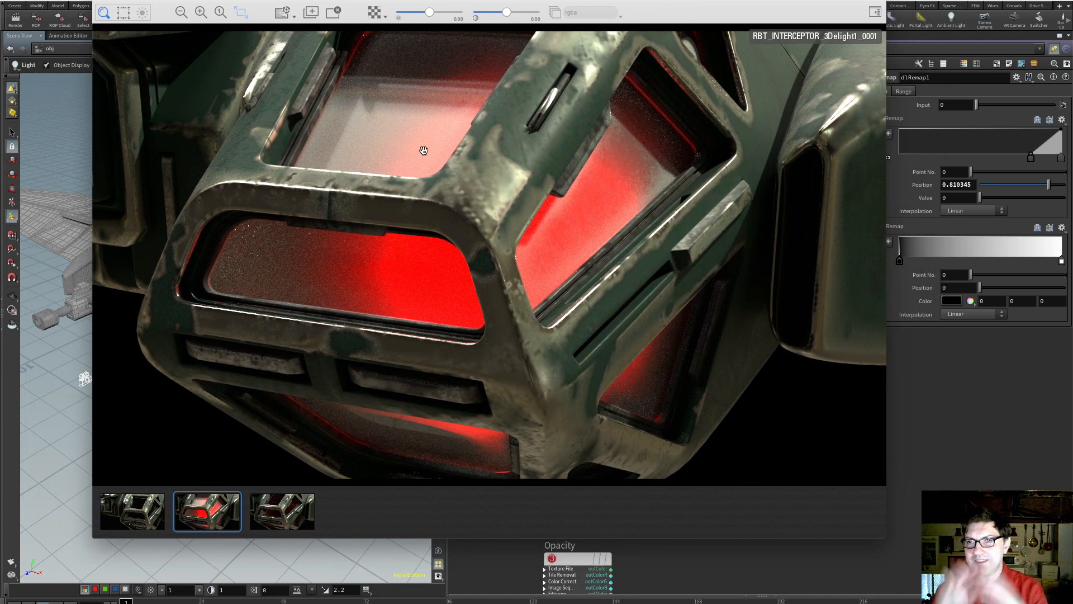
click(291, 517)
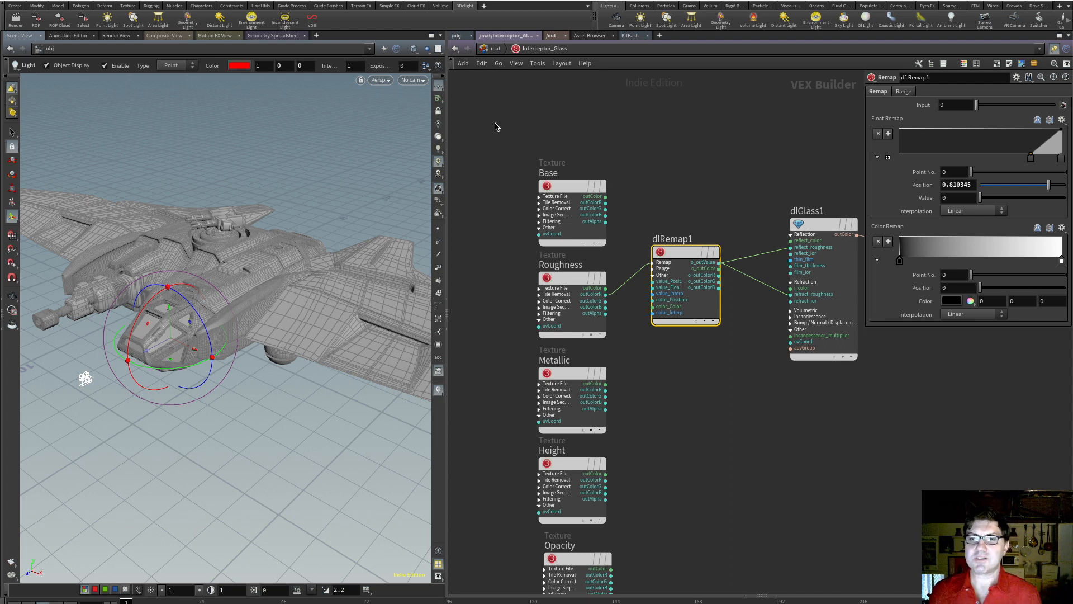
click(507, 380)
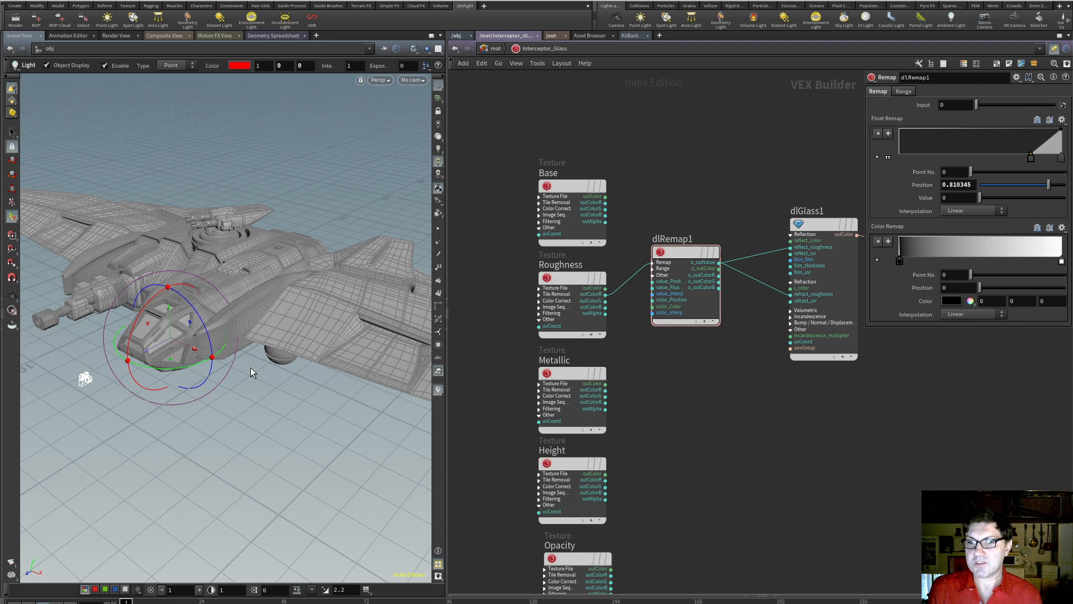
Examine the three round pods on the underside of the ship's wing in the scene view
alt+drag(269, 355, 260, 316)
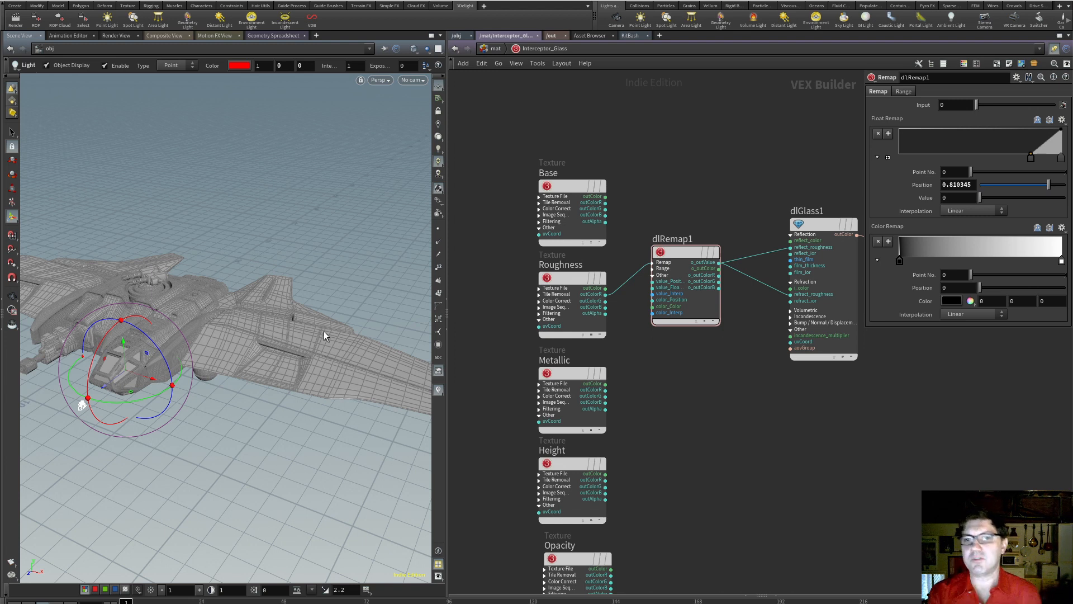
alt+drag(226, 358, 252, 266)
scroll(196, 398, up, 5)
scroll(196, 399, up, 4)
alt+middle_drag(196, 398, 274, 269)
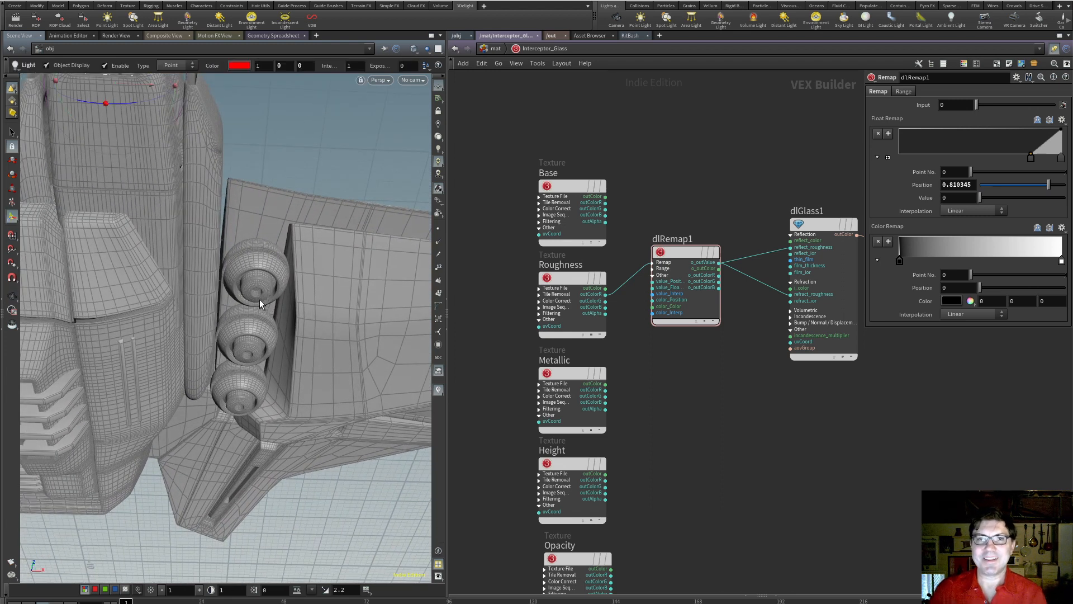